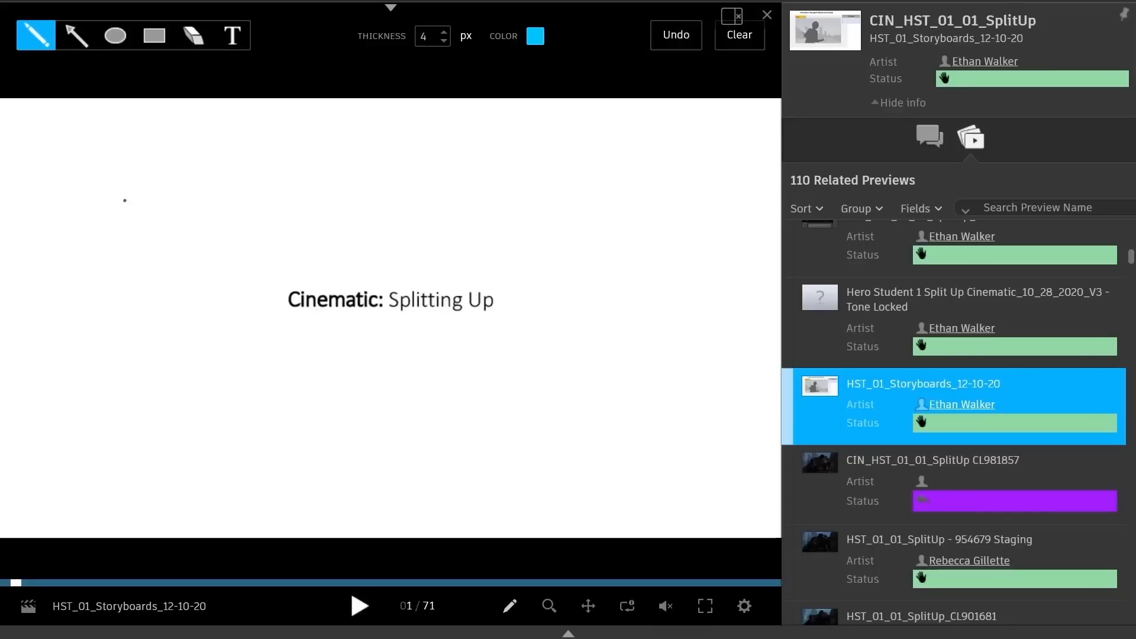
# Scrub through the HST_01_Storyboards_12-10-20 preview and play part of the CIN_HST_01_02_SplitUp preview.
pyautogui.moveTo(18, 591); pyautogui.dragTo(158, 587)
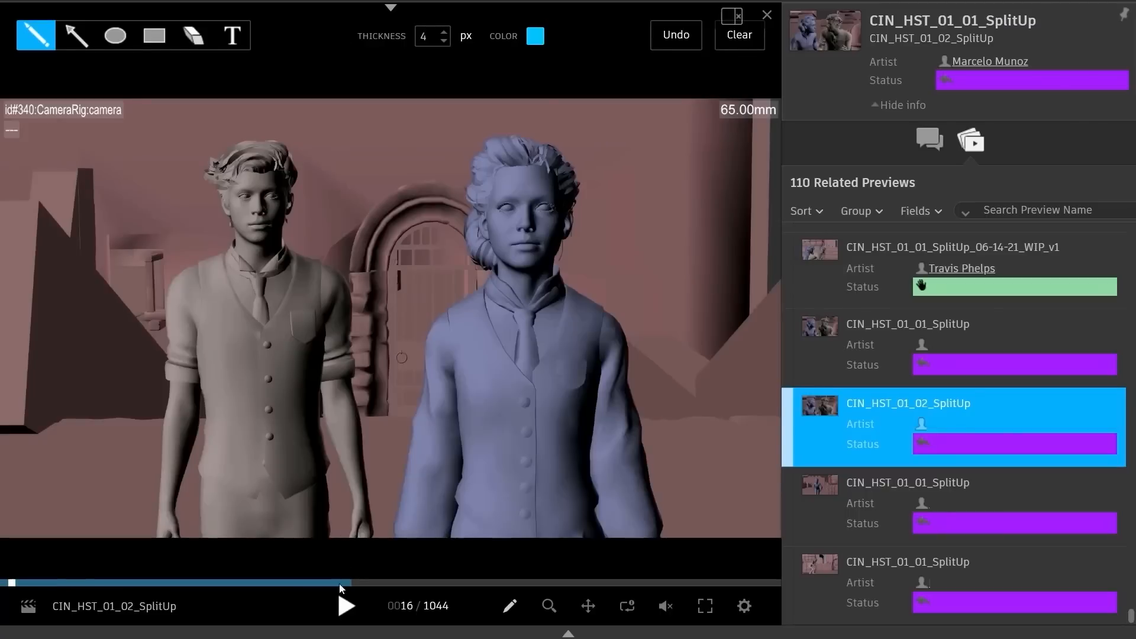
pyautogui.click(345, 604)
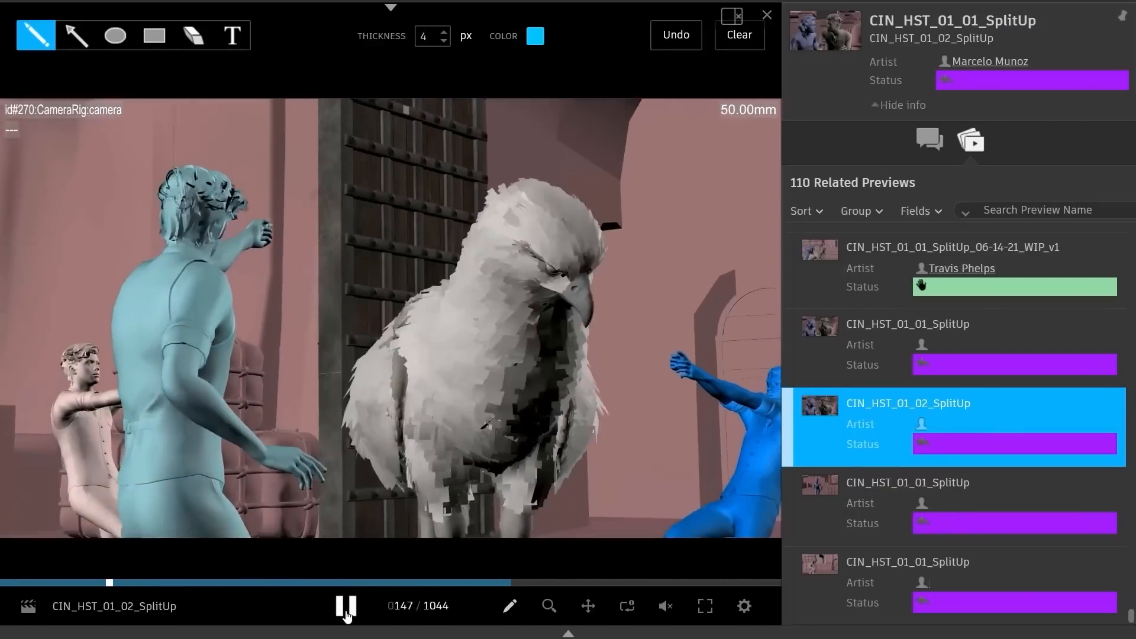
pyautogui.click(345, 612)
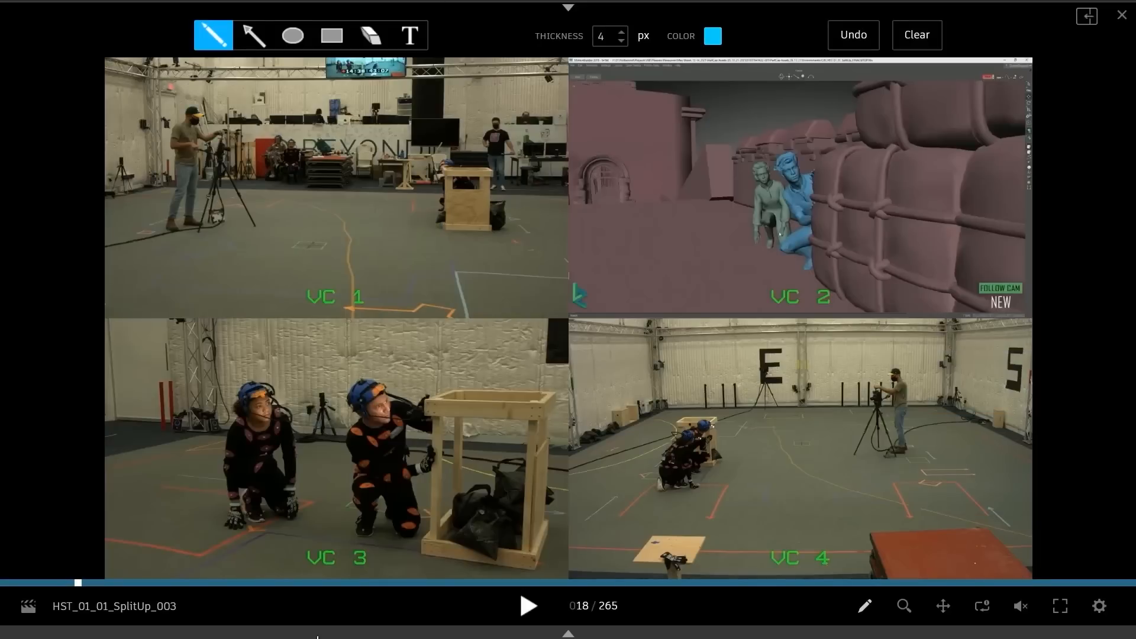
# Play part of the HST_01_01_SplitUp_003 performance capture preview and close the player.
pyautogui.press('space')
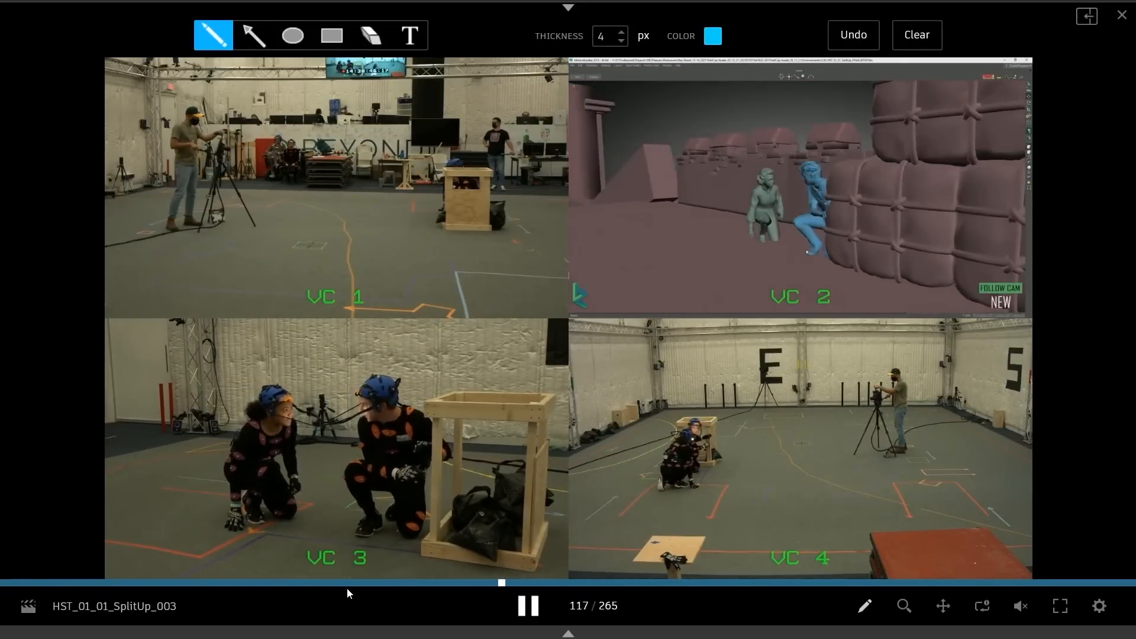
pyautogui.press('space')
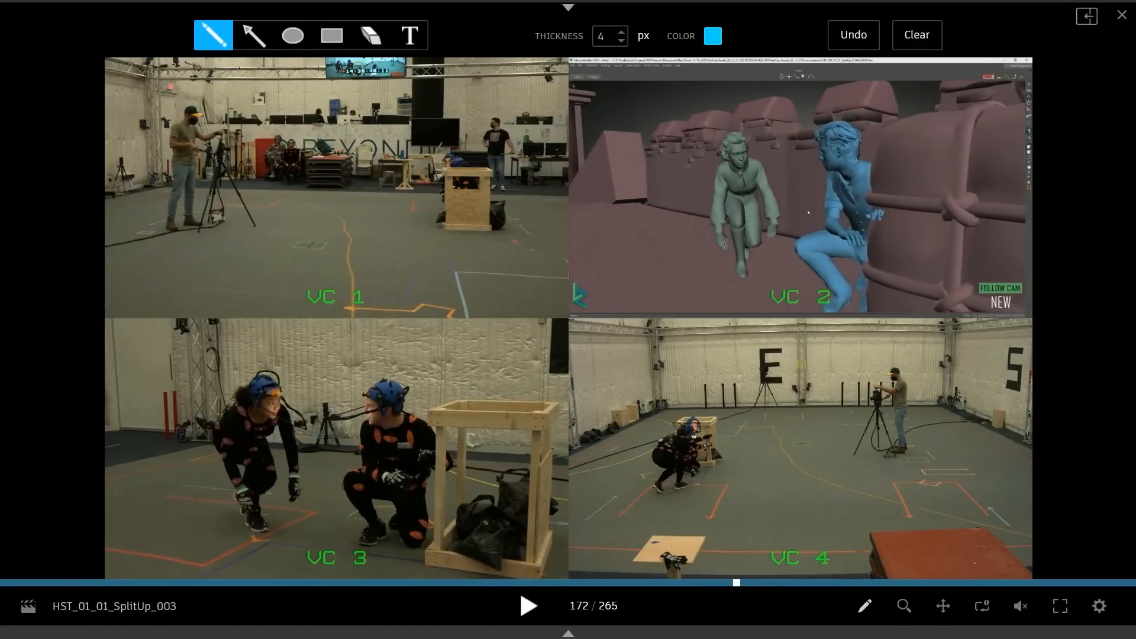
pyautogui.press('Escape')
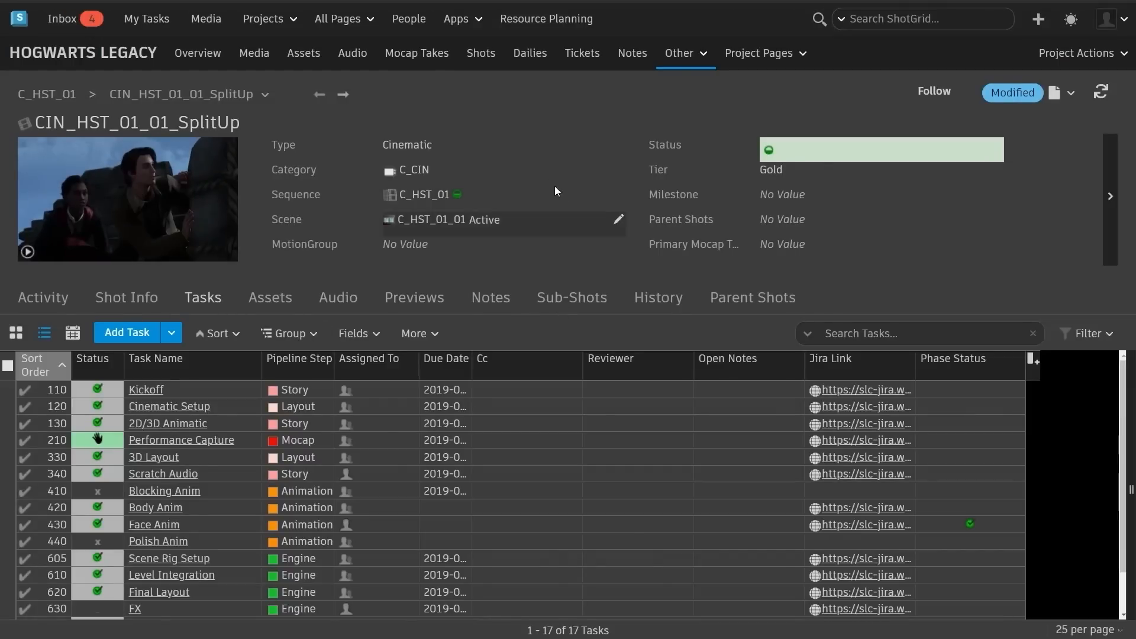
# Open the project's Mocap Takes and scrub forward through a take's multi-camera recording.
pyautogui.click(418, 54)
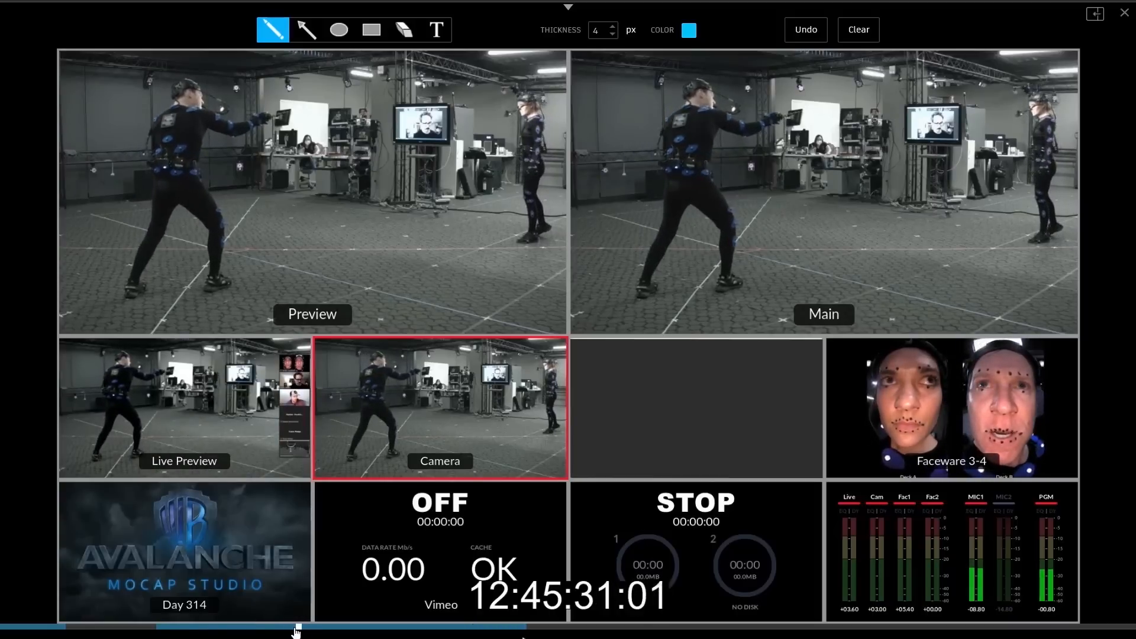
pyautogui.moveTo(303, 627); pyautogui.dragTo(405, 628)
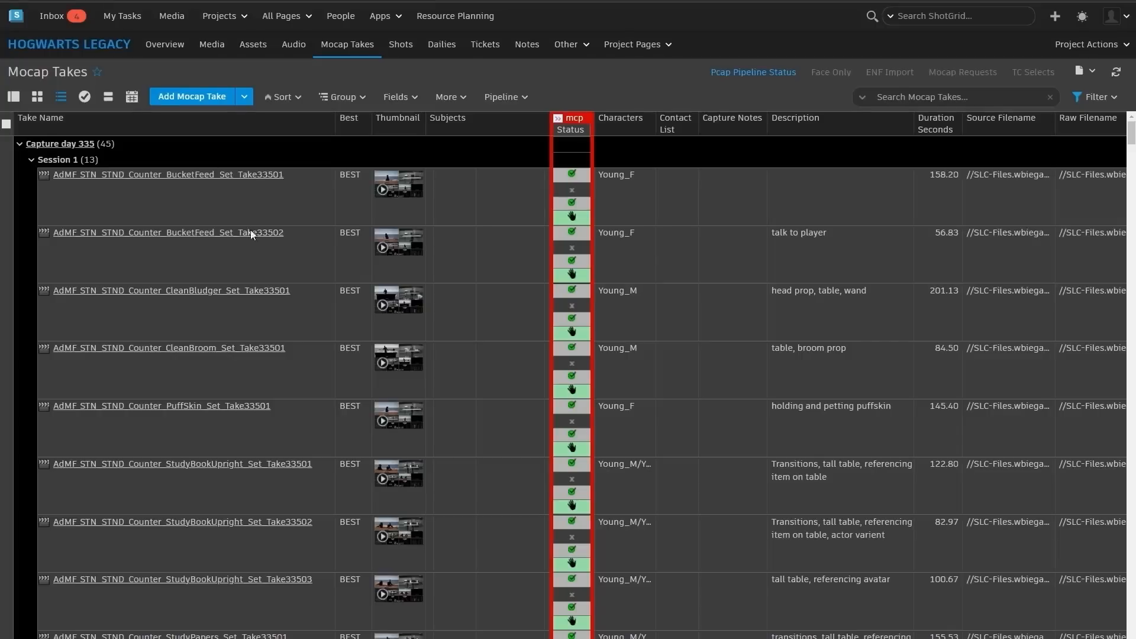
# Examine the Timecode Select Start and Timecode Select End fields of the first BucketFeed mocap take.
pyautogui.hscroll(15, 564, 375)
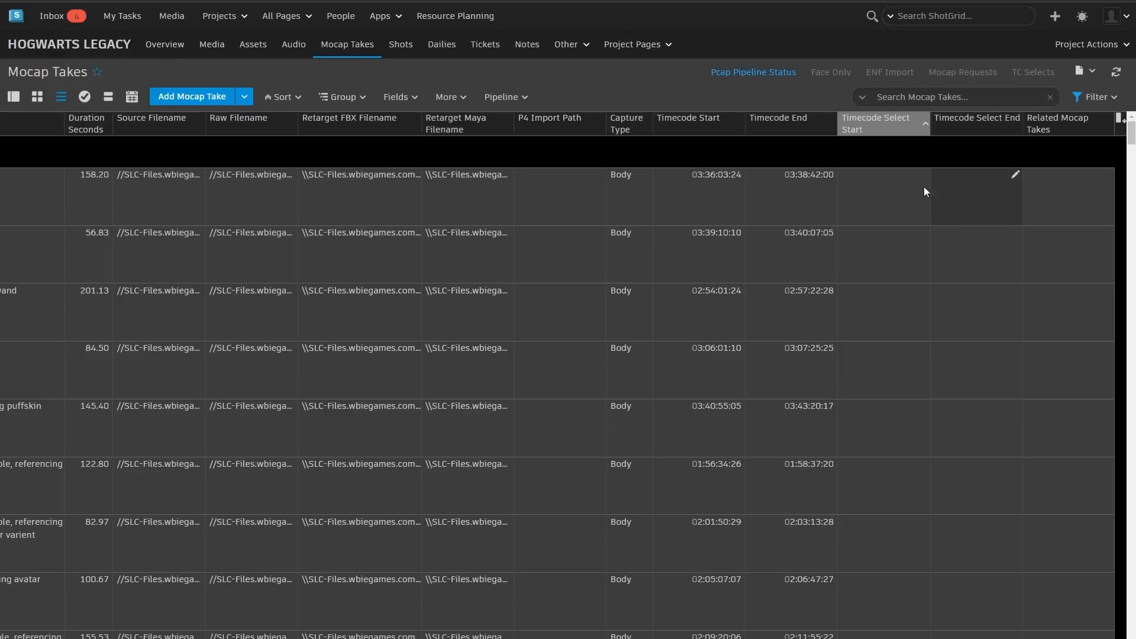
pyautogui.click(883, 190)
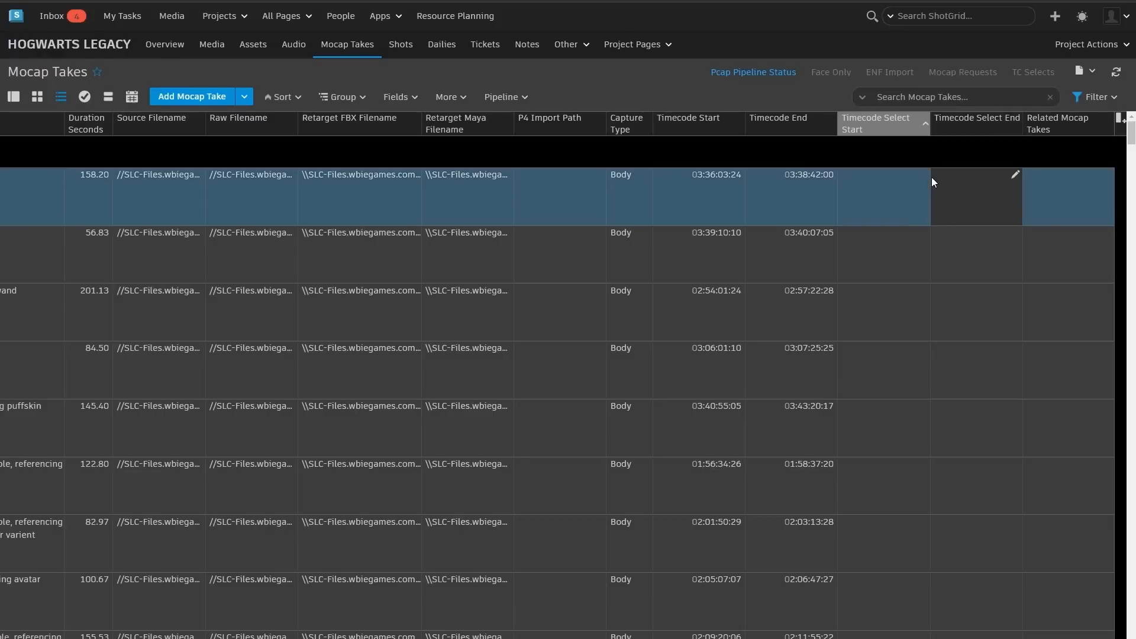
pyautogui.click(924, 175)
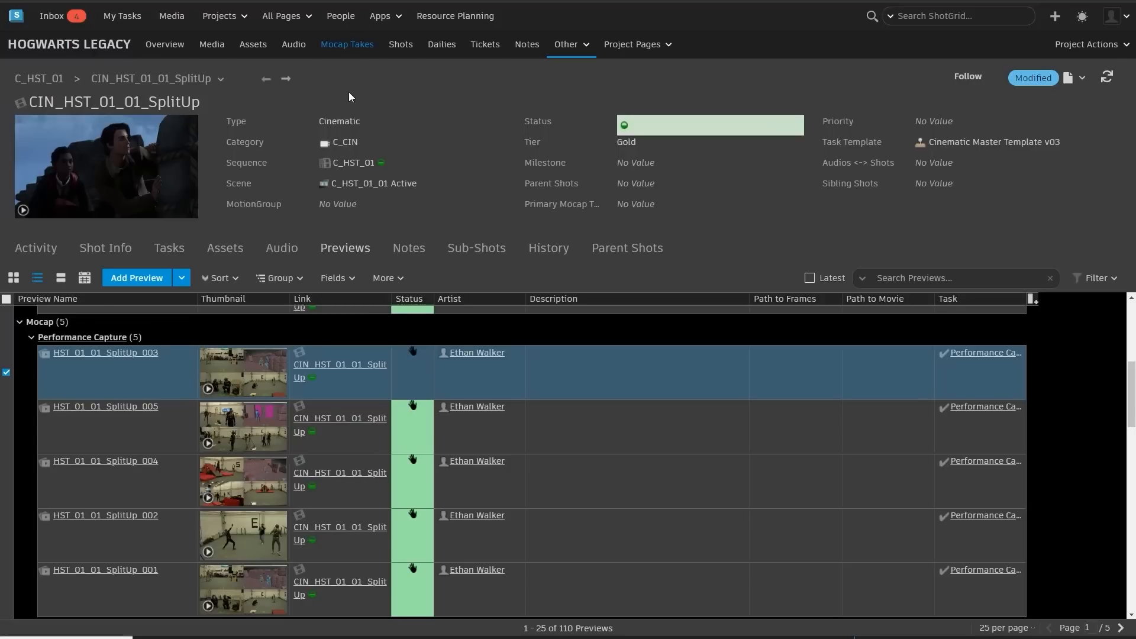
# Play part of the HST_01_01_SplitUp_005 performance capture preview of CIN_HST_01_01_SplitUp and close the player.
pyautogui.scroll(-1, 241, 473)
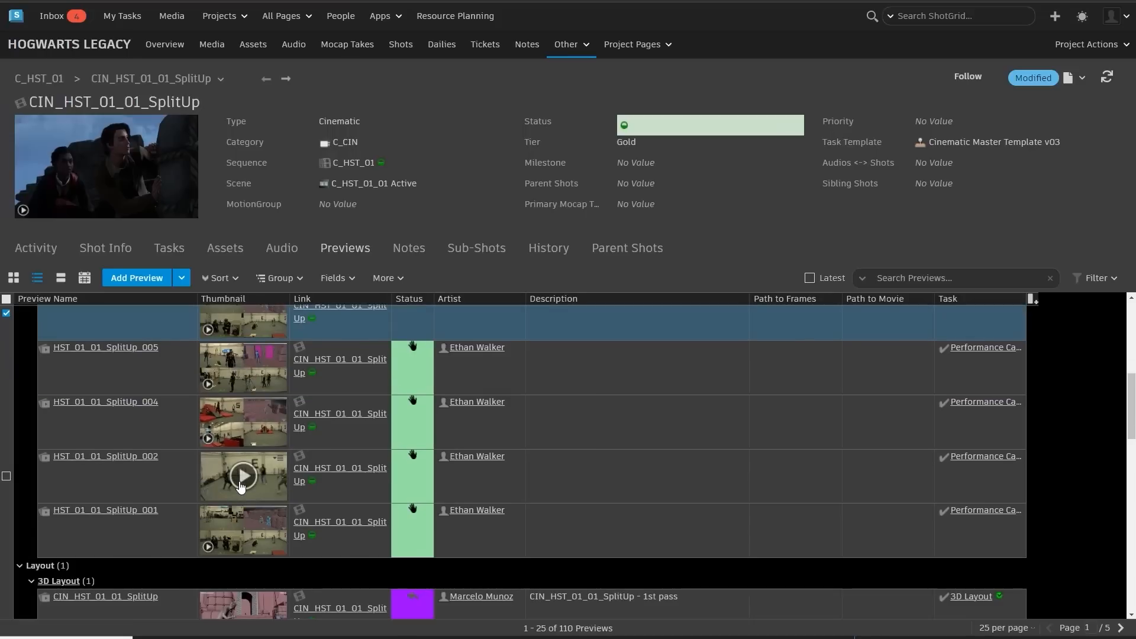
pyautogui.scroll(1, 239, 467)
pyautogui.click(241, 428)
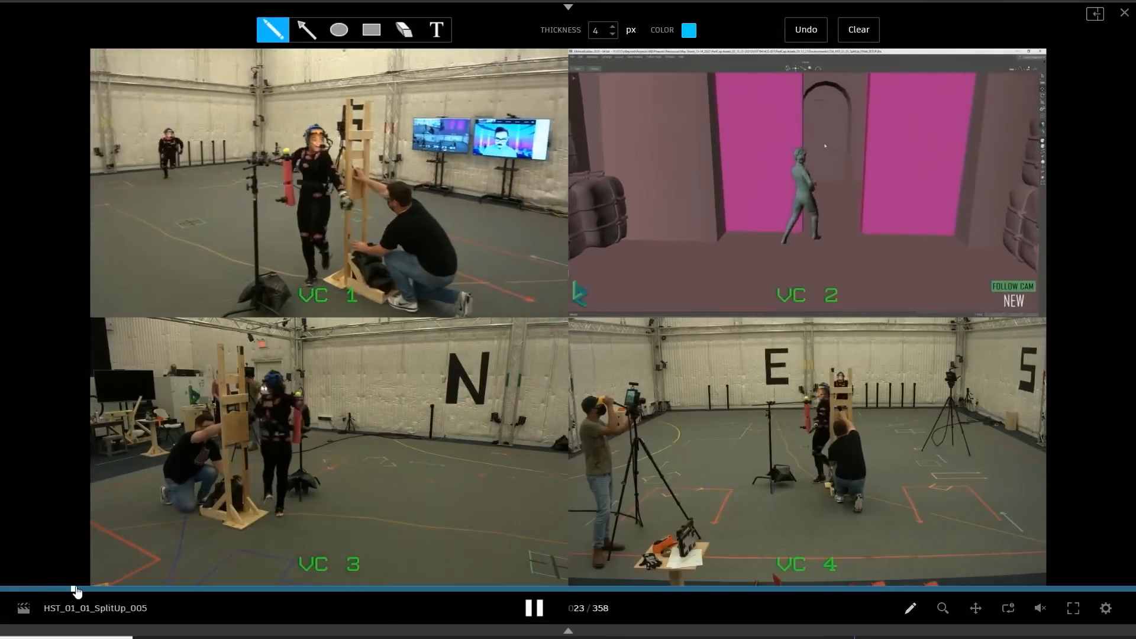
pyautogui.press('space')
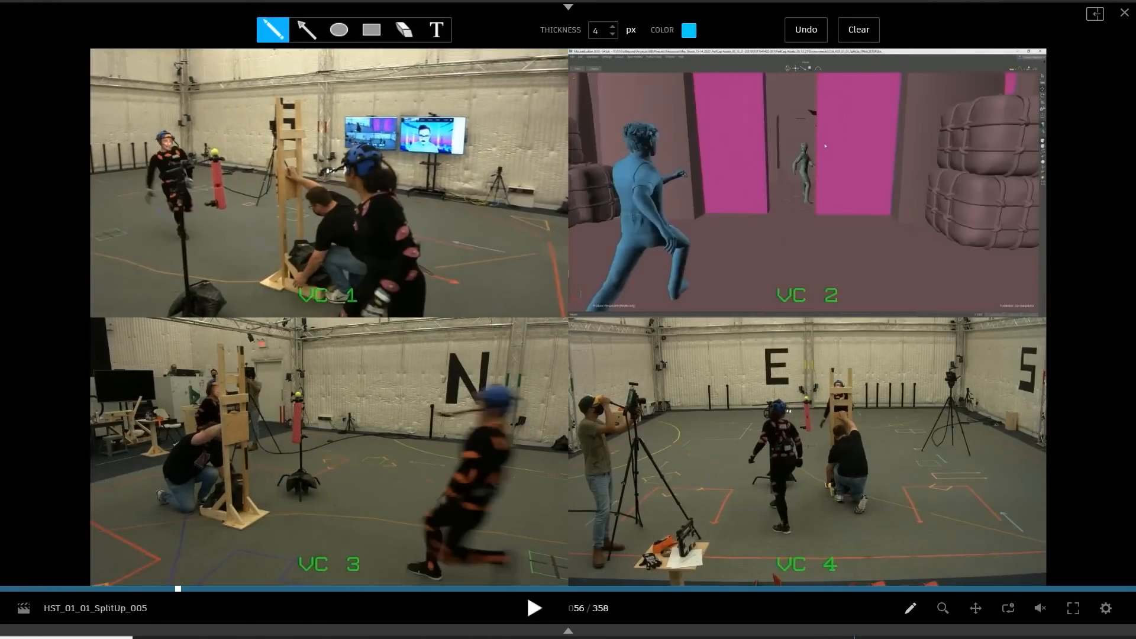
pyautogui.press('Escape')
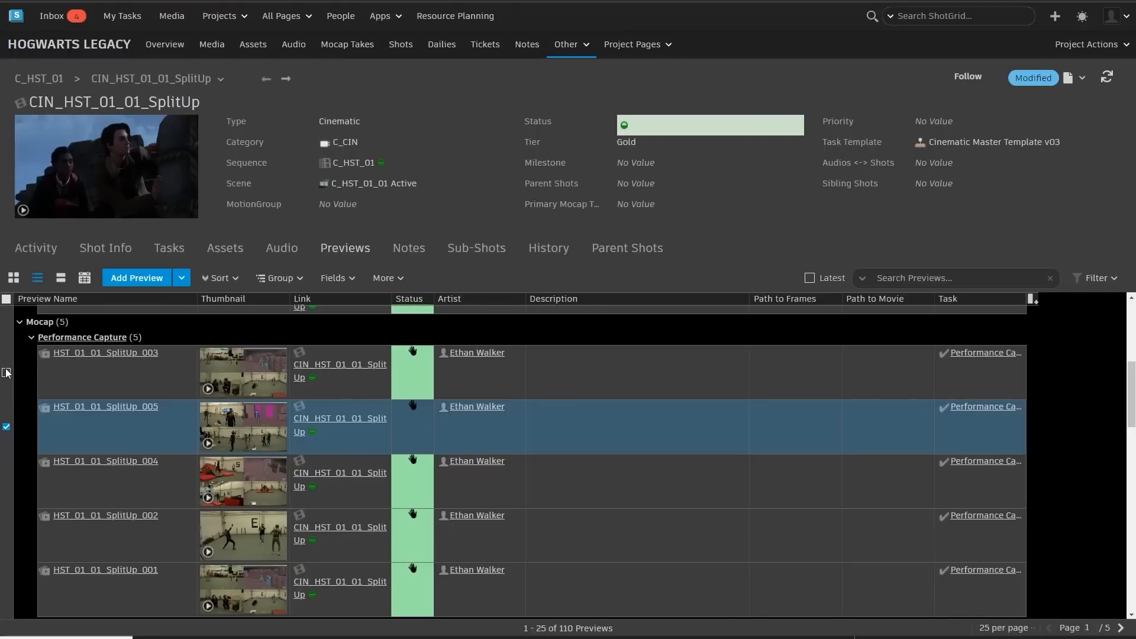
# Create a playlist named SplitUp_Edit from the five Performance Capture previews HST_01_01_SplitUp_001 to HST_01_01_SplitUp_005.
pyautogui.click(7, 372)
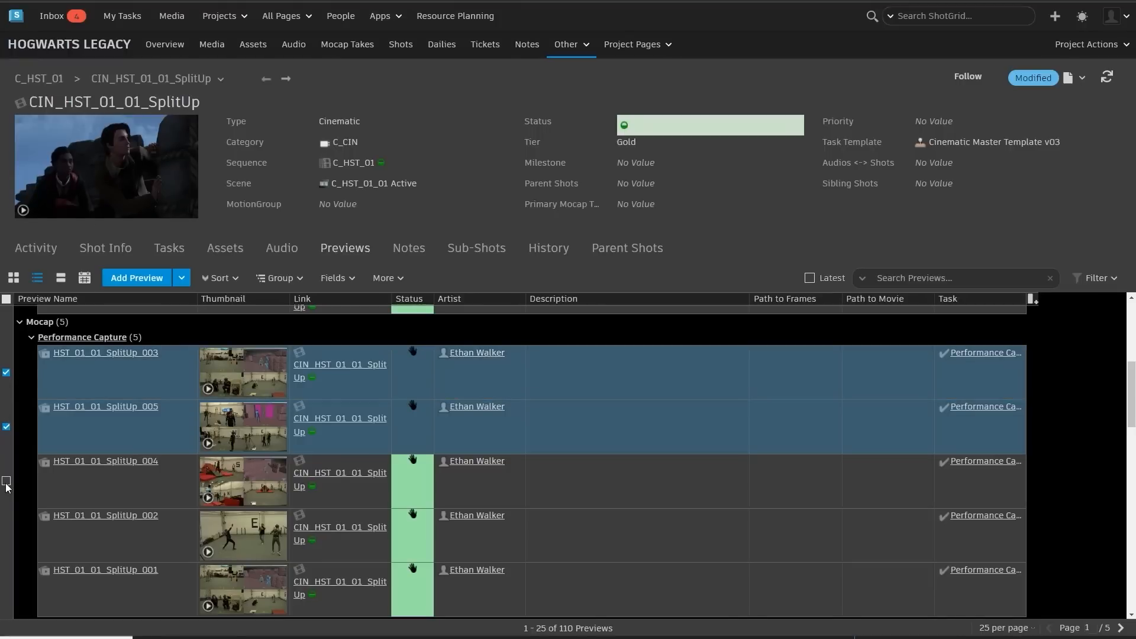
pyautogui.click(7, 481)
pyautogui.click(7, 535)
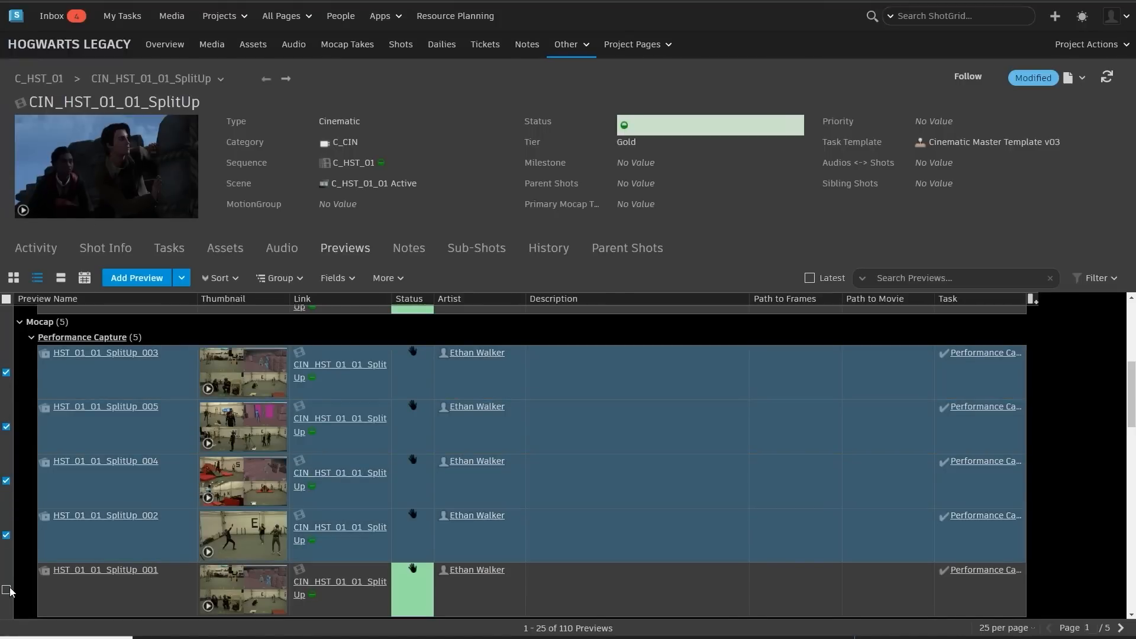
pyautogui.click(6, 591)
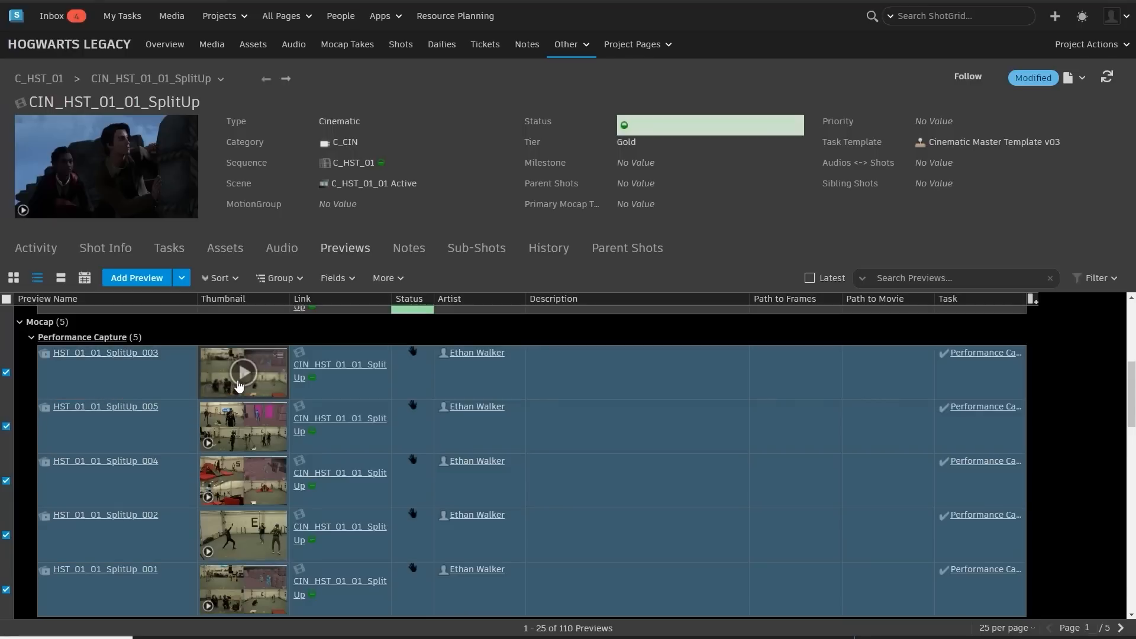
pyautogui.rightClick(237, 385)
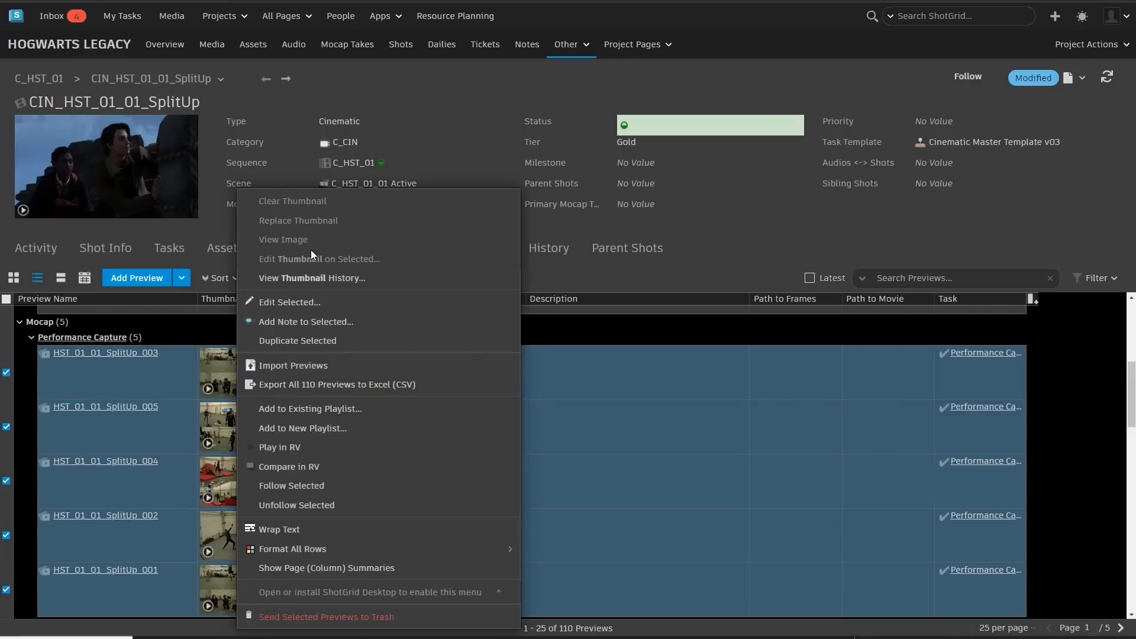
pyautogui.click(310, 430)
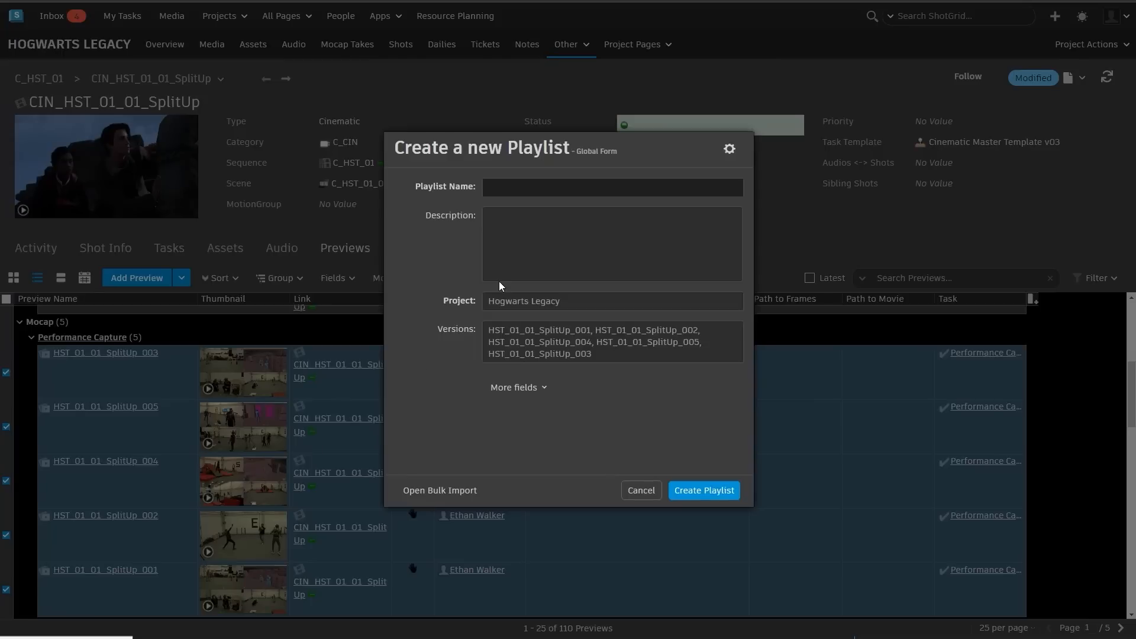
pyautogui.write('SplitUp_Edit')
pyautogui.press('Tab')
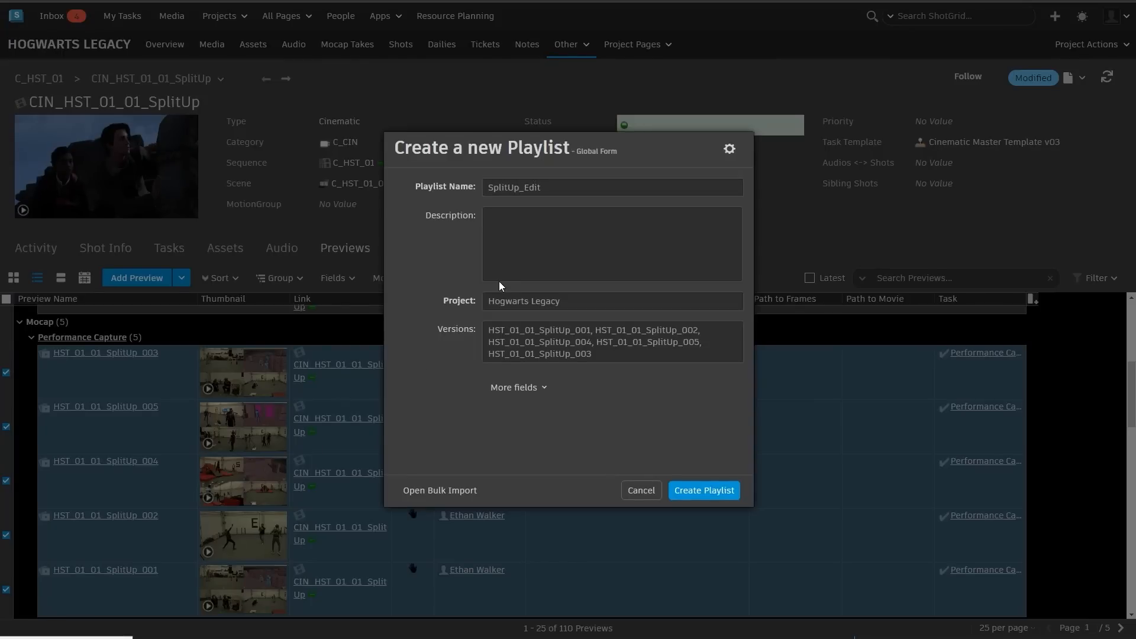
pyautogui.click(692, 491)
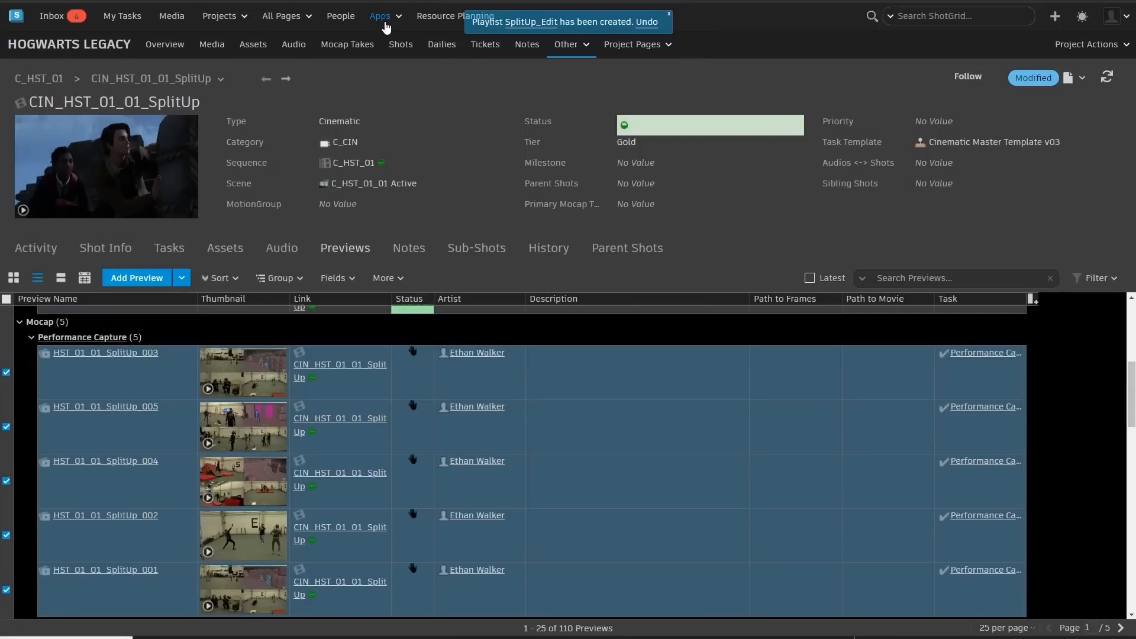
# Switch to Screening Room and play all five HST_01_01_SplitUp versions together as one sequence.
pyautogui.click(386, 18)
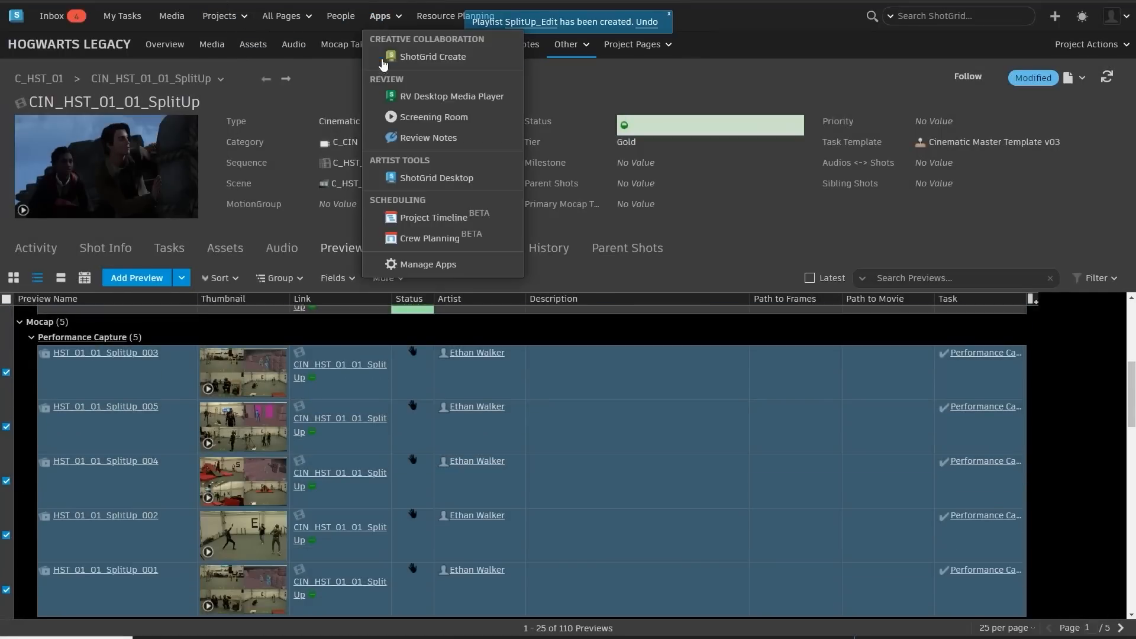
pyautogui.click(435, 117)
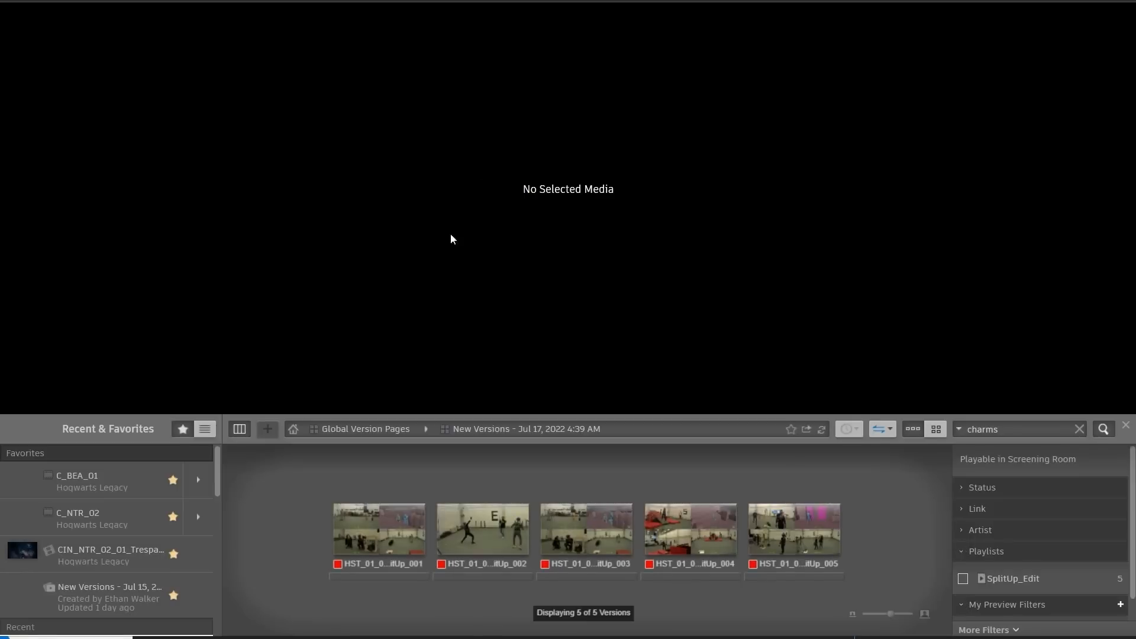
pyautogui.moveTo(360, 474); pyautogui.dragTo(811, 544)
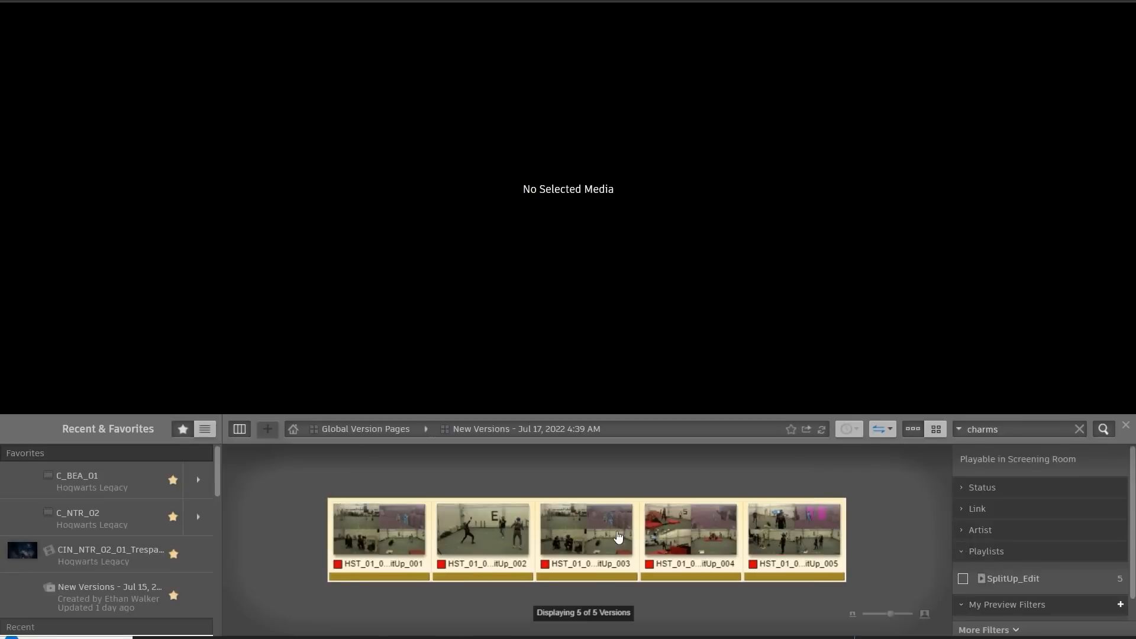
pyautogui.rightClick(407, 527)
pyautogui.click(486, 478)
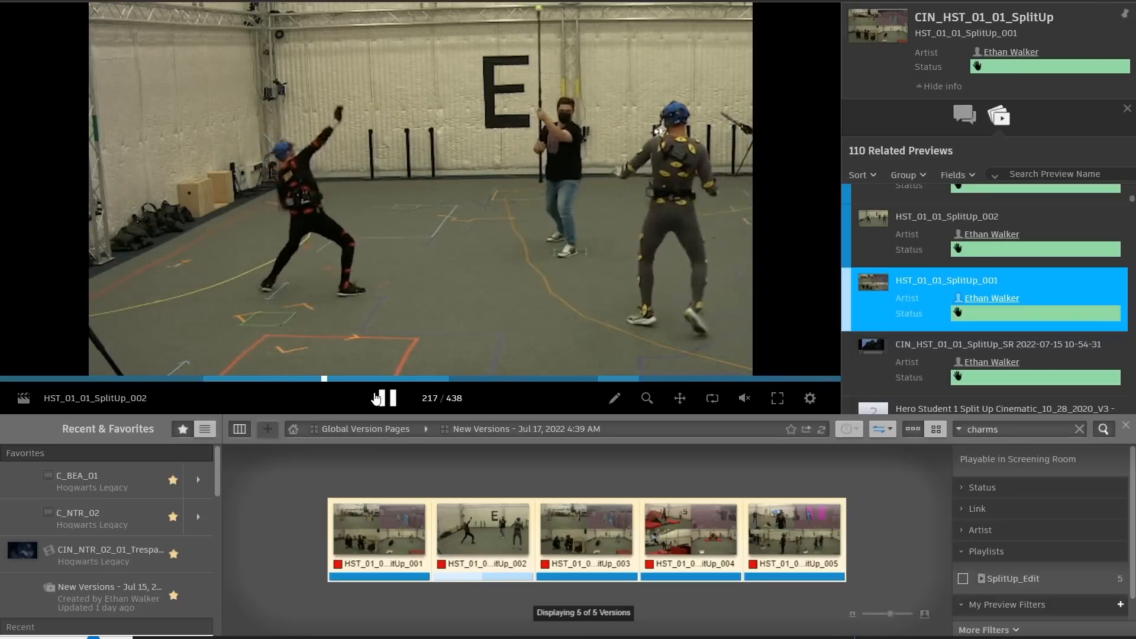
# Skip ahead through the combined sequence to view the later SplitUp takes.
pyautogui.click(381, 379)
pyautogui.click(481, 379)
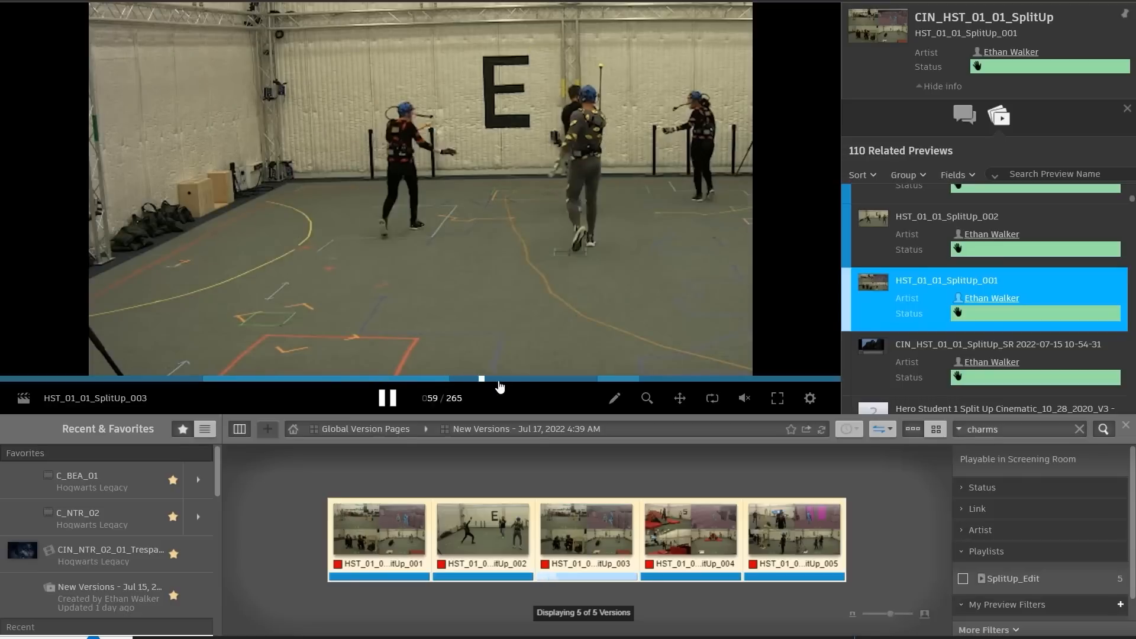
pyautogui.click(597, 382)
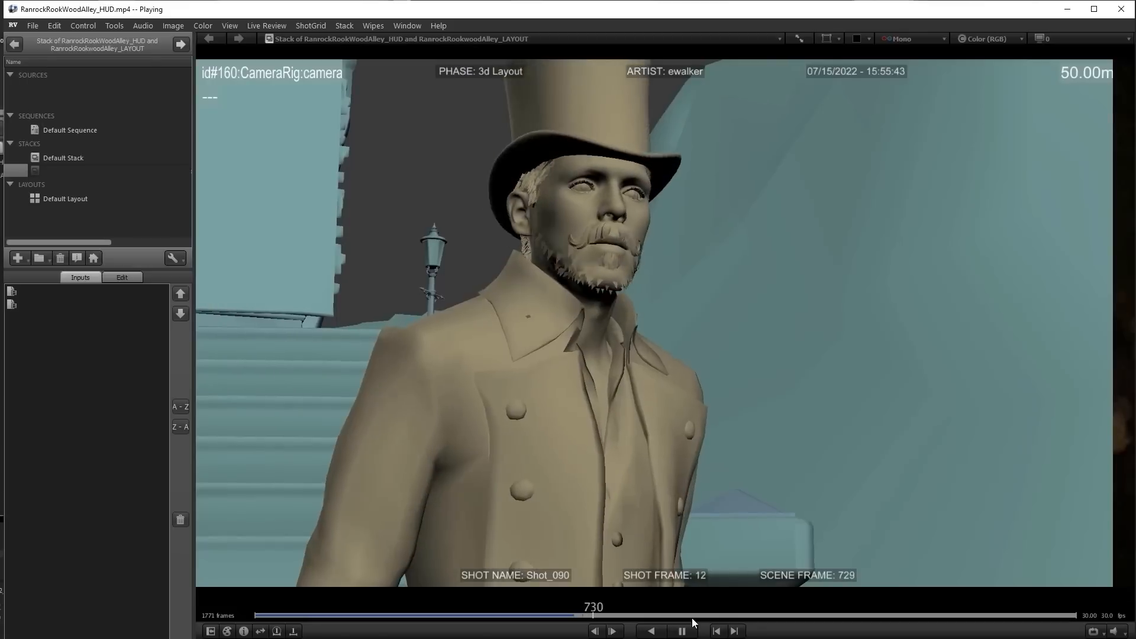
# Switch to RV and wipe across the RanrockRookWoodAlley stack during playback to compare the 3D layout with the in-engine version.
pyautogui.click(682, 631)
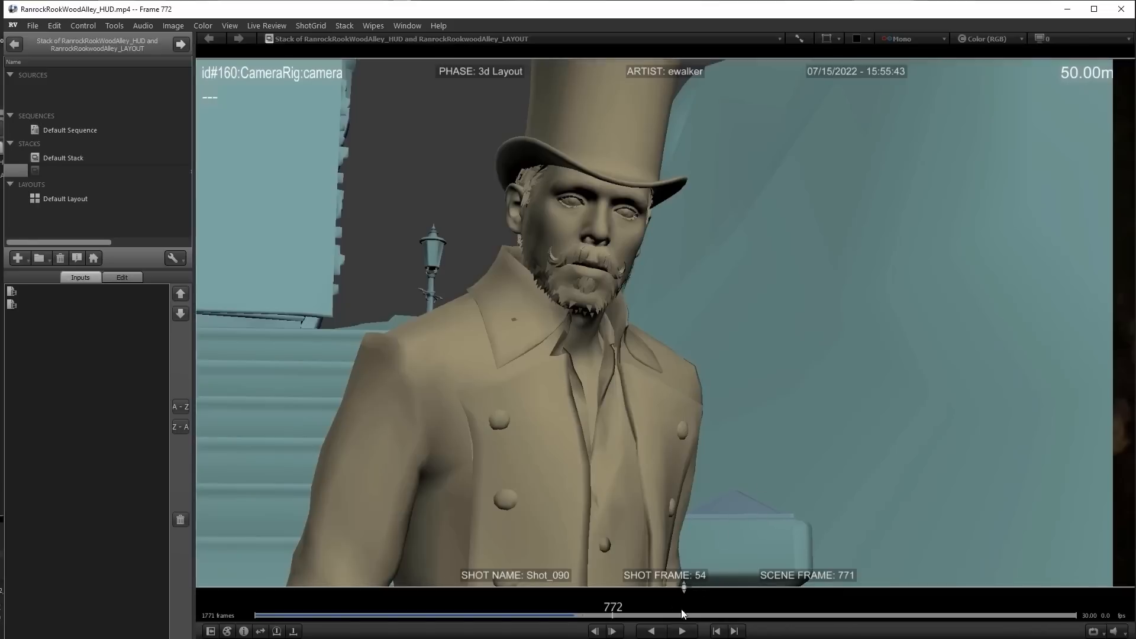
pyautogui.click(682, 631)
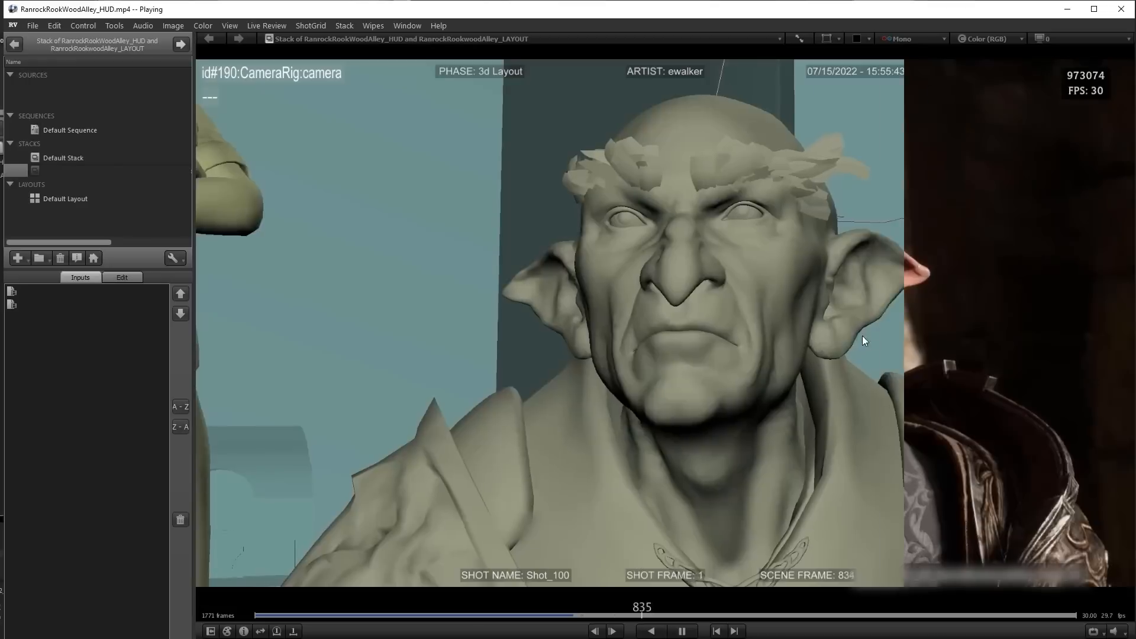
pyautogui.moveTo(863, 341); pyautogui.dragTo(403, 391)
pyautogui.moveTo(339, 397); pyautogui.dragTo(265, 406)
pyautogui.press('space')
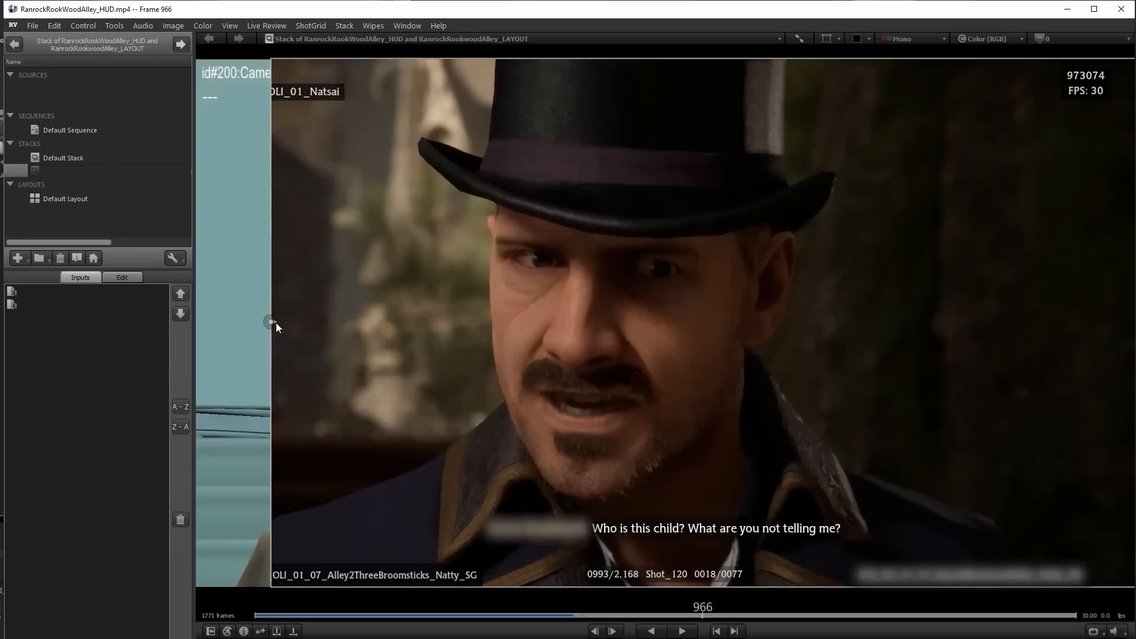
pyautogui.press('space')
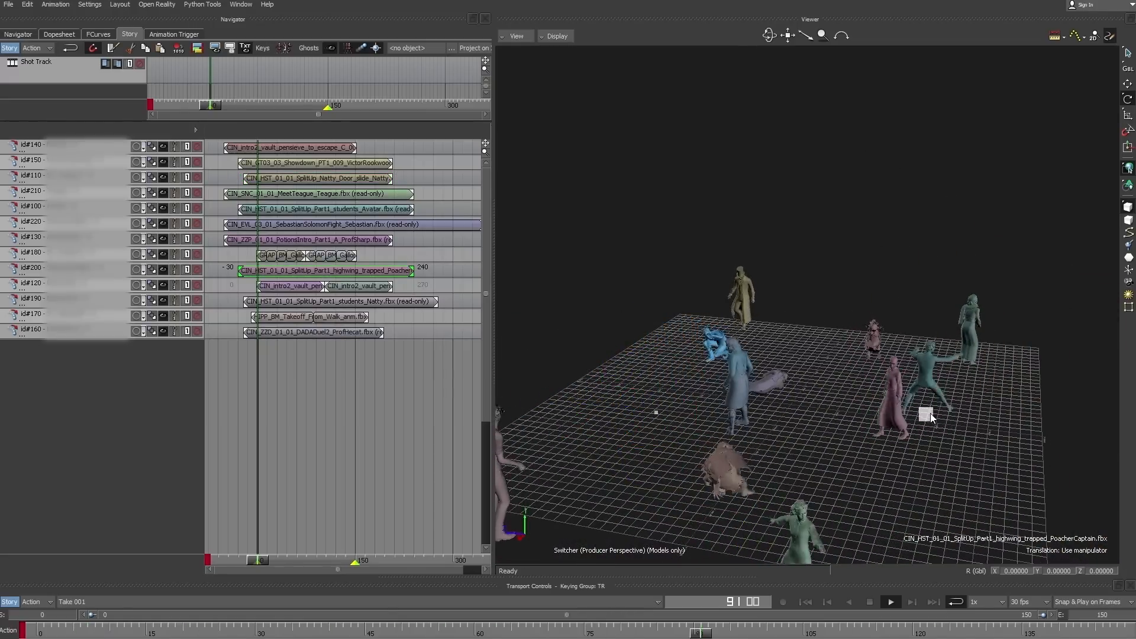
# Switch to MotionBuilder and select the SplitUp_Natty_Door_slide_Natty and Showdown_PT1_009_VictorRookwood clips on the Story character tracks.
pyautogui.click(992, 438)
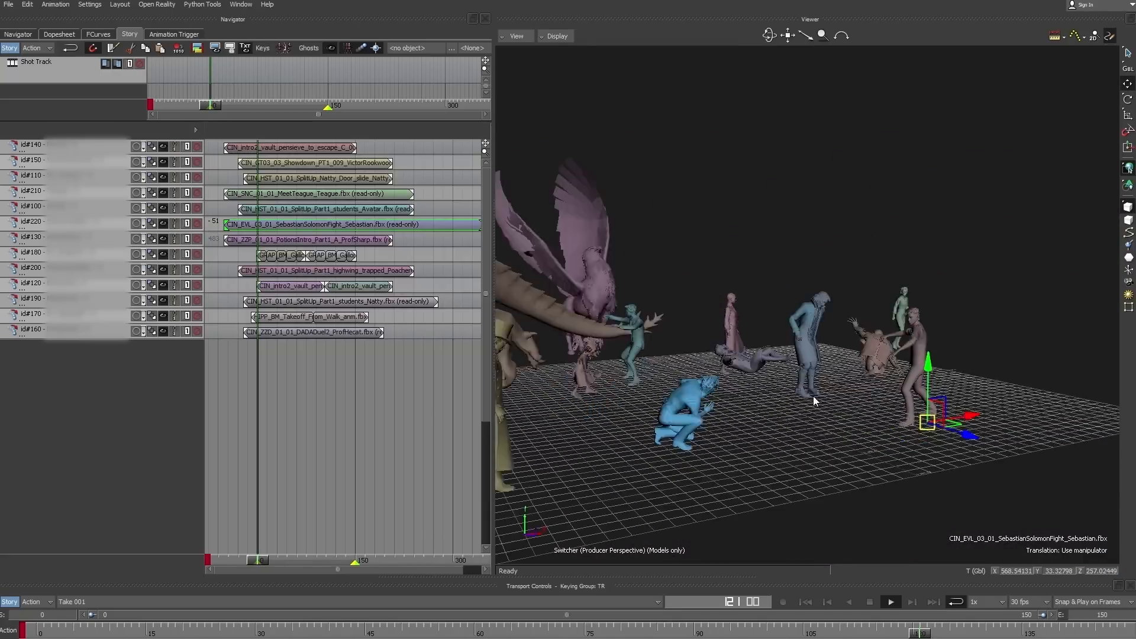
pyautogui.click(372, 177)
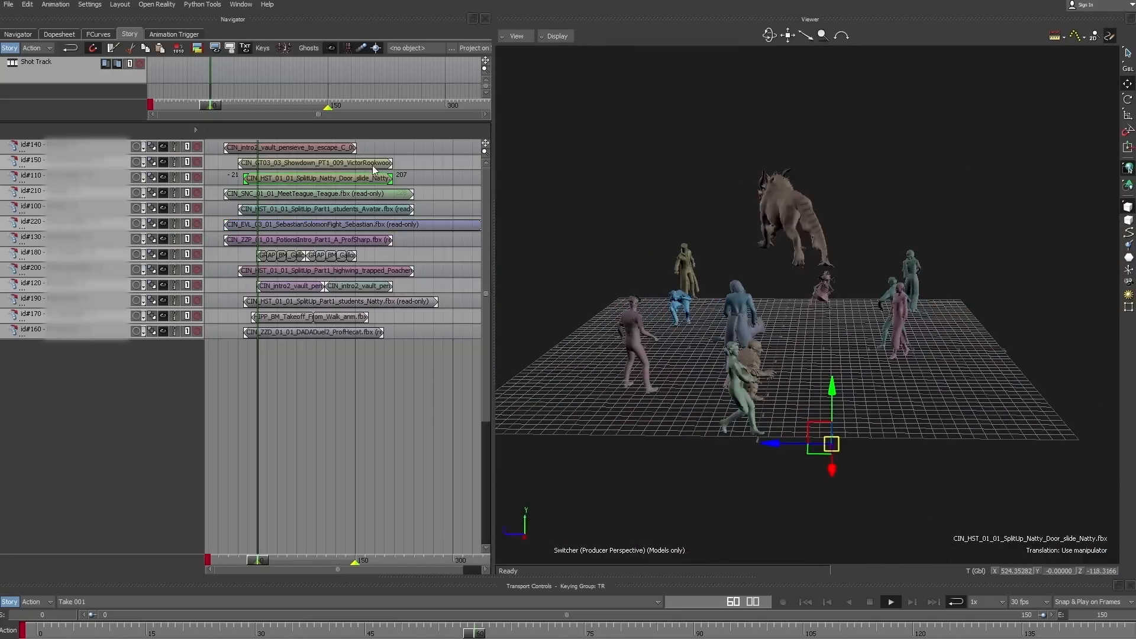
pyautogui.click(373, 163)
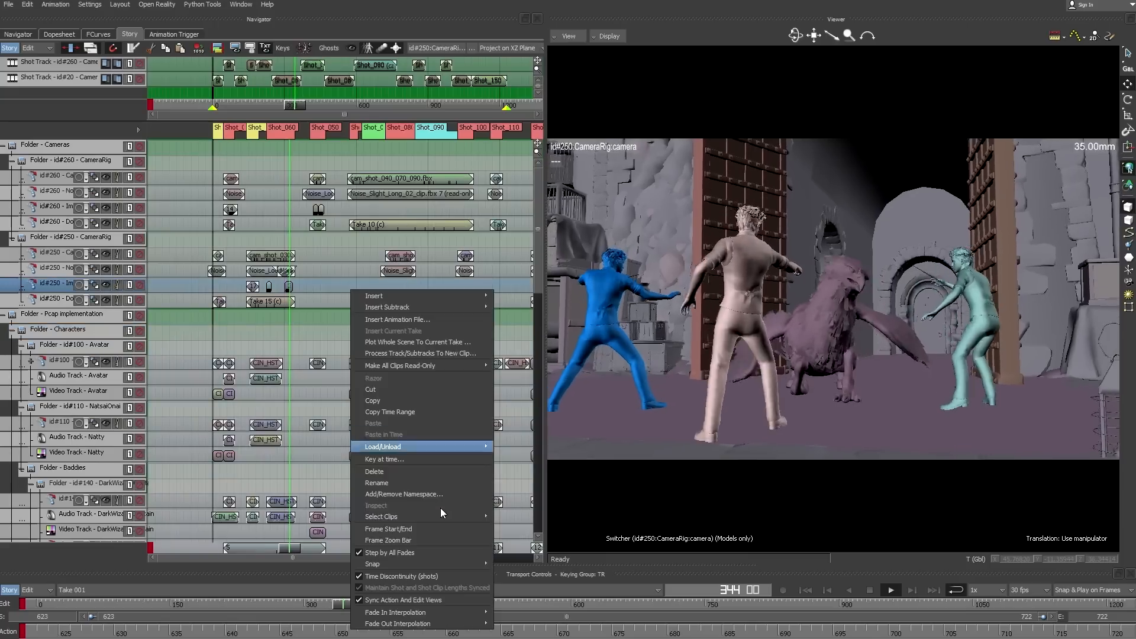
# Turn off syncing of the action and edit views, and scrub the edit timeline through Shot_070.
pyautogui.click(414, 600)
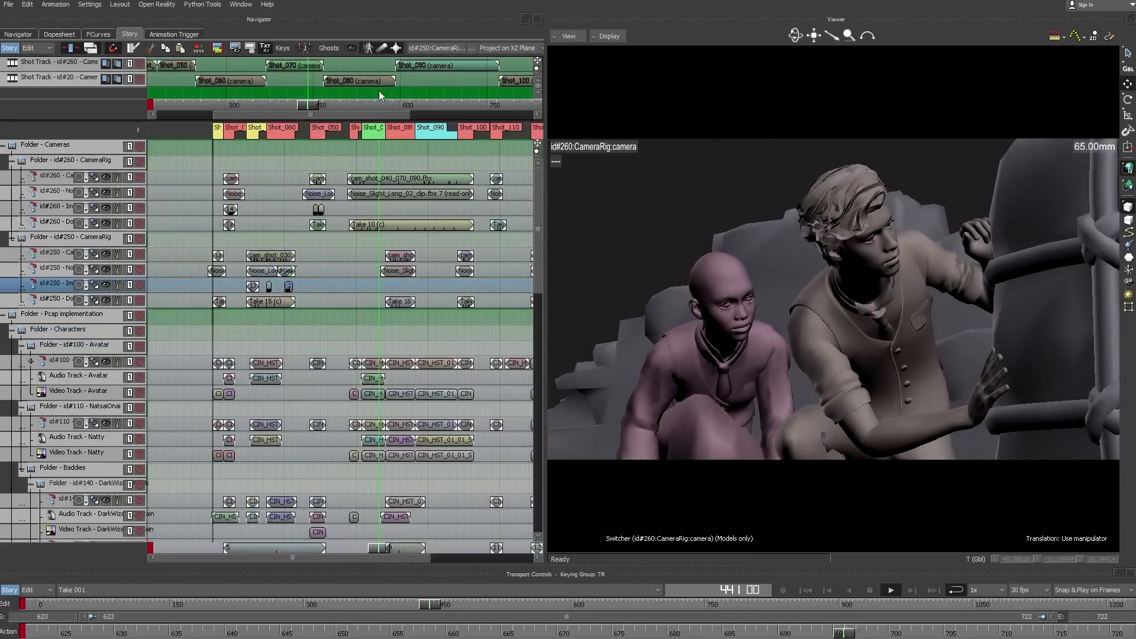
pyautogui.moveTo(294, 106)
pyautogui.mouseDown()
pyautogui.moveTo(244, 107)
pyautogui.moveTo(291, 107)
pyautogui.mouseUp()
pyautogui.moveTo(360, 316)
pyautogui.keyDown('shift'); pyautogui.mouseDown()
pyautogui.moveTo(292, 309)
pyautogui.moveTo(372, 448)
pyautogui.moveTo(358, 321)
pyautogui.mouseUp(); pyautogui.keyUp('shift')
pyautogui.keyDown('ctrl'); pyautogui.moveTo(358, 321); pyautogui.dragTo(651, 405); pyautogui.keyUp('ctrl')
pyautogui.moveTo(268, 104); pyautogui.dragTo(296, 107)
pyautogui.keyDown('ctrl'); pyautogui.moveTo(441, 301); pyautogui.dragTo(284, 323); pyautogui.keyUp('ctrl')
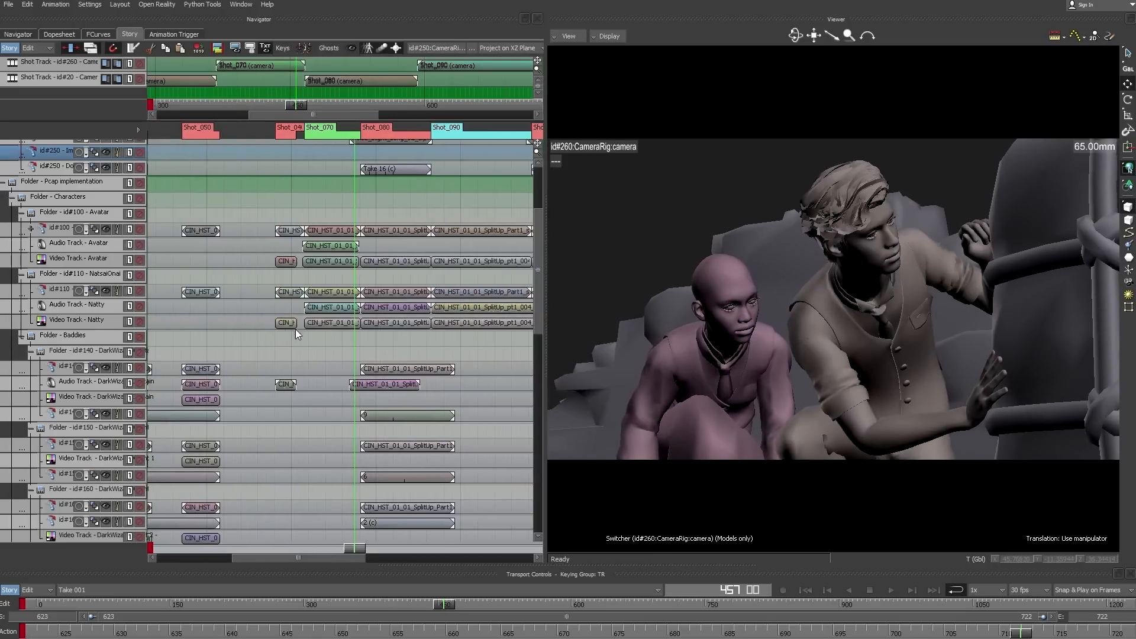
# Play the edit from Shot_070 and examine the neighbouring shots in the edit and action timelines.
pyautogui.press('Home')
pyautogui.hotkey('ctrl', 'space')
pyautogui.click(427, 352)
pyautogui.keyDown('ctrl'); pyautogui.moveTo(430, 315); pyautogui.dragTo(307, 321); pyautogui.keyUp('ctrl')
pyautogui.keyDown('shift'); pyautogui.moveTo(261, 285); pyautogui.dragTo(434, 169); pyautogui.keyUp('shift')
pyautogui.keyDown('ctrl'); pyautogui.moveTo(423, 74); pyautogui.dragTo(337, 75); pyautogui.keyUp('ctrl')
pyautogui.keyDown('shift'); pyautogui.moveTo(493, 78); pyautogui.dragTo(284, 103); pyautogui.keyUp('shift')
pyautogui.click(342, 101)
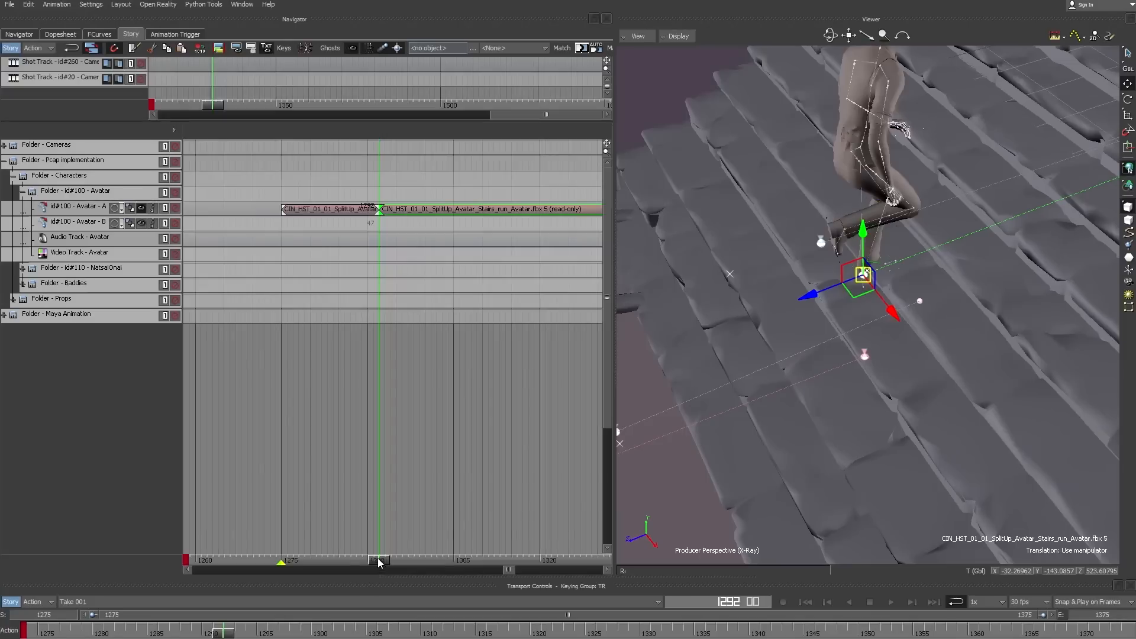
# Razor the CIN_HST_01_01_SplitUp_Avatar_Stairs_run_Avatar clip partway through the stair run.
pyautogui.click(366, 562)
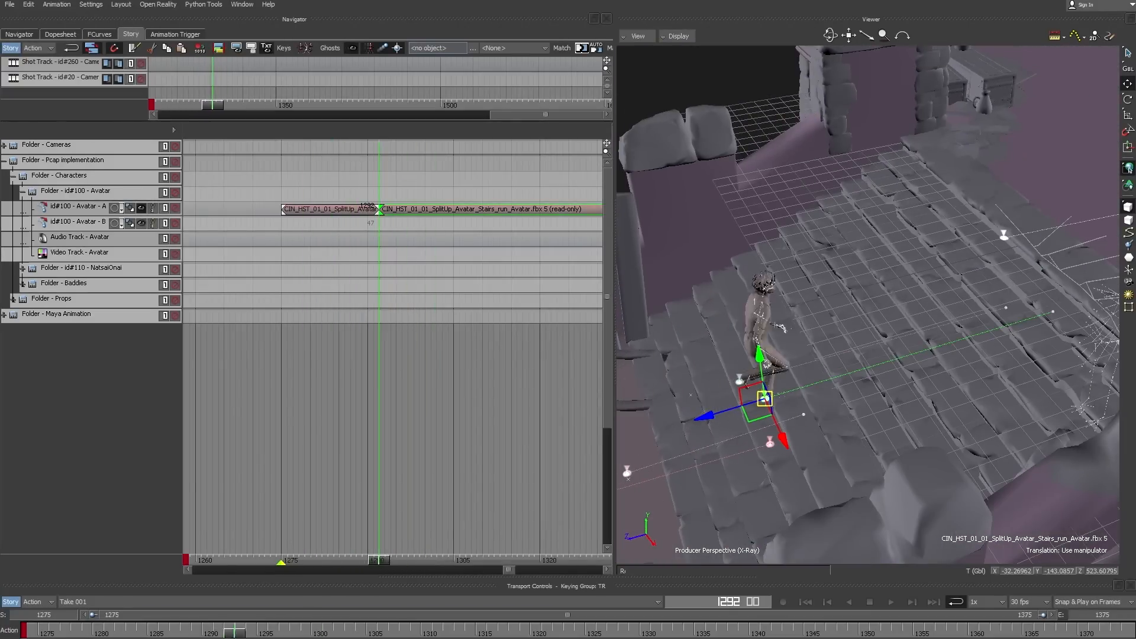
pyautogui.rightClick(447, 211)
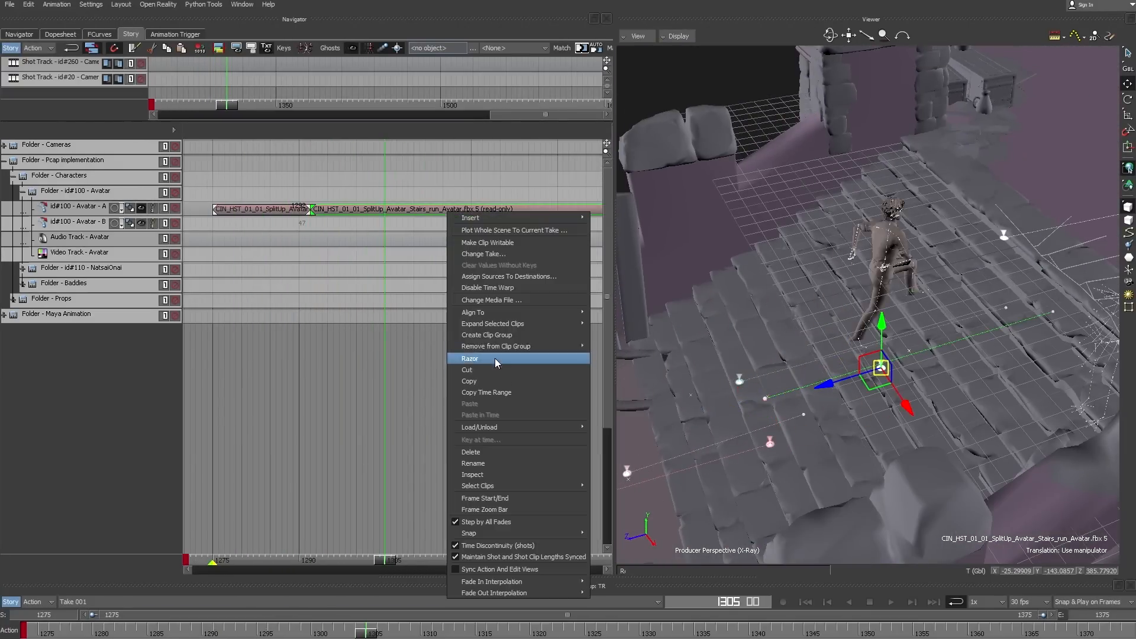
pyautogui.click(495, 357)
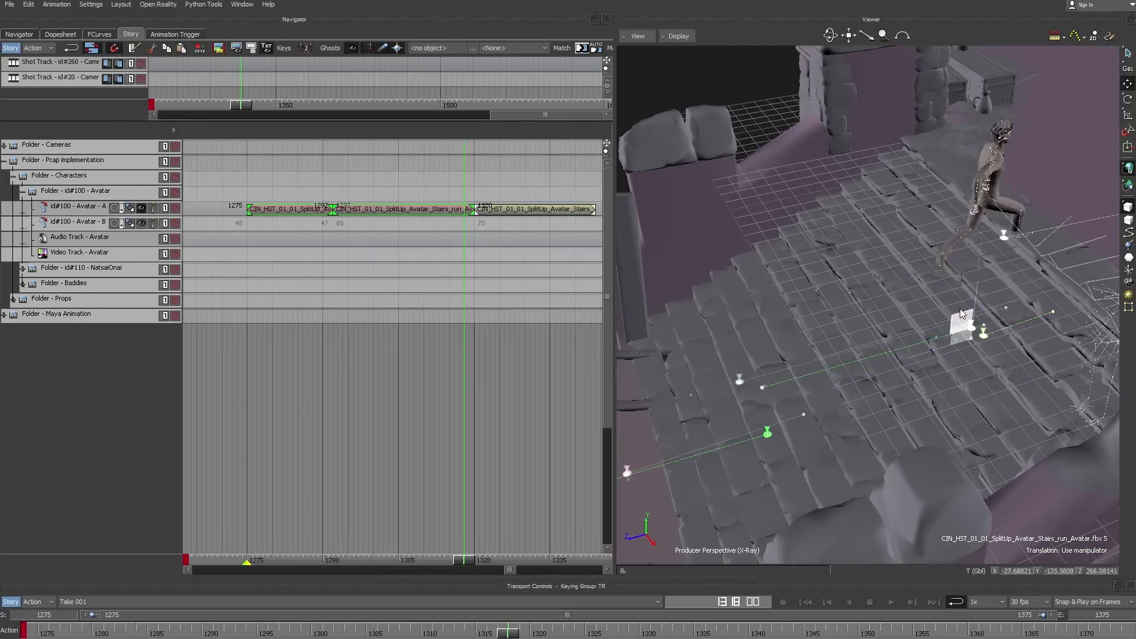
pyautogui.keyDown('alt'); pyautogui.moveTo(969, 296); pyautogui.dragTo(914, 298); pyautogui.keyUp('alt')
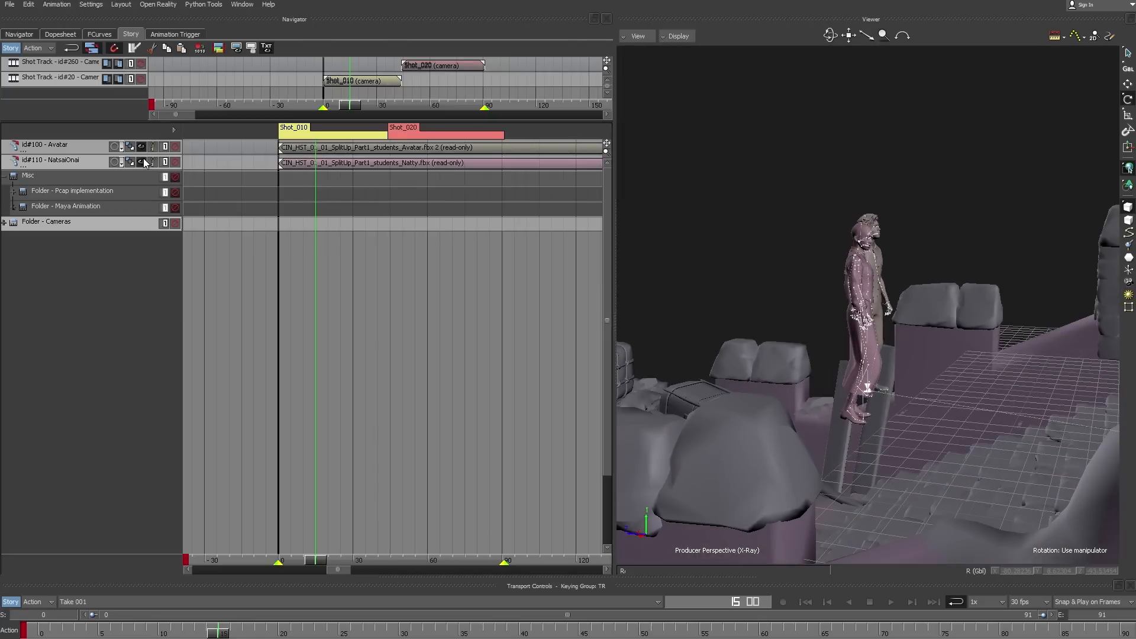
# Split the SplitUp_Part1_students Avatar and Natty clips at the cut between Shot_010 and Shot_020.
pyautogui.press('t')
pyautogui.keyDown('alt'); pyautogui.moveTo(778, 257); pyautogui.dragTo(851, 421); pyautogui.keyUp('alt')
pyautogui.keyDown('alt'); pyautogui.moveTo(753, 453); pyautogui.dragTo(853, 391); pyautogui.keyUp('alt')
pyautogui.click(385, 105)
pyautogui.rightClick(380, 149)
pyautogui.click(417, 344)
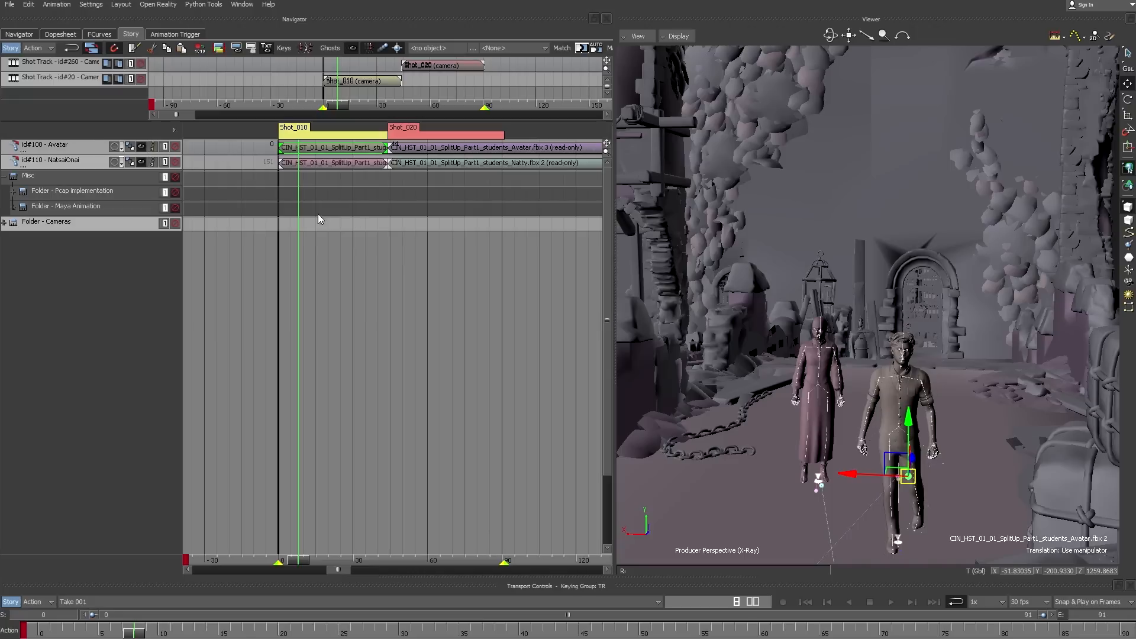
# Adjust the position of the Shot_010 students_Avatar clip in the viewer relative to Natty.
pyautogui.moveTo(302, 555); pyautogui.dragTo(297, 555)
pyautogui.keyDown('alt'); pyautogui.moveTo(822, 361); pyautogui.dragTo(893, 296); pyautogui.keyUp('alt')
pyautogui.moveTo(868, 242); pyautogui.dragTo(874, 228)
pyautogui.click(743, 237)
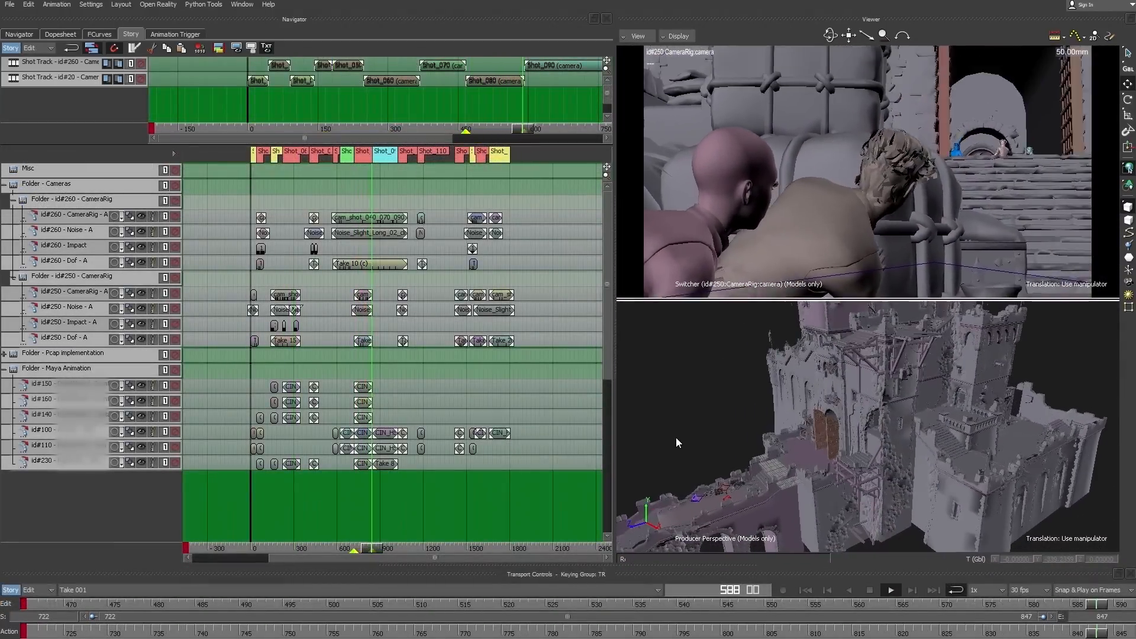
# Play the edit briefly and select all camera and Maya Animation clips on the Story tracks.
pyautogui.press('space')
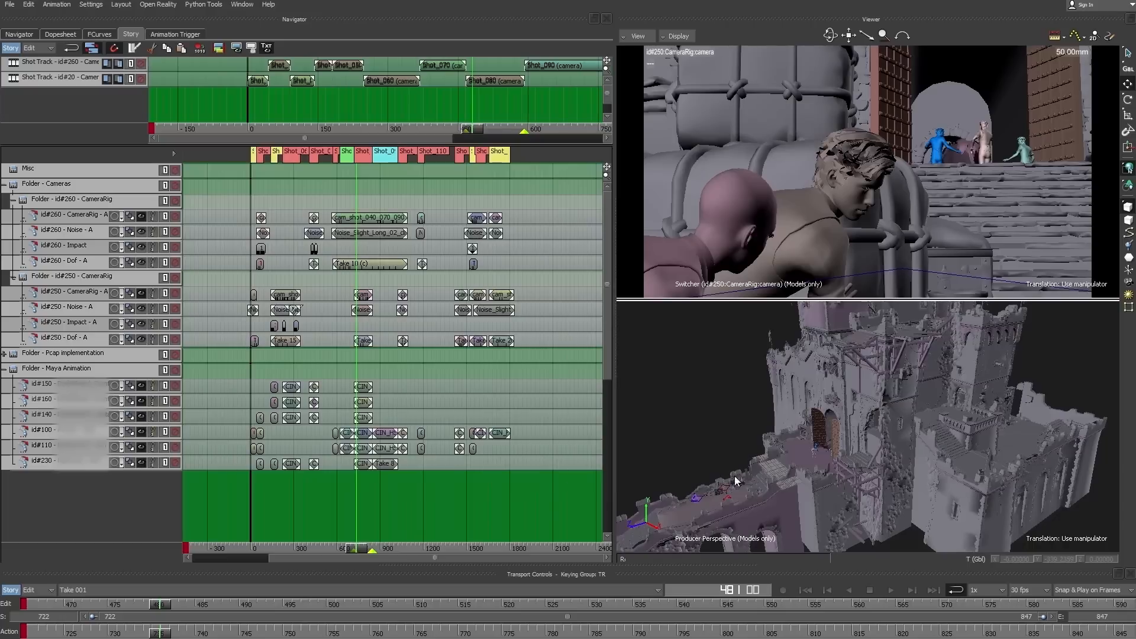
pyautogui.keyDown('alt'); pyautogui.moveTo(914, 425); pyautogui.dragTo(908, 422); pyautogui.keyUp('alt')
pyautogui.moveTo(556, 433); pyautogui.dragTo(567, 466)
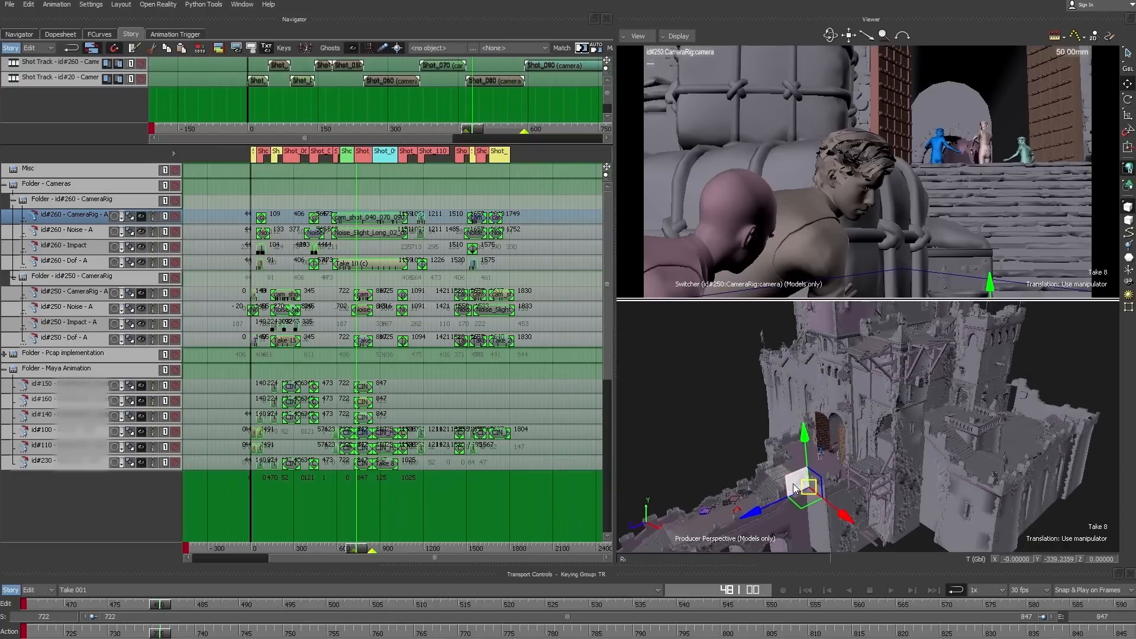
# Move and rotate all selected camera and animation clips together to another location in the castle set.
pyautogui.moveTo(813, 407); pyautogui.dragTo(810, 376)
pyautogui.moveTo(797, 446); pyautogui.dragTo(988, 490)
pyautogui.press('e')
pyautogui.press('w')
pyautogui.keyDown('alt'); pyautogui.moveTo(1003, 452); pyautogui.dragTo(860, 453); pyautogui.keyUp('alt')
pyautogui.keyDown('alt'); pyautogui.moveTo(860, 454); pyautogui.dragTo(1029, 474); pyautogui.keyUp('alt')
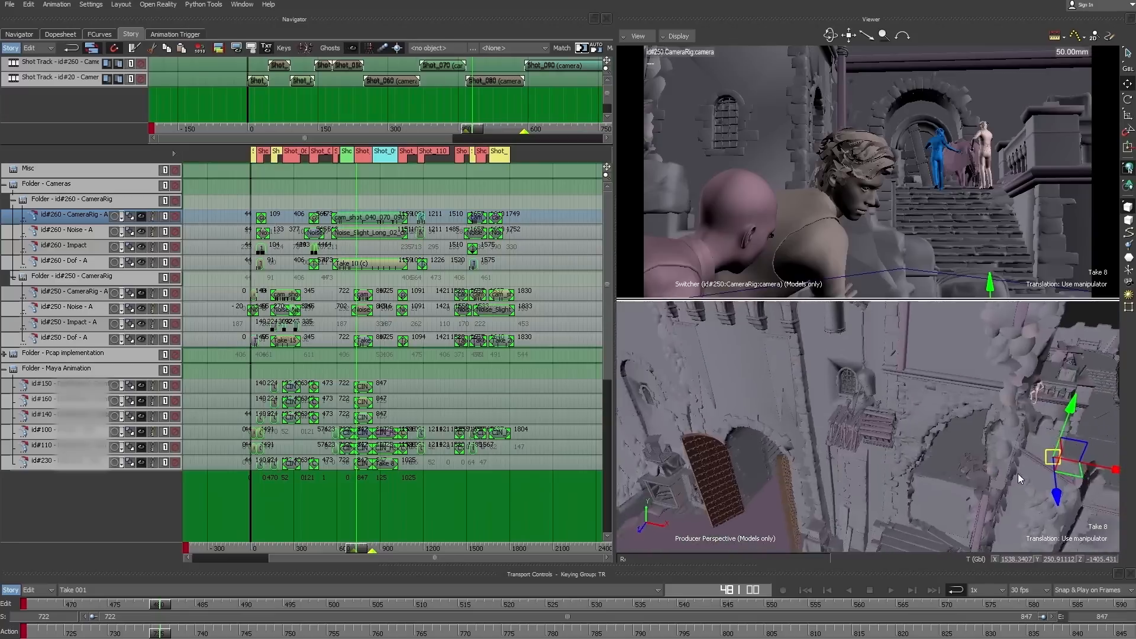
pyautogui.keyDown('alt'); pyautogui.moveTo(1028, 475); pyautogui.dragTo(858, 456, button='middle'); pyautogui.keyUp('alt')
pyautogui.moveTo(932, 446); pyautogui.dragTo(902, 443)
pyautogui.hotkey('ctrl', 'space')
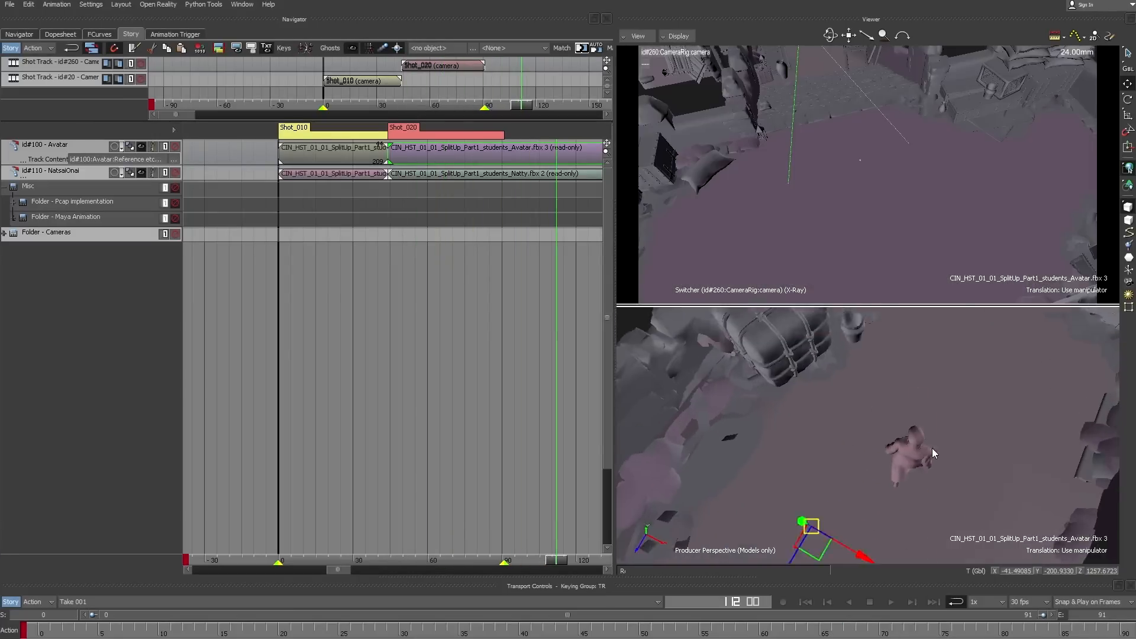
# Scrub Shot_020 to frame 90 and inspect the Avatar and Natty staging in the camera and perspective views.
pyautogui.click(497, 159)
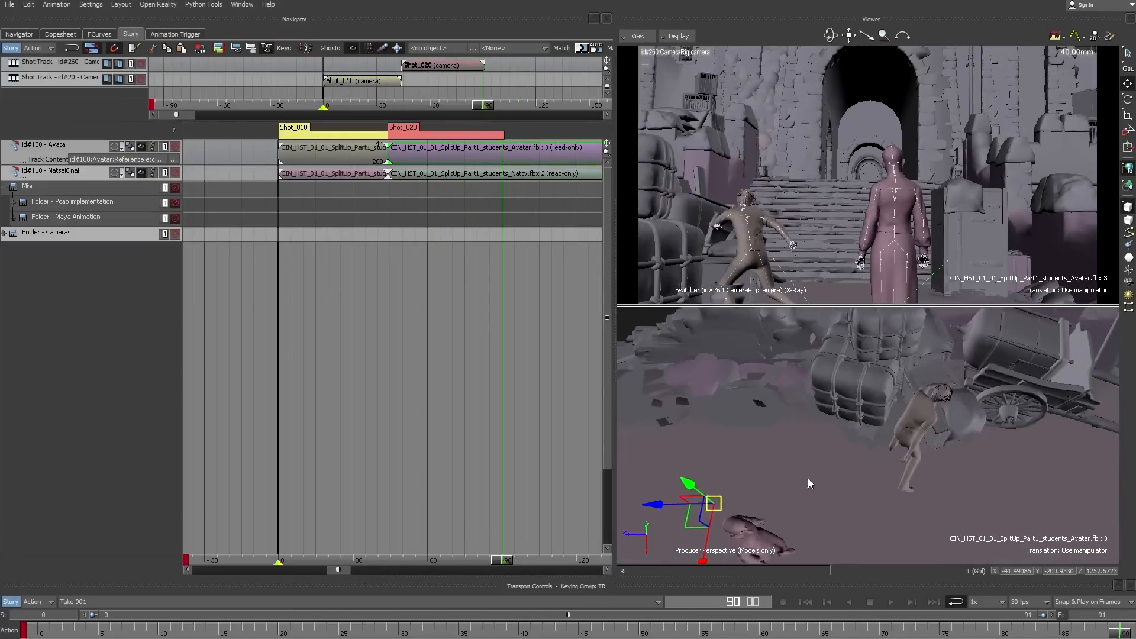
pyautogui.keyDown('ctrl'); pyautogui.keyDown('shift'); pyautogui.moveTo(992, 486); pyautogui.dragTo(1011, 455); pyautogui.keyUp('shift'); pyautogui.keyUp('ctrl')
pyautogui.moveTo(1011, 454); pyautogui.dragTo(1004, 453)
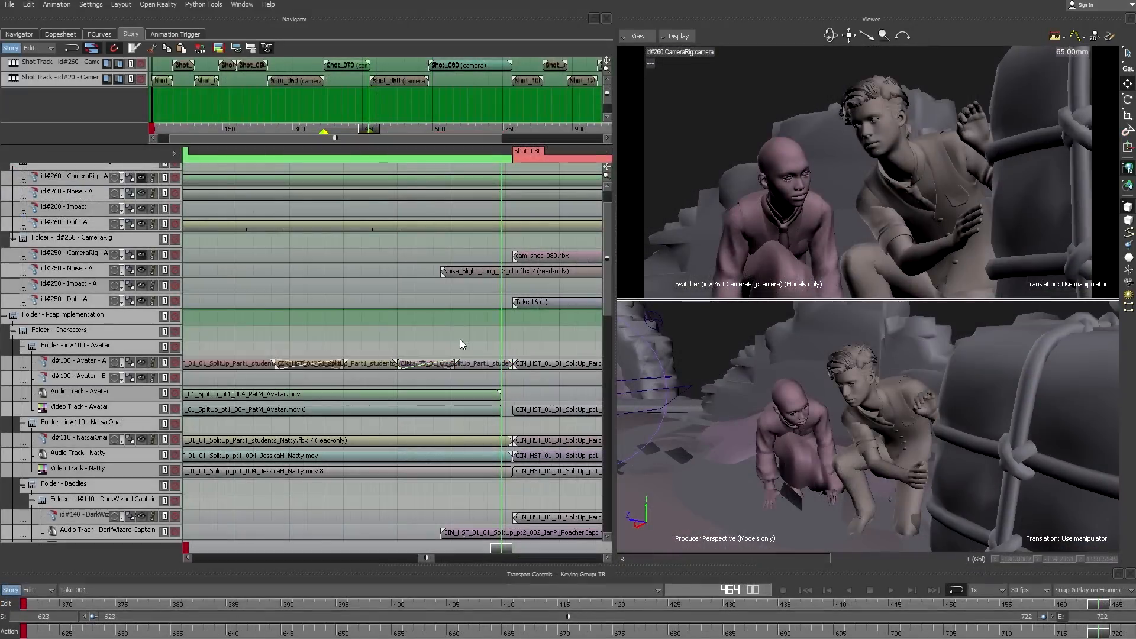
# Review the Avatar and Natty performance in Shot_070 through the shot camera and the perspective view.
pyautogui.moveTo(477, 548); pyautogui.dragTo(588, 536)
pyautogui.keyDown('shift'); pyautogui.moveTo(575, 370); pyautogui.dragTo(498, 398); pyautogui.keyUp('shift')
pyautogui.moveTo(468, 552); pyautogui.dragTo(324, 539)
pyautogui.keyDown('shift'); pyautogui.moveTo(395, 410); pyautogui.dragTo(489, 424); pyautogui.keyUp('shift')
pyautogui.keyDown('ctrl'); pyautogui.moveTo(489, 425); pyautogui.dragTo(266, 364); pyautogui.keyUp('ctrl')
pyautogui.hotkey('ctrl', 'space')
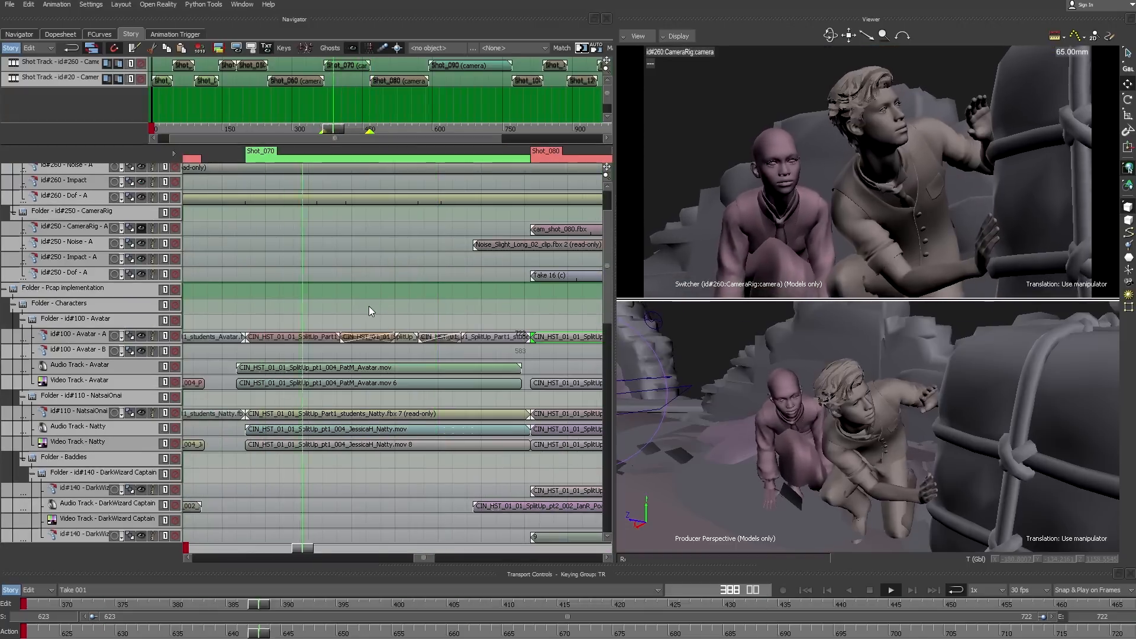
pyautogui.keyDown('ctrl'); pyautogui.keyDown('shift'); pyautogui.moveTo(862, 419); pyautogui.dragTo(892, 425); pyautogui.keyUp('shift'); pyautogui.keyUp('ctrl')
pyautogui.click(507, 311)
pyautogui.hotkey('ctrl', 'space')
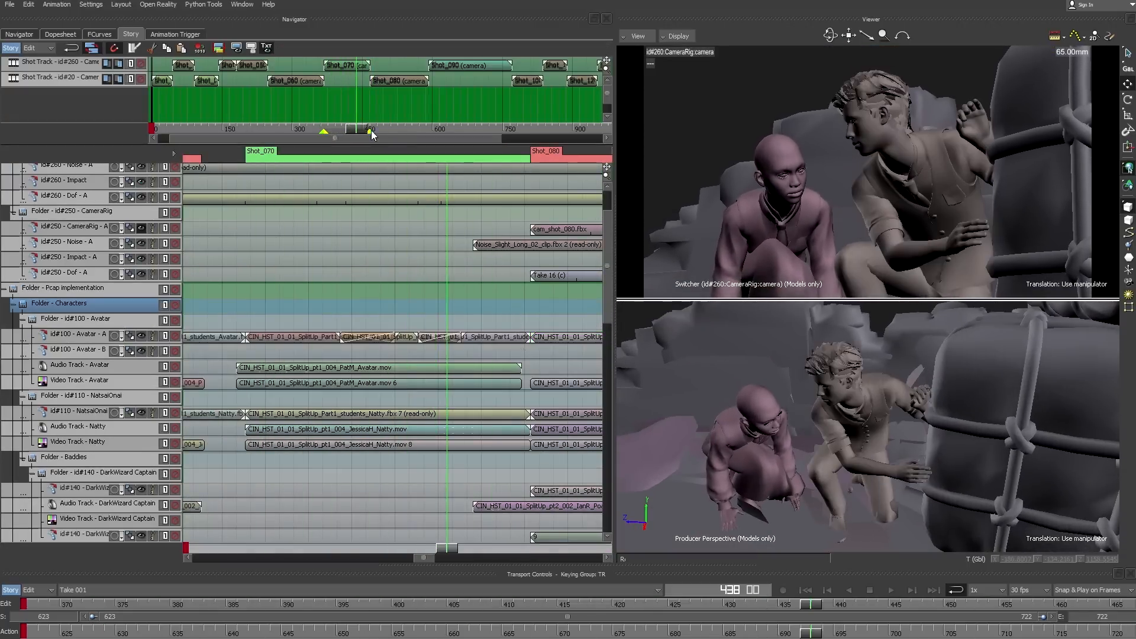
# Extend the edit's playback end beyond Shot_070 into Shot_080 and play the transition.
pyautogui.moveTo(370, 131); pyautogui.dragTo(395, 130)
pyautogui.click(408, 116)
pyautogui.hotkey('ctrl', 'space')
pyautogui.keyDown('ctrl'); pyautogui.keyDown('shift'); pyautogui.moveTo(796, 445); pyautogui.dragTo(830, 427); pyautogui.keyUp('shift'); pyautogui.keyUp('ctrl')
pyautogui.hotkey('ctrl', 'space')
# Trim the last students_Avatar clip of Shot_070 to end at edit frame 460.
pyautogui.keyDown('shift'); pyautogui.moveTo(453, 318); pyautogui.dragTo(379, 324); pyautogui.keyUp('shift')
pyautogui.keyDown('ctrl'); pyautogui.moveTo(378, 325); pyautogui.dragTo(436, 344); pyautogui.keyUp('ctrl')
pyautogui.click(438, 346)
pyautogui.click(438, 350)
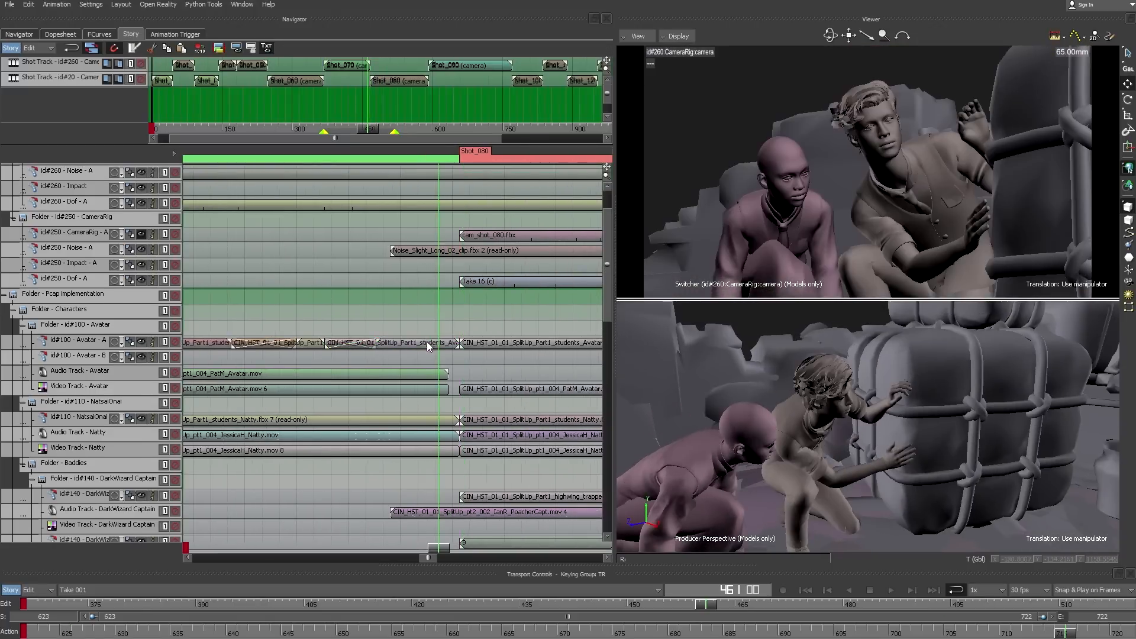
pyautogui.press('Left')
pyautogui.press('Left')
pyautogui.press('Right')
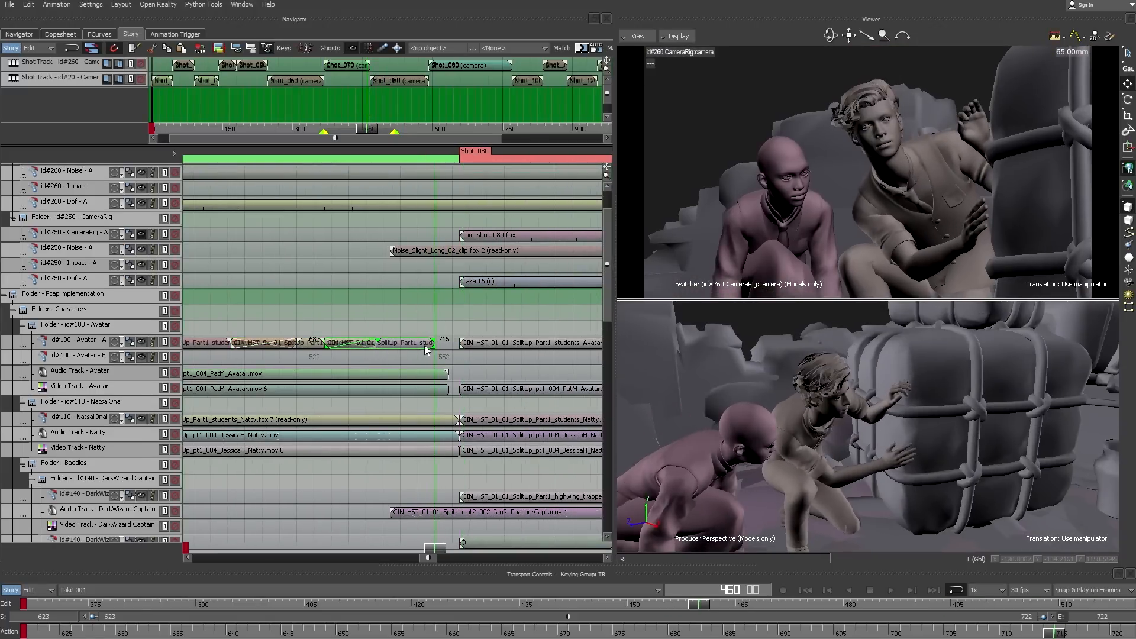
pyautogui.moveTo(410, 344); pyautogui.dragTo(434, 344)
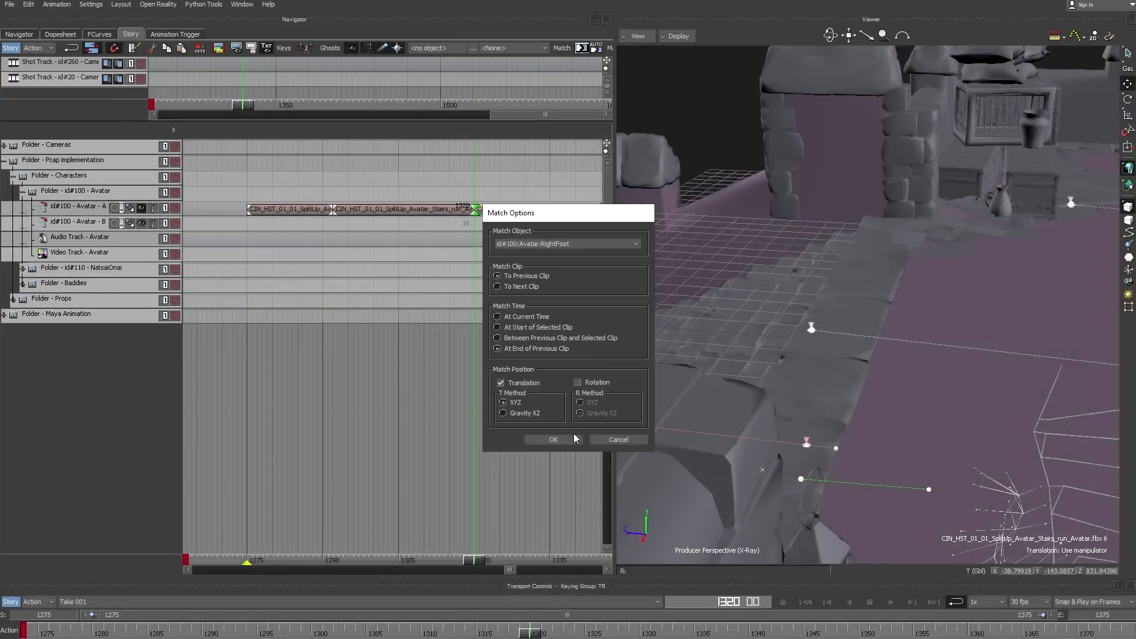
# Match the razored Stairs_run clip to the end of the previous clip using the Avatar RightFoot with XYZ translation, and scrub the result.
pyautogui.click(573, 439)
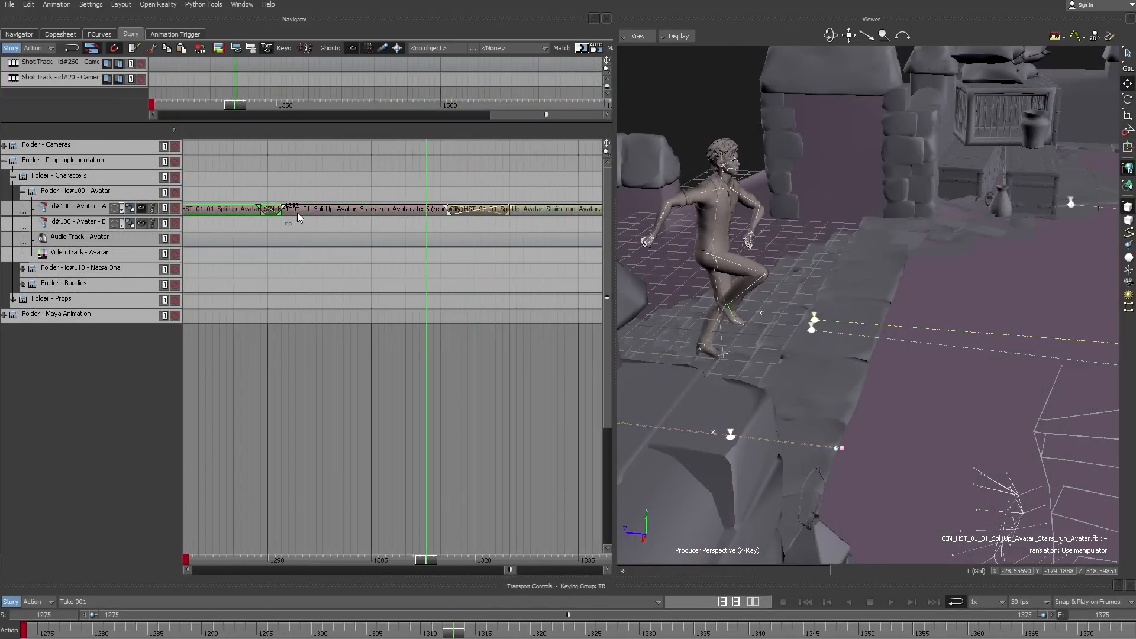
pyautogui.moveTo(440, 560); pyautogui.dragTo(299, 561)
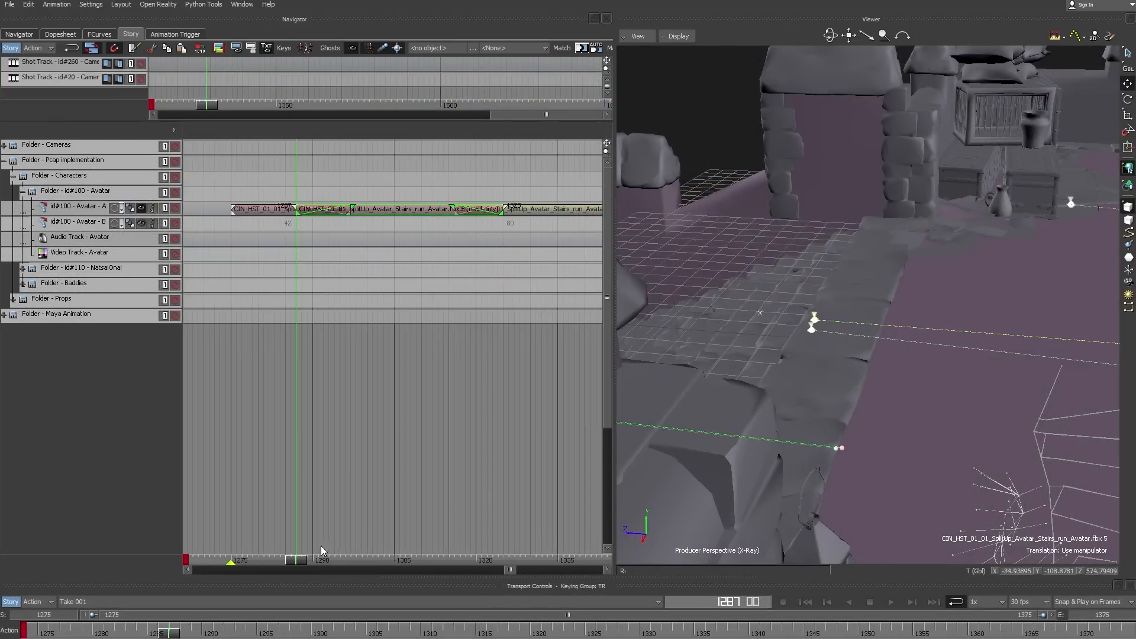
pyautogui.keyDown('ctrl'); pyautogui.keyDown('shift'); pyautogui.moveTo(787, 331); pyautogui.dragTo(818, 365); pyautogui.keyUp('shift'); pyautogui.keyUp('ctrl')
pyautogui.hotkey('ctrl', 'a')
pyautogui.moveTo(299, 560); pyautogui.dragTo(359, 572)
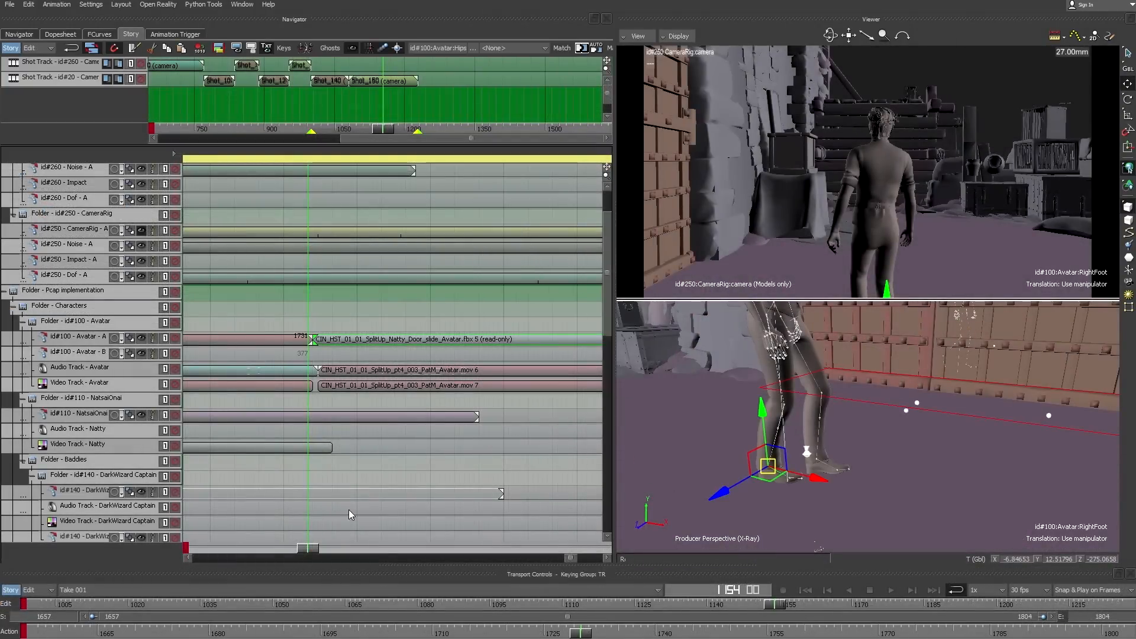
# Play the Natty_Door_slide_Avatar clip transition and move the edit's playback start closer to it.
pyautogui.press('space')
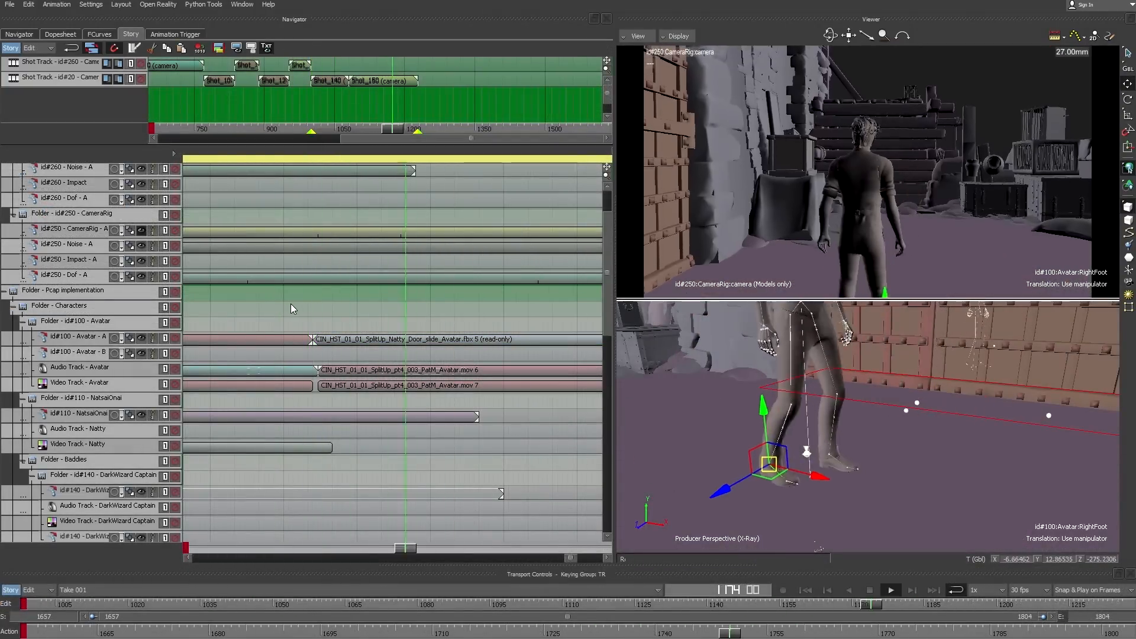
pyautogui.press('space')
pyautogui.keyDown('shift'); pyautogui.moveTo(290, 304); pyautogui.dragTo(422, 355); pyautogui.keyUp('shift')
pyautogui.moveTo(312, 132); pyautogui.dragTo(340, 133)
pyautogui.keyDown('shift'); pyautogui.moveTo(375, 365); pyautogui.dragTo(219, 357); pyautogui.keyUp('shift')
pyautogui.moveTo(219, 357)
pyautogui.keyDown('shift'); pyautogui.mouseDown()
pyautogui.moveTo(371, 343)
pyautogui.moveTo(477, 362)
pyautogui.moveTo(437, 348)
pyautogui.mouseUp(); pyautogui.keyUp('shift')
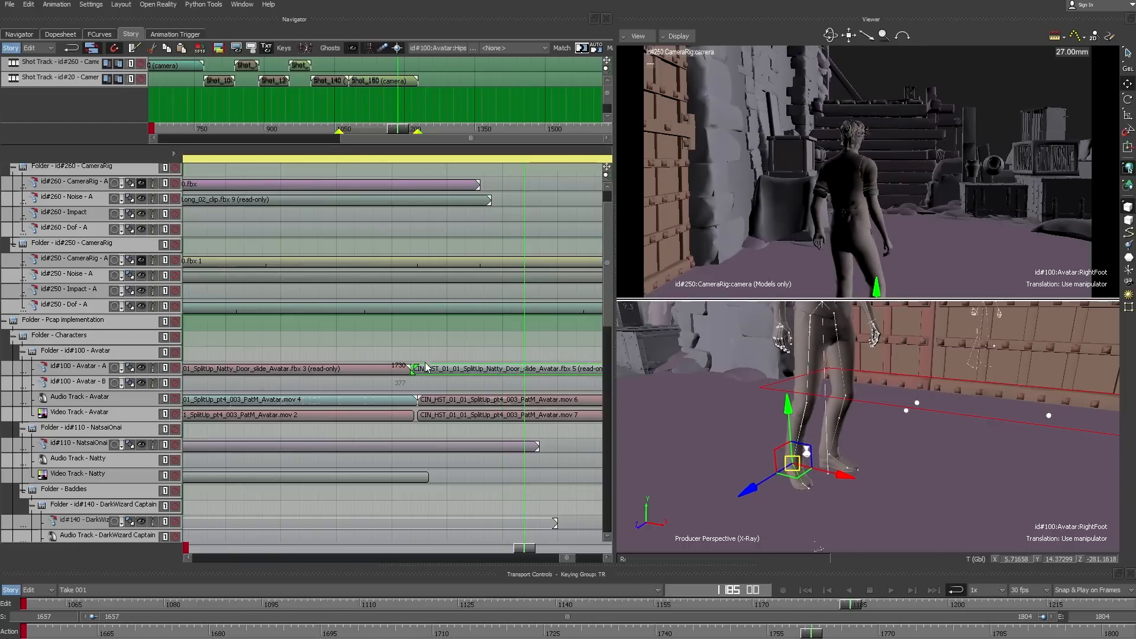
# Shift the second SplitUp_Natty_Door_slide_Avatar clip slightly on the Avatar track and play back the transition.
pyautogui.moveTo(440, 368); pyautogui.dragTo(452, 368)
pyautogui.keyDown('ctrl'); pyautogui.keyDown('shift'); pyautogui.moveTo(357, 340); pyautogui.dragTo(515, 350); pyautogui.keyUp('shift'); pyautogui.keyUp('ctrl')
pyautogui.keyDown('ctrl'); pyautogui.keyDown('shift'); pyautogui.click(338, 94); pyautogui.keyUp('shift'); pyautogui.keyUp('ctrl')
pyautogui.press('space')
pyautogui.hotkey('ctrl', 'a')
pyautogui.hotkey('ctrl', '1')
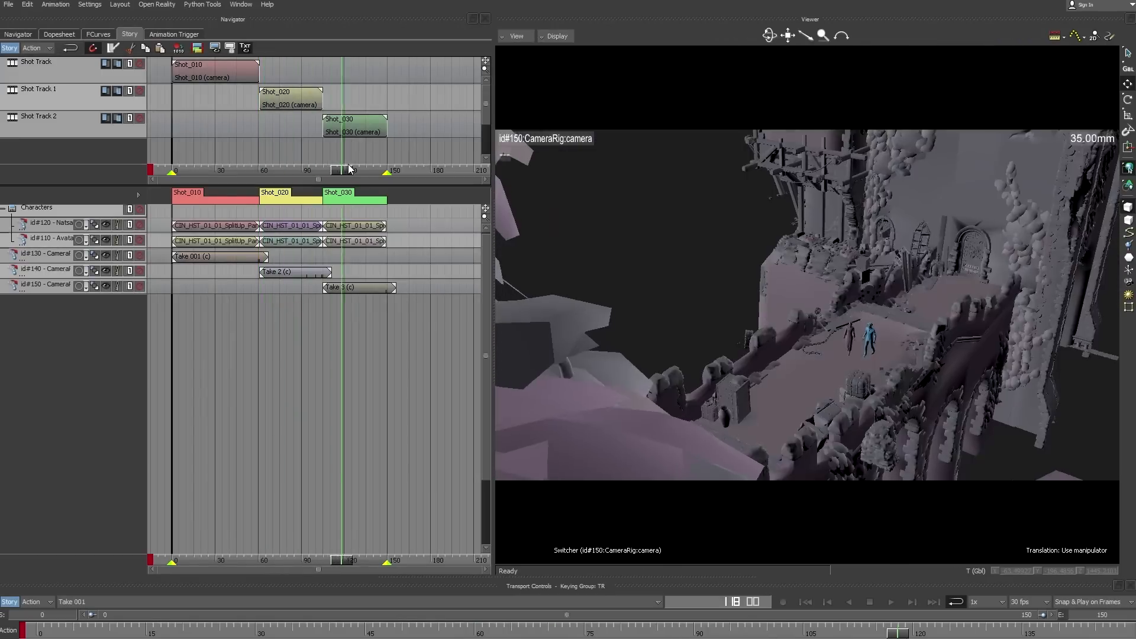
# Try sliding Shot_020 along its shot track, and enable Time Discontinuity (shots) for the Story.
pyautogui.moveTo(311, 102); pyautogui.dragTo(411, 104)
pyautogui.moveTo(454, 98); pyautogui.dragTo(294, 104)
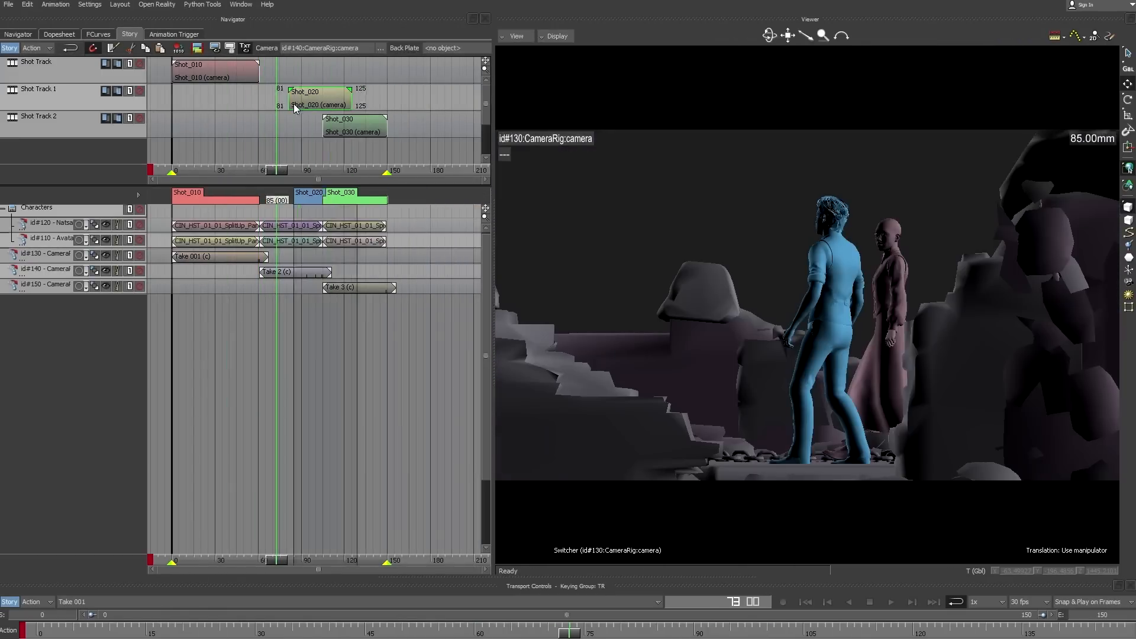
pyautogui.rightClick(289, 317)
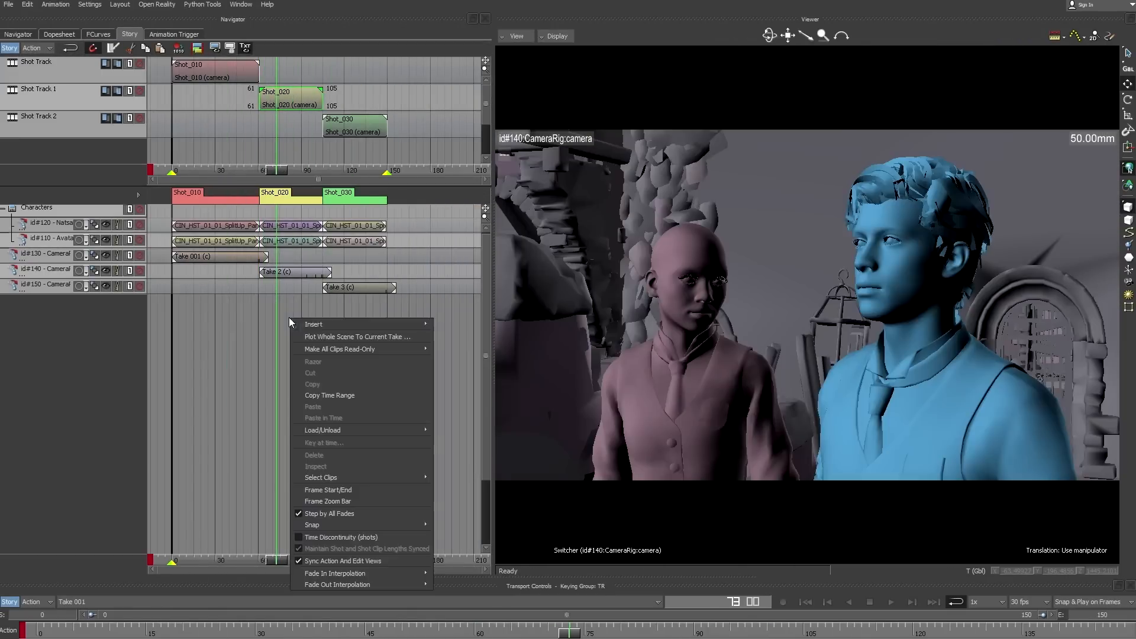
pyautogui.click(300, 537)
# Move Shot_030 with its character and camera clips to about frame 421 in the action timeline.
pyautogui.moveTo(300, 99); pyautogui.dragTo(457, 93)
pyautogui.click(369, 346)
pyautogui.scroll(-5, 366, 335)
pyautogui.moveTo(246, 194); pyautogui.dragTo(456, 194)
pyautogui.moveTo(294, 223); pyautogui.dragTo(250, 291)
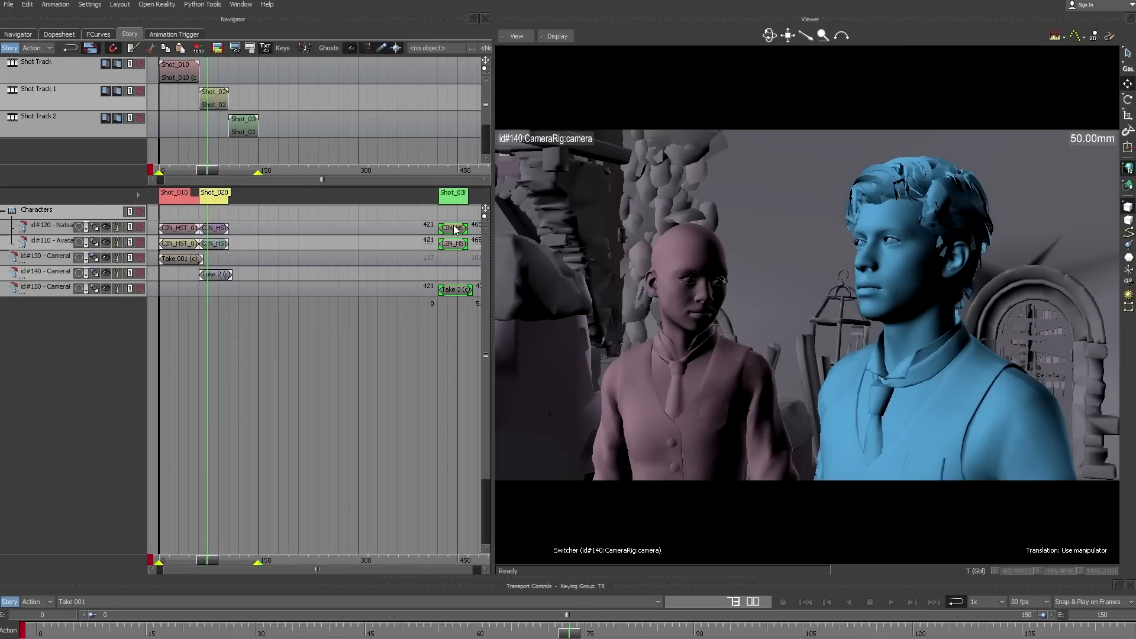
# Move Shot_010 with its character and camera clips well before frame 0 in the action timeline.
pyautogui.scroll(-3, 456, 228)
pyautogui.moveTo(277, 213); pyautogui.dragTo(361, 212, button='middle')
pyautogui.moveTo(364, 197); pyautogui.dragTo(233, 211)
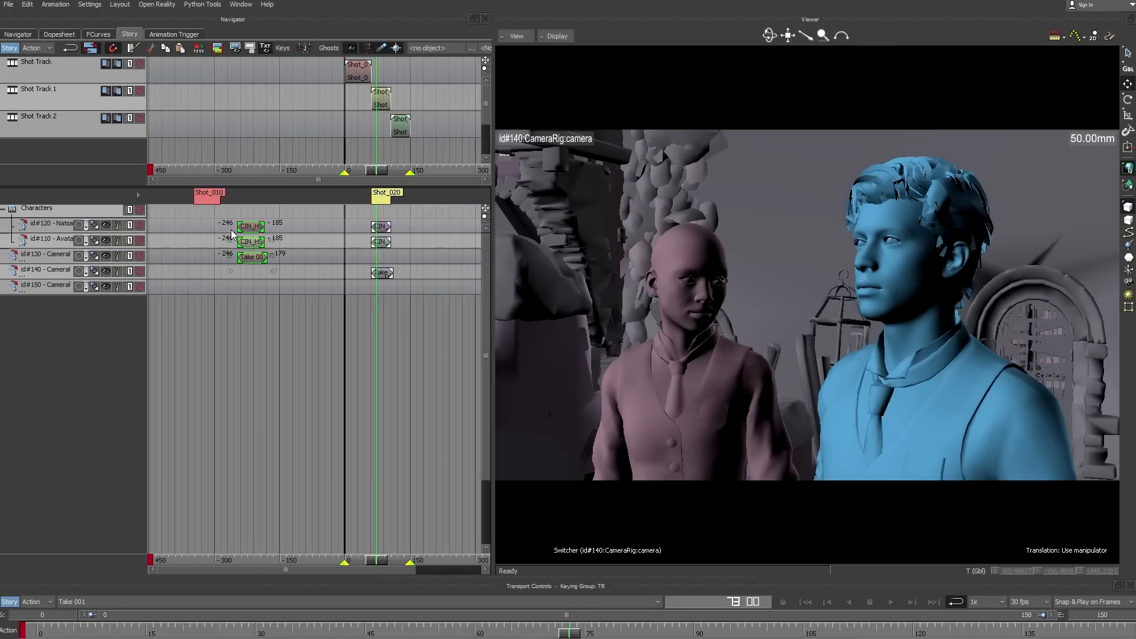
# Switch the Story timeline to Edit mode and play the three separated shots as one continuous sequence.
pyautogui.scroll(-3, 315, 287)
pyautogui.click(37, 48)
pyautogui.click(33, 67)
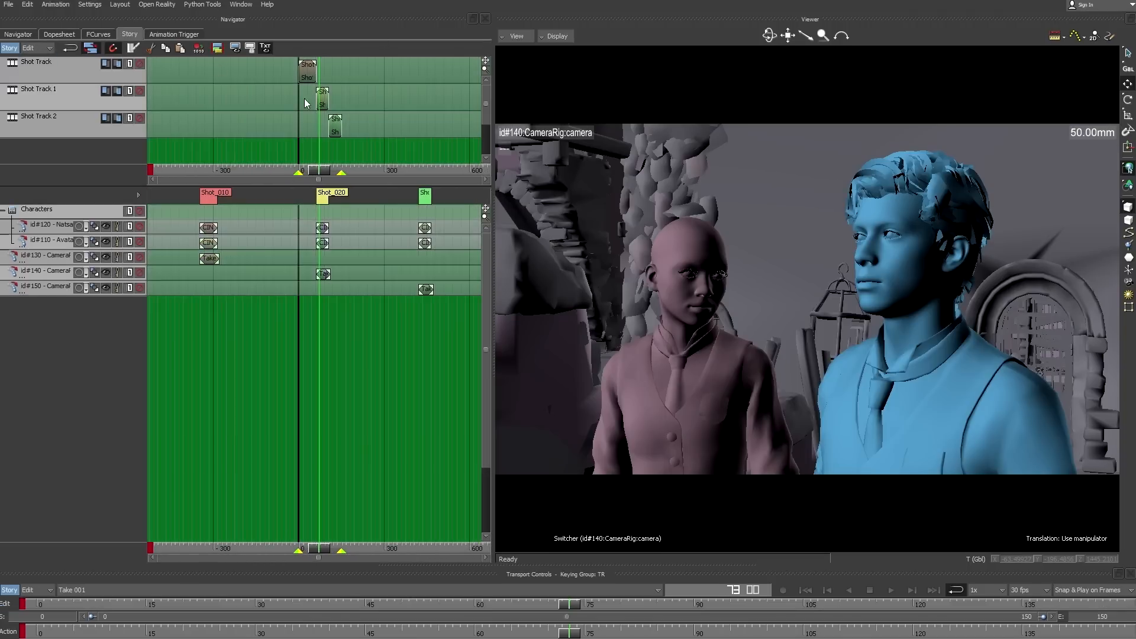
pyautogui.press('space')
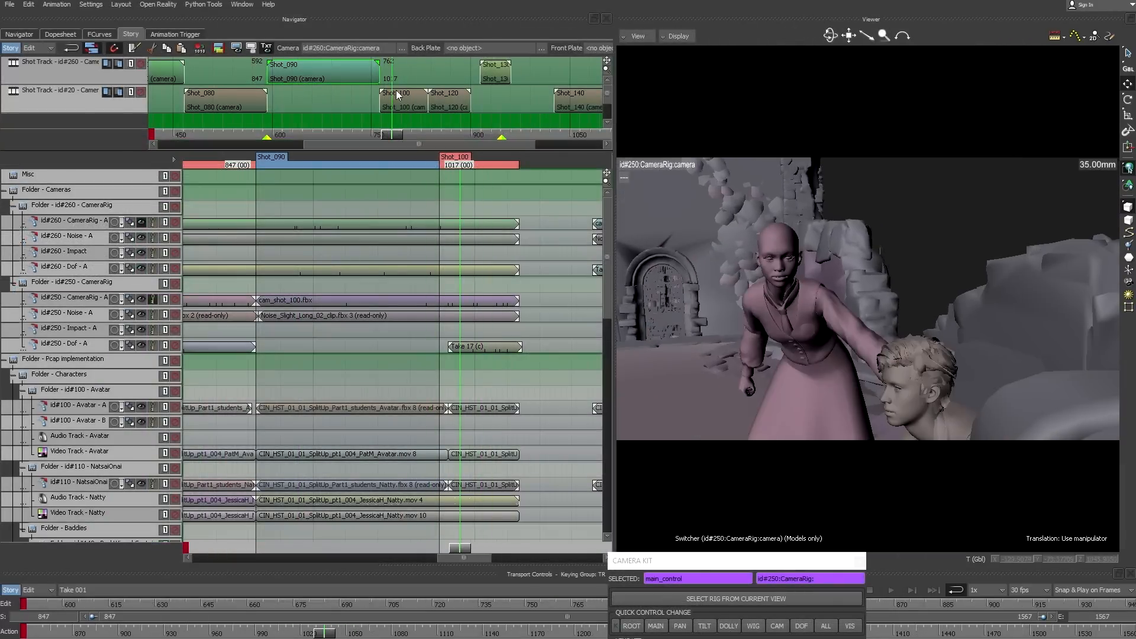
# Try swapping the order of Shot_100 and Shot_120 on the id#250 shot track after Shot_090.
pyautogui.click(396, 90)
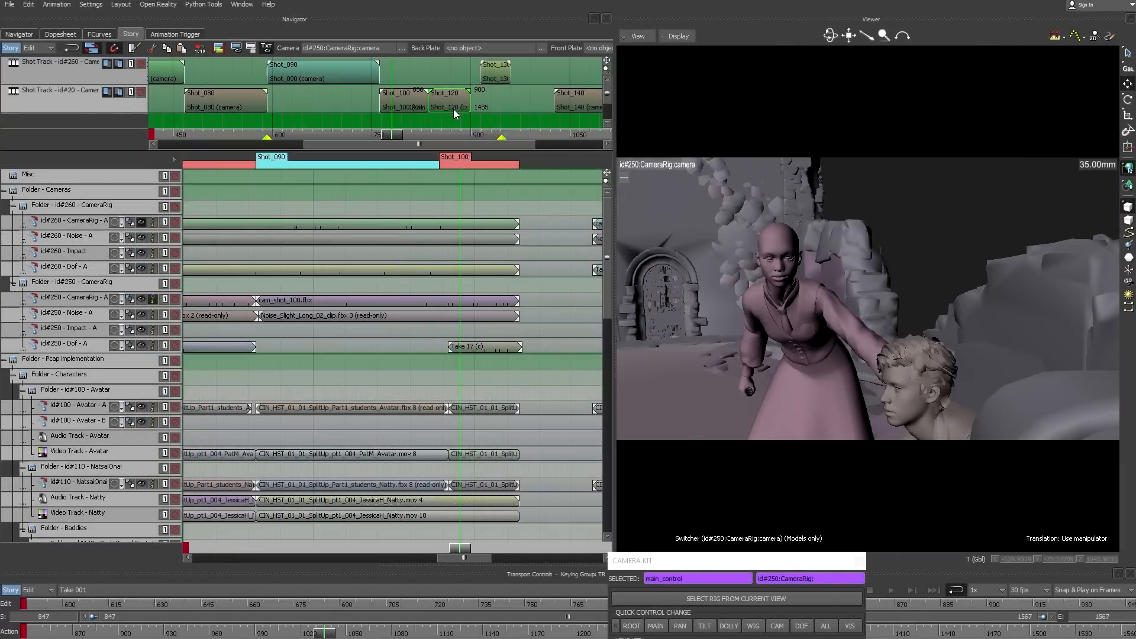
pyautogui.moveTo(403, 105); pyautogui.dragTo(509, 100)
pyautogui.moveTo(402, 104); pyautogui.dragTo(397, 104)
pyautogui.moveTo(494, 103); pyautogui.dragTo(427, 106)
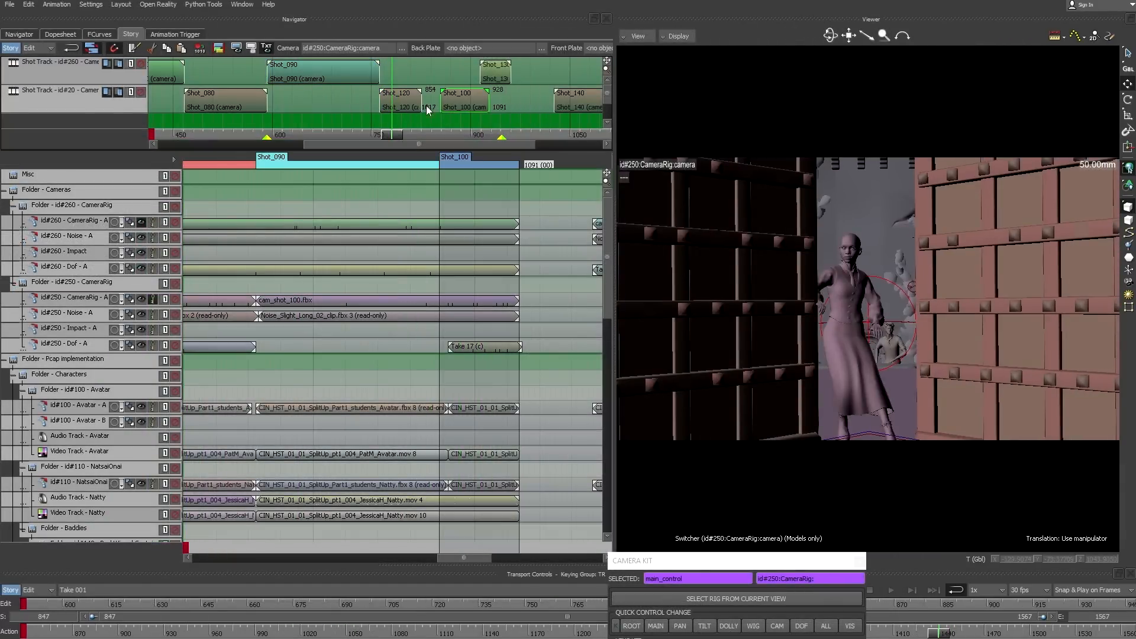
pyautogui.moveTo(372, 133); pyautogui.dragTo(424, 117)
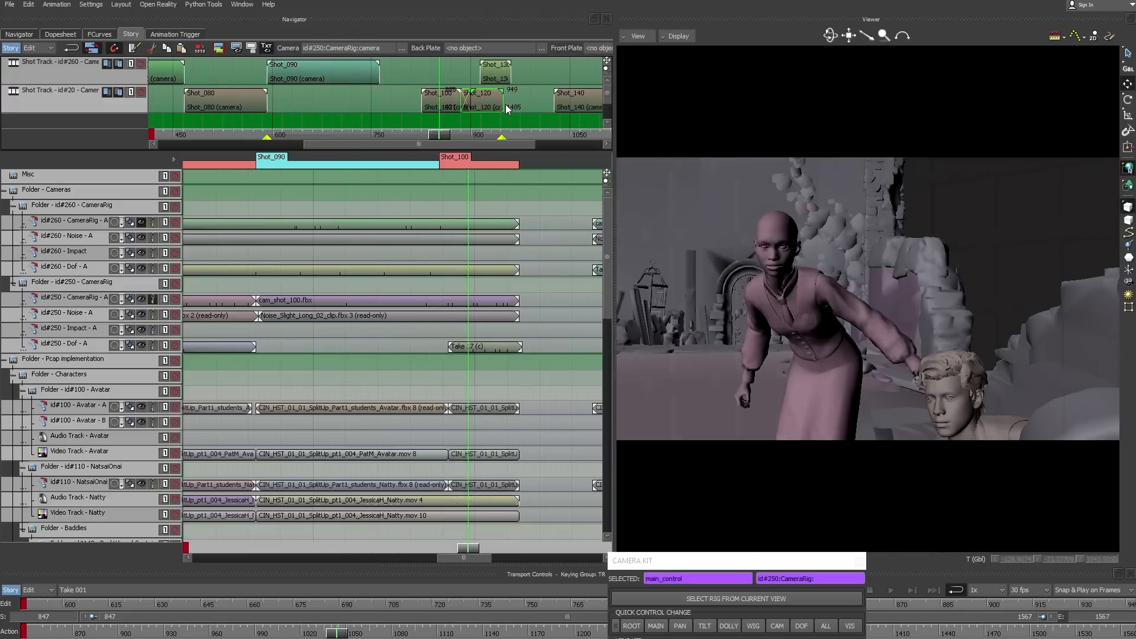
# Open a gap between Shot_100 and Shot_120 and fill it with a new id#260 camera shot spanning edit frames 836 to 914.
pyautogui.moveTo(505, 104); pyautogui.dragTo(393, 104)
pyautogui.moveTo(496, 103)
pyautogui.mouseDown()
pyautogui.moveTo(425, 107)
pyautogui.moveTo(403, 133)
pyautogui.moveTo(506, 102)
pyautogui.moveTo(490, 111)
pyautogui.mouseUp()
pyautogui.hotkey('ctrl', 'w')
pyautogui.click(859, 273)
pyautogui.hotkey('ctrl', 'w')
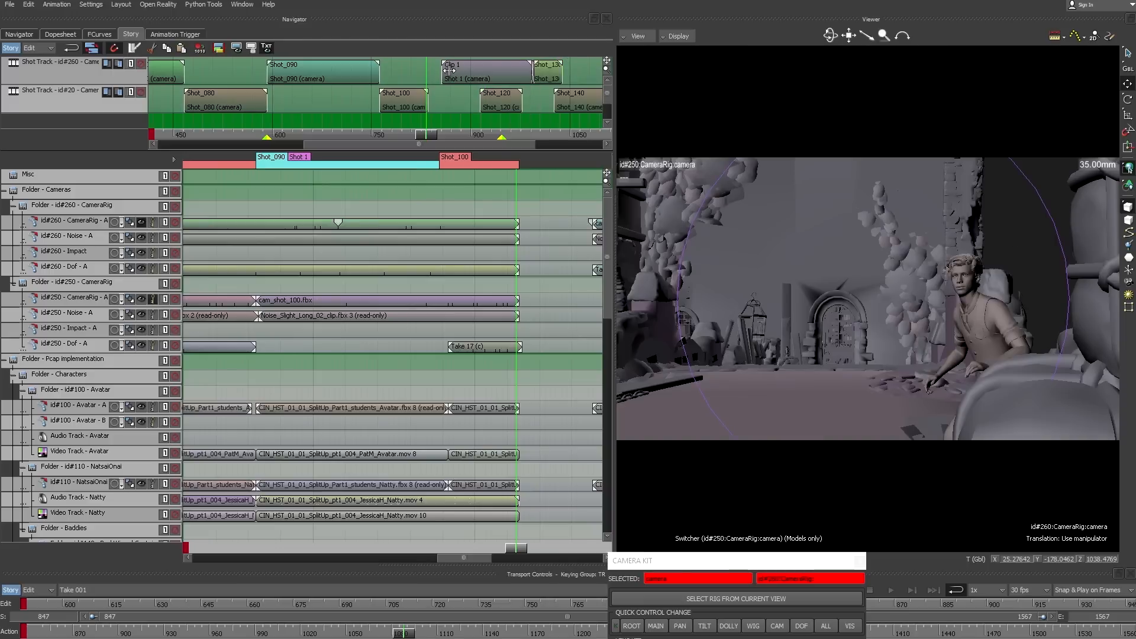
pyautogui.click(447, 74)
pyautogui.moveTo(516, 73); pyautogui.dragTo(479, 72)
pyautogui.click(450, 135)
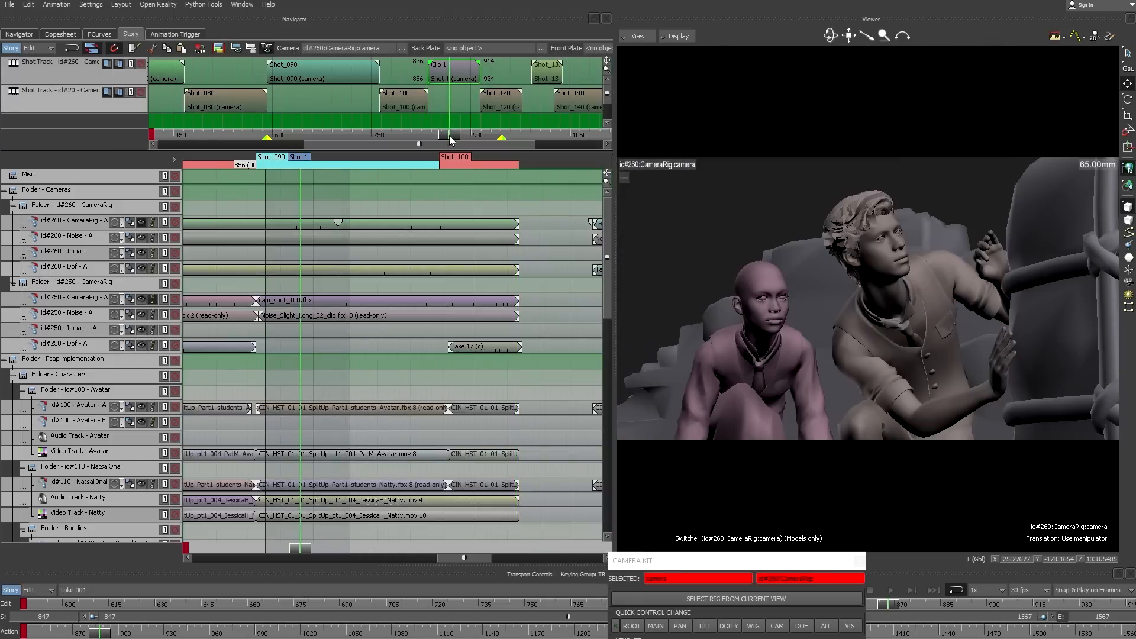
# Move Shot 1 in the action timeline onto the cam_shot_110 camera and character clips, and check the cut into Shot_120.
pyautogui.moveTo(299, 160); pyautogui.dragTo(561, 188)
pyautogui.keyDown('shift'); pyautogui.moveTo(431, 442); pyautogui.dragTo(190, 438); pyautogui.keyUp('shift')
pyautogui.moveTo(333, 166); pyautogui.dragTo(410, 168)
pyautogui.click(498, 101)
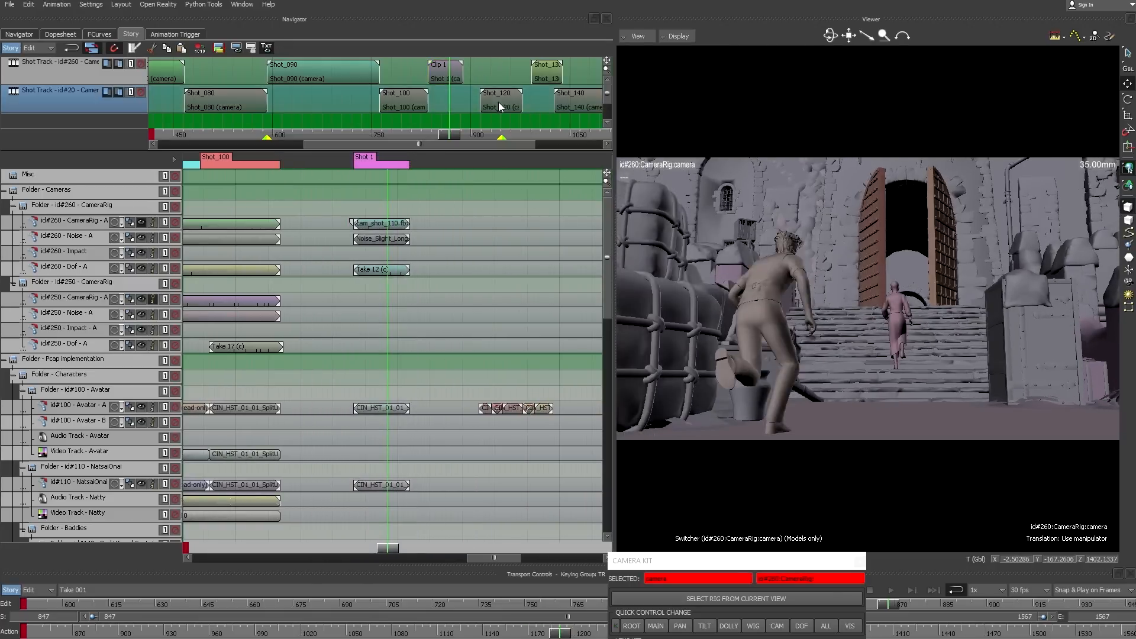
pyautogui.moveTo(559, 98); pyautogui.dragTo(560, 98)
pyautogui.moveTo(458, 138); pyautogui.dragTo(484, 147)
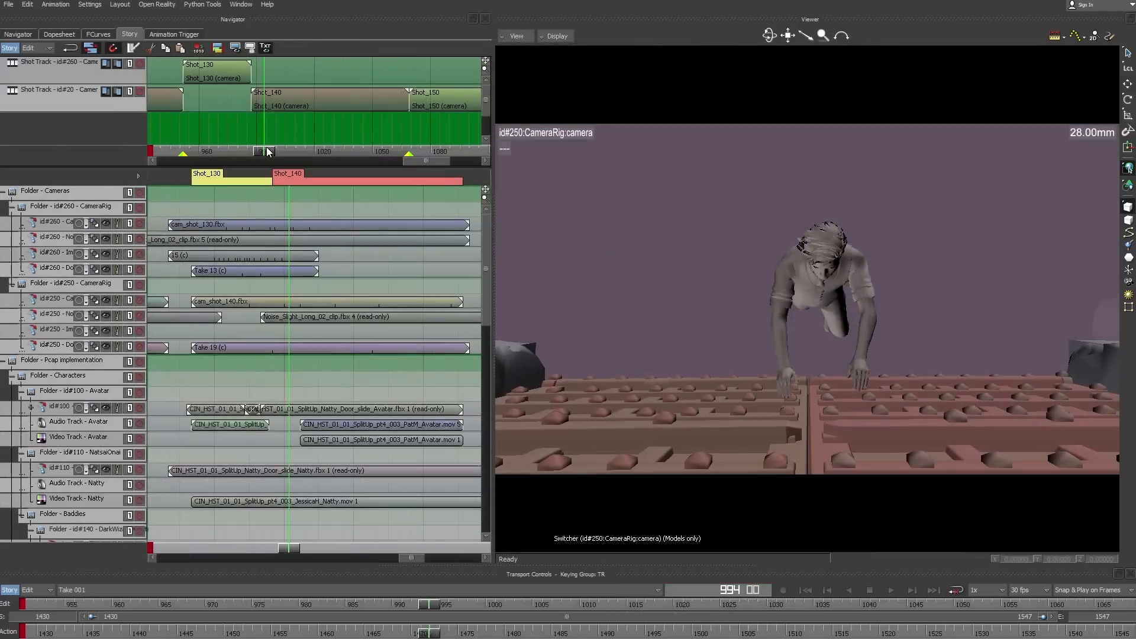
# Extend the end of Shot_130, slide Shot_140 to follow it, and play back the cut.
pyautogui.moveTo(266, 147)
pyautogui.mouseDown()
pyautogui.moveTo(232, 151)
pyautogui.moveTo(264, 151)
pyautogui.mouseUp()
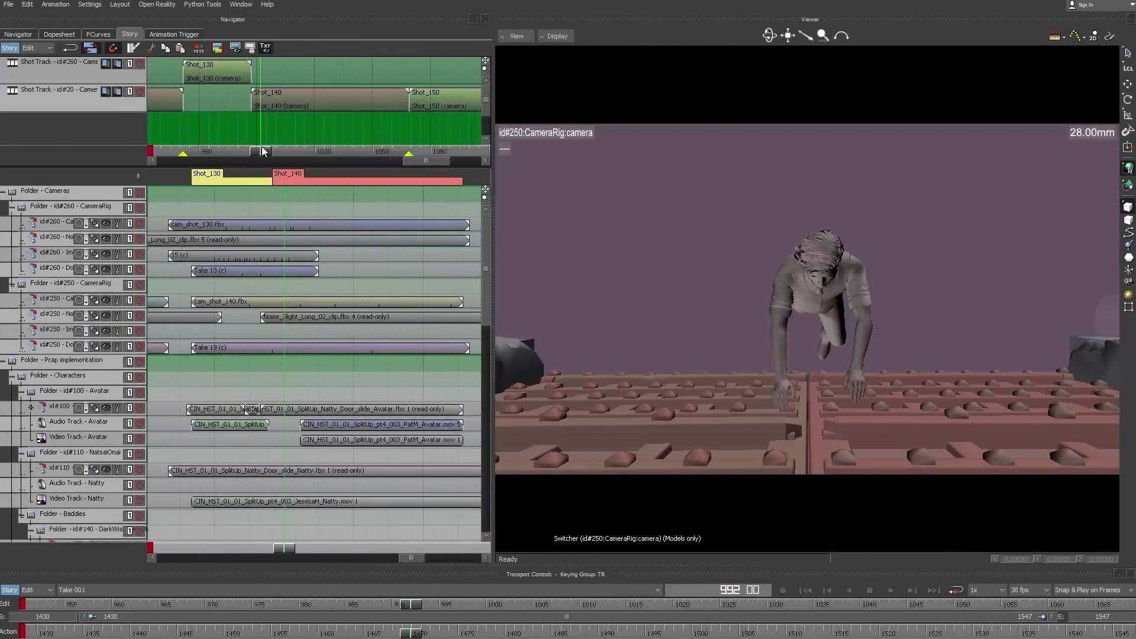
pyautogui.click(249, 73)
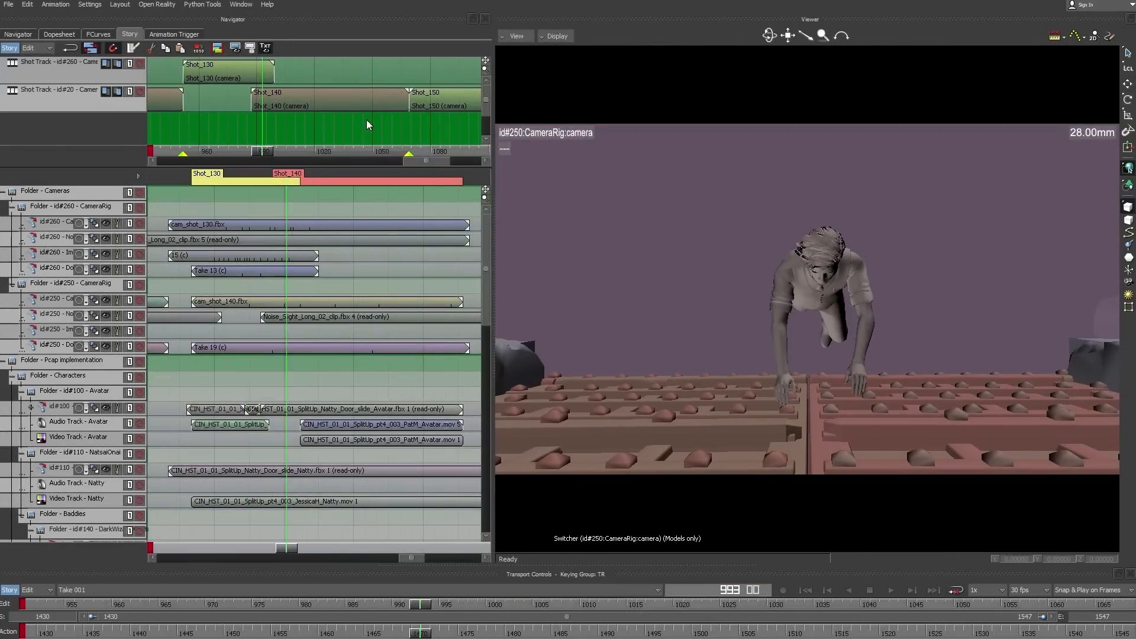
pyautogui.moveTo(287, 101); pyautogui.dragTo(312, 103)
pyautogui.moveTo(267, 150); pyautogui.dragTo(187, 150)
pyautogui.press('space')
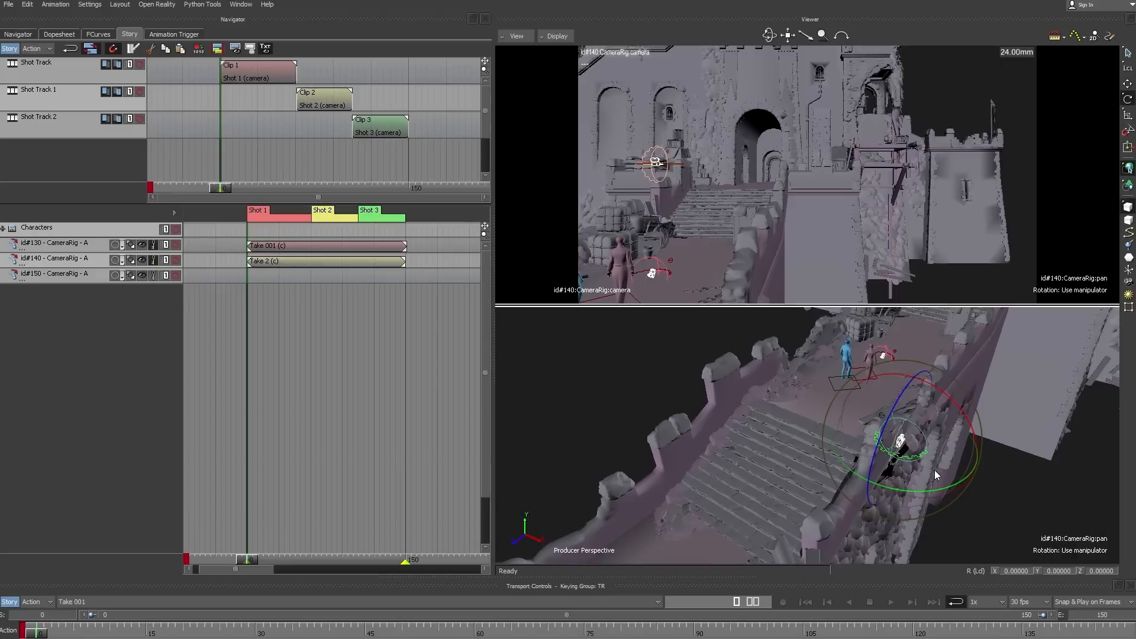
# Rotate the pan and tilt of the id#140 camera to frame the two characters below the castle, and key it at frame 0.
pyautogui.moveTo(935, 470); pyautogui.dragTo(916, 408)
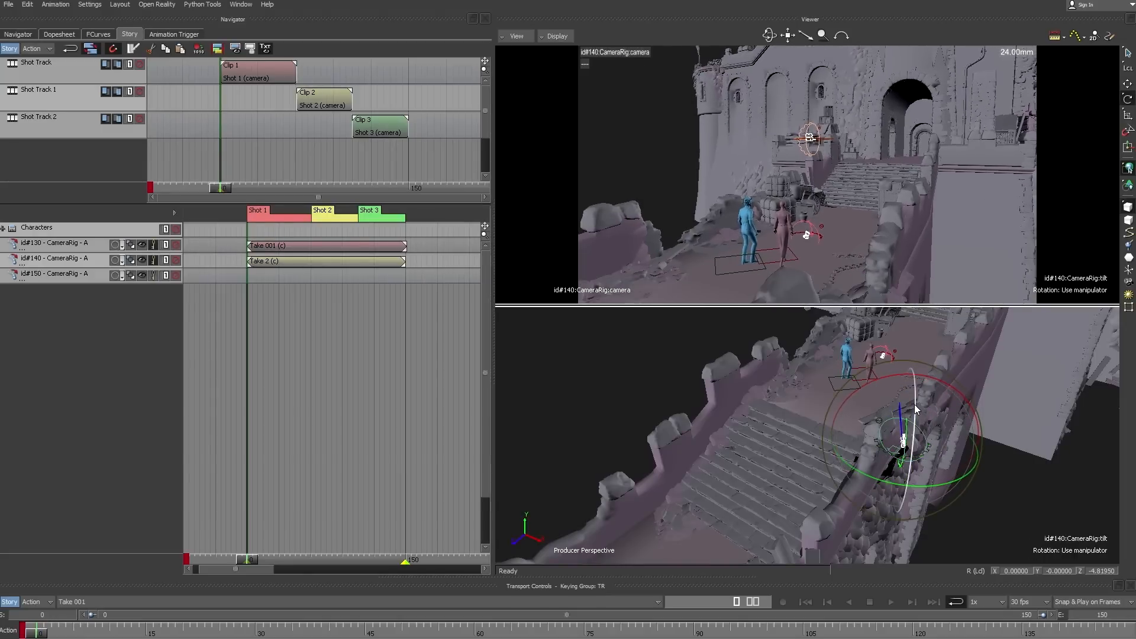
pyautogui.moveTo(914, 399); pyautogui.dragTo(915, 432)
pyautogui.click(924, 454)
pyautogui.moveTo(946, 487); pyautogui.dragTo(904, 500)
pyautogui.press('k')
# Re-aim the id#140 camera's pan and tilt at frame 150, and scrub back to frame 0 to check the move.
pyautogui.moveTo(1129, 633); pyautogui.dragTo(36, 633)
pyautogui.keyDown('ctrl'); pyautogui.keyDown('shift'); pyautogui.moveTo(822, 435); pyautogui.dragTo(699, 510); pyautogui.keyUp('shift'); pyautogui.keyUp('ctrl')
pyautogui.click(1129, 633)
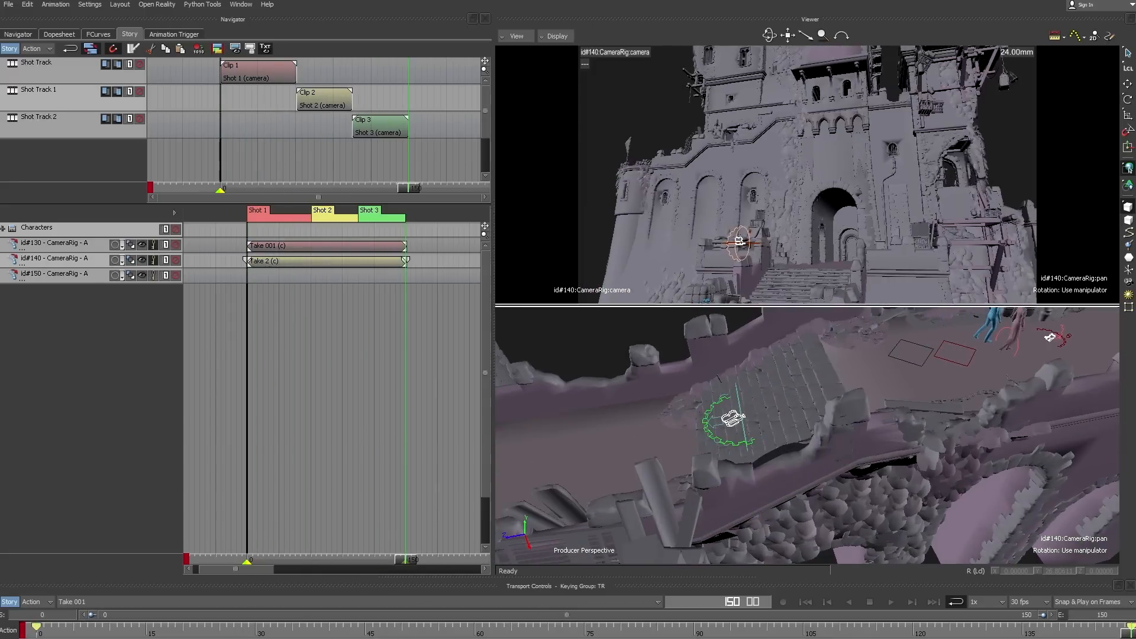
pyautogui.moveTo(750, 357); pyautogui.dragTo(754, 354)
pyautogui.click(752, 442)
pyautogui.moveTo(762, 468); pyautogui.dragTo(772, 464)
pyautogui.moveTo(1129, 634); pyautogui.dragTo(37, 633)
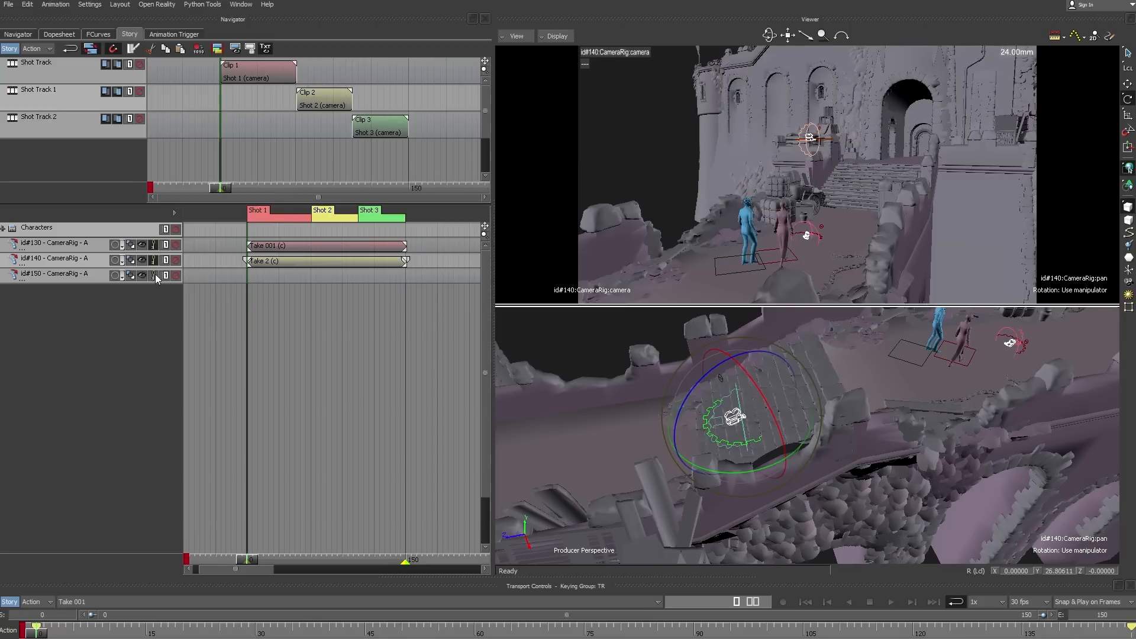
# Insert a take clip on the id#150 CameraRig track.
pyautogui.rightClick(275, 276)
pyautogui.click(337, 319)
pyautogui.click(266, 330)
# Move and rotate the id#150 camera rig into a side close-up of the two characters.
pyautogui.press('pagedown')
pyautogui.keyDown('ctrl'); pyautogui.keyDown('shift'); pyautogui.moveTo(888, 414); pyautogui.dragTo(886, 391); pyautogui.keyUp('shift'); pyautogui.keyUp('ctrl')
pyautogui.click(921, 363)
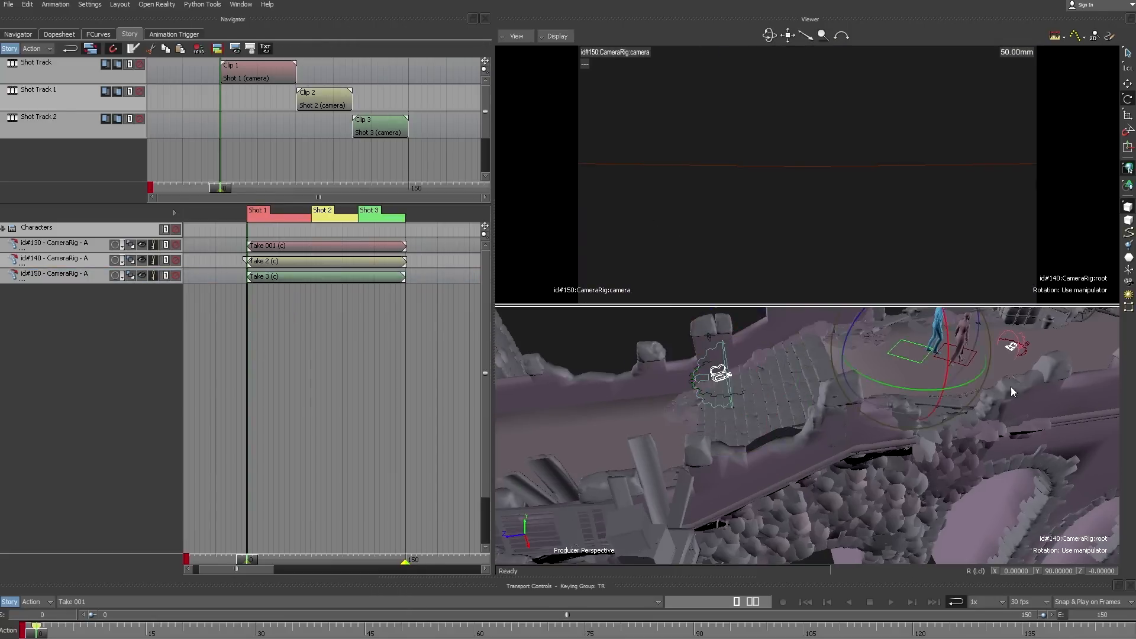
pyautogui.keyDown('shift'); pyautogui.moveTo(1101, 367); pyautogui.dragTo(947, 480); pyautogui.keyUp('shift')
pyautogui.moveTo(895, 409); pyautogui.dragTo(887, 503)
pyautogui.press('t')
pyautogui.moveTo(858, 418); pyautogui.dragTo(921, 368)
pyautogui.keyDown('ctrl'); pyautogui.keyDown('shift'); pyautogui.moveTo(889, 427); pyautogui.dragTo(844, 435); pyautogui.keyUp('shift'); pyautogui.keyUp('ctrl')
pyautogui.moveTo(861, 498); pyautogui.dragTo(903, 475)
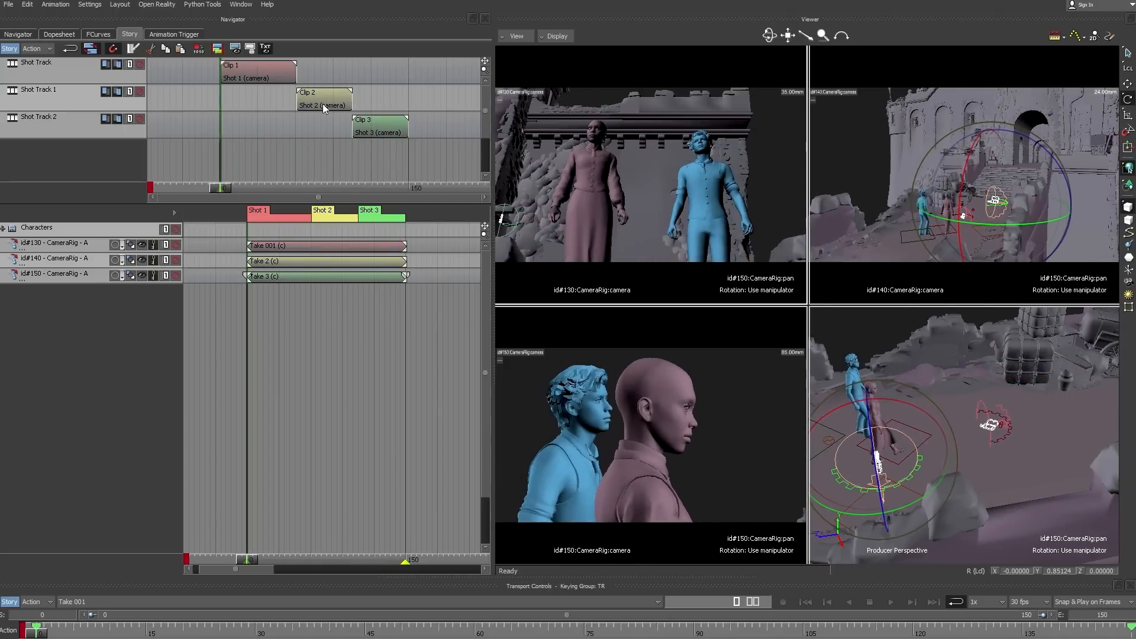
# Switch the Story to Edit mode, add an id#130 camera shot after Clip 3, and slide Shots 3 and 4 earlier in the action.
pyautogui.click(30, 69)
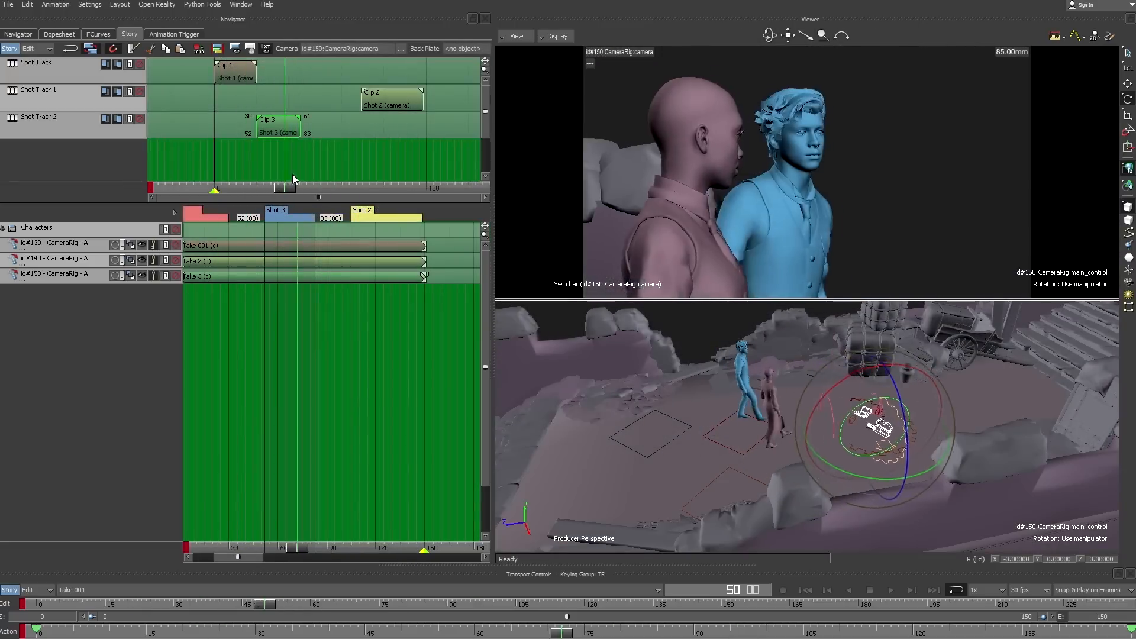
pyautogui.keyDown('ctrl'); pyautogui.moveTo(341, 94); pyautogui.dragTo(296, 158); pyautogui.keyUp('ctrl')
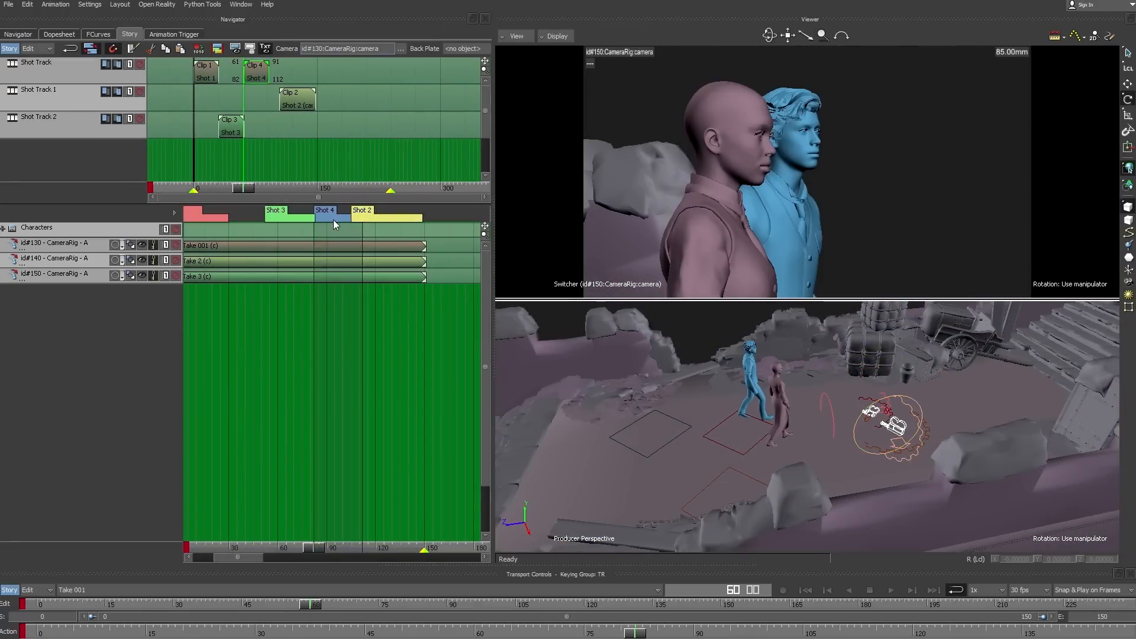
pyautogui.moveTo(265, 217); pyautogui.dragTo(255, 218)
pyautogui.click(324, 213)
pyautogui.moveTo(257, 142); pyautogui.dragTo(222, 166)
pyautogui.keyDown('shift'); pyautogui.moveTo(299, 157); pyautogui.dragTo(382, 153); pyautogui.keyUp('shift')
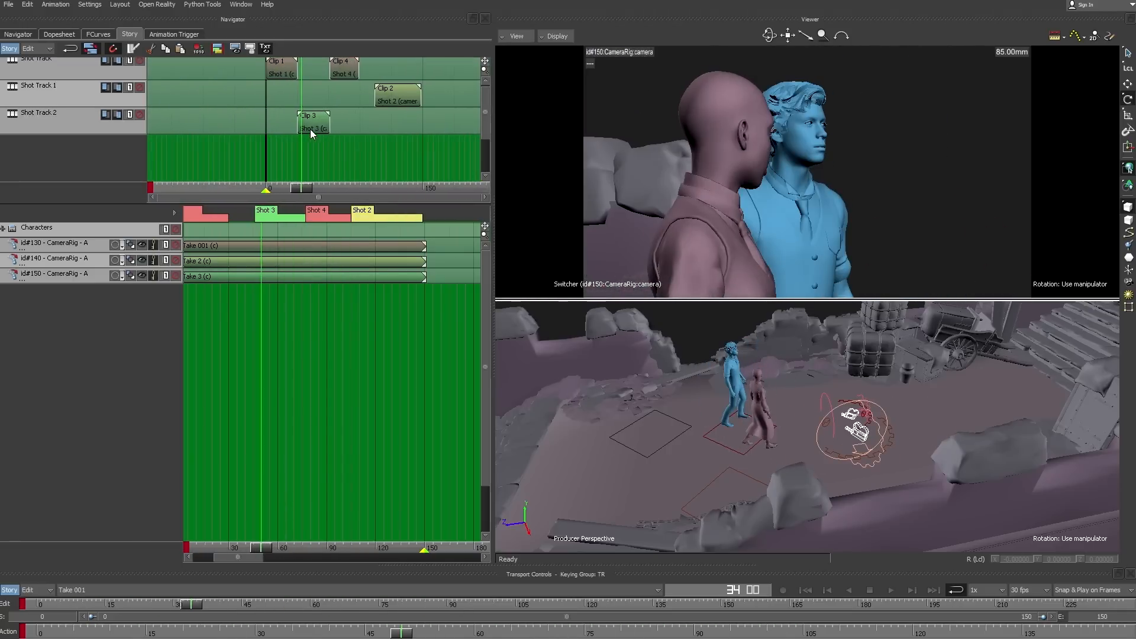
# Reorder the edit so Clip 3 starts at frame 0 with Clip 1 directly after it, deleting Shot 4.
pyautogui.moveTo(311, 133); pyautogui.dragTo(272, 127)
pyautogui.keyDown('shift'); pyautogui.moveTo(261, 246); pyautogui.dragTo(325, 215); pyautogui.keyUp('shift')
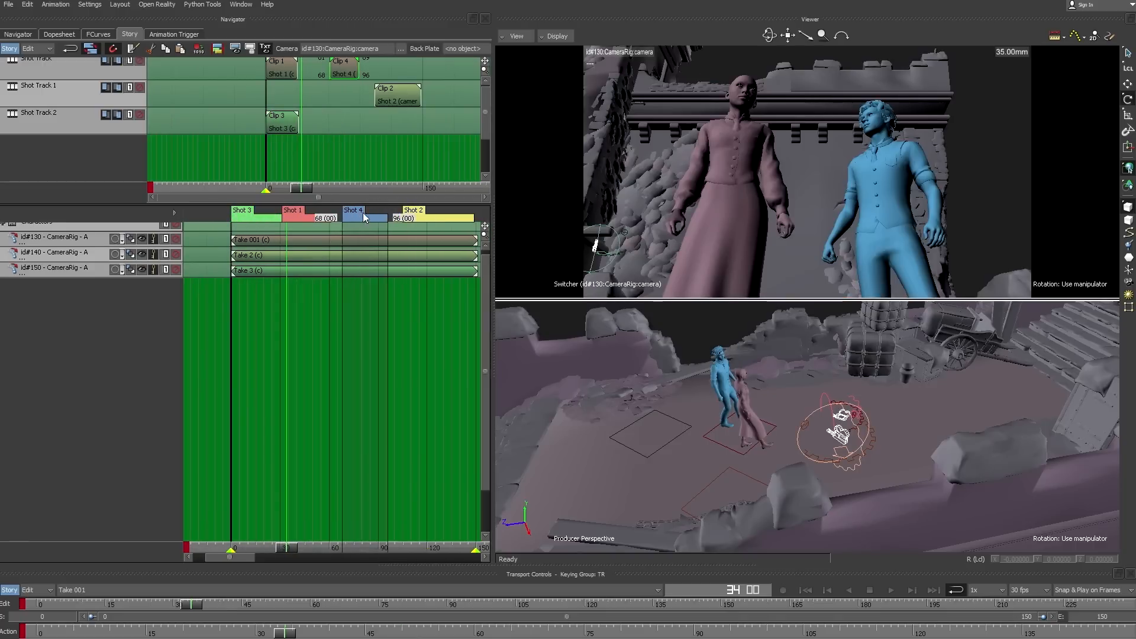
pyautogui.press('Delete')
pyautogui.moveTo(282, 72); pyautogui.dragTo(315, 73)
pyautogui.click(285, 125)
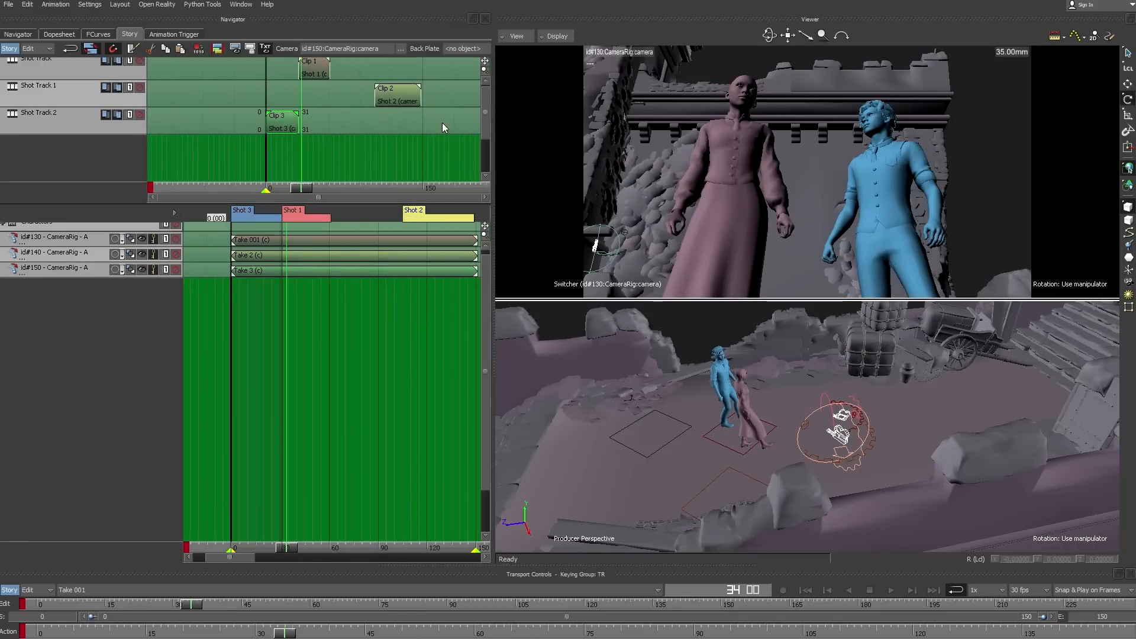
# Paste a copy of Clip 3 after Clip 1, adjust its action timing, and slide Clip 2 up to follow it.
pyautogui.hotkey('ctrl', 'v')
pyautogui.moveTo(323, 125); pyautogui.dragTo(352, 125)
pyautogui.moveTo(362, 211); pyautogui.dragTo(374, 212)
pyautogui.moveTo(305, 186); pyautogui.dragTo(393, 172)
pyautogui.moveTo(400, 91); pyautogui.dragTo(388, 95)
pyautogui.click(416, 74)
pyautogui.scroll(3, 352, 135)
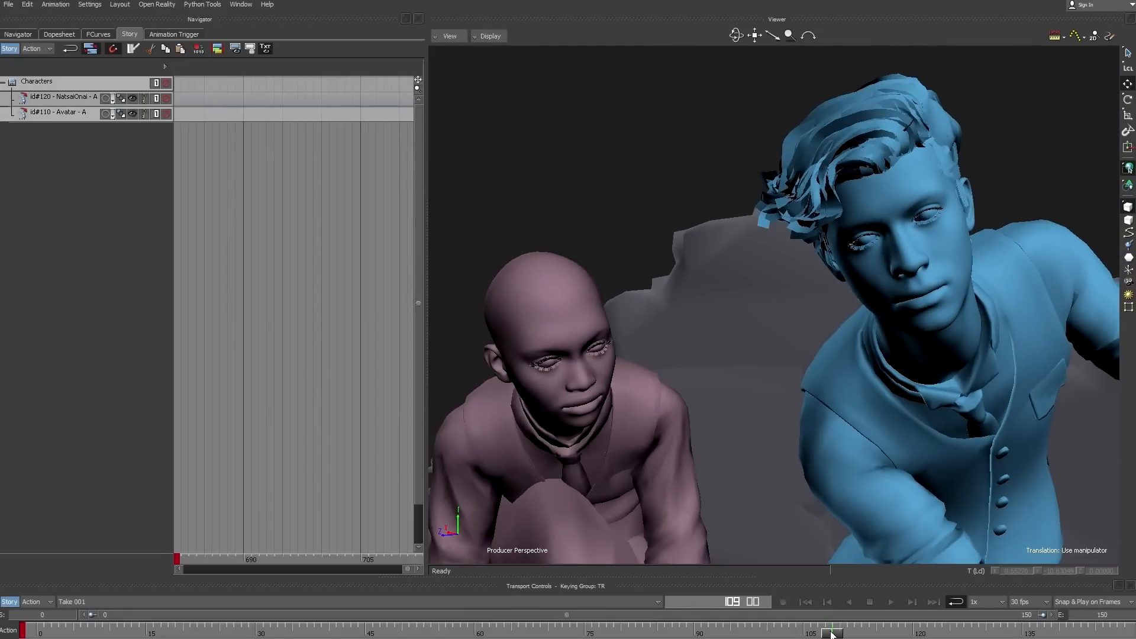
# Import the Natty and Avatar face cam videos with the Face Asset Helper and move their clips back to the character clips.
pyautogui.moveTo(581, 170); pyautogui.dragTo(359, 265)
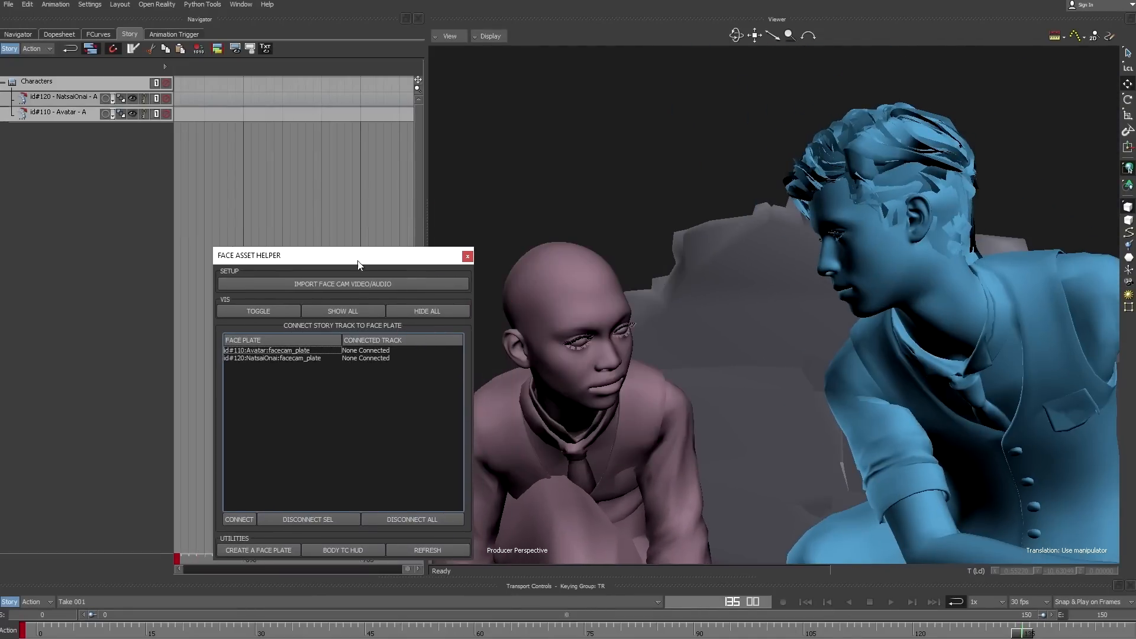
pyautogui.click(389, 285)
pyautogui.press('Return')
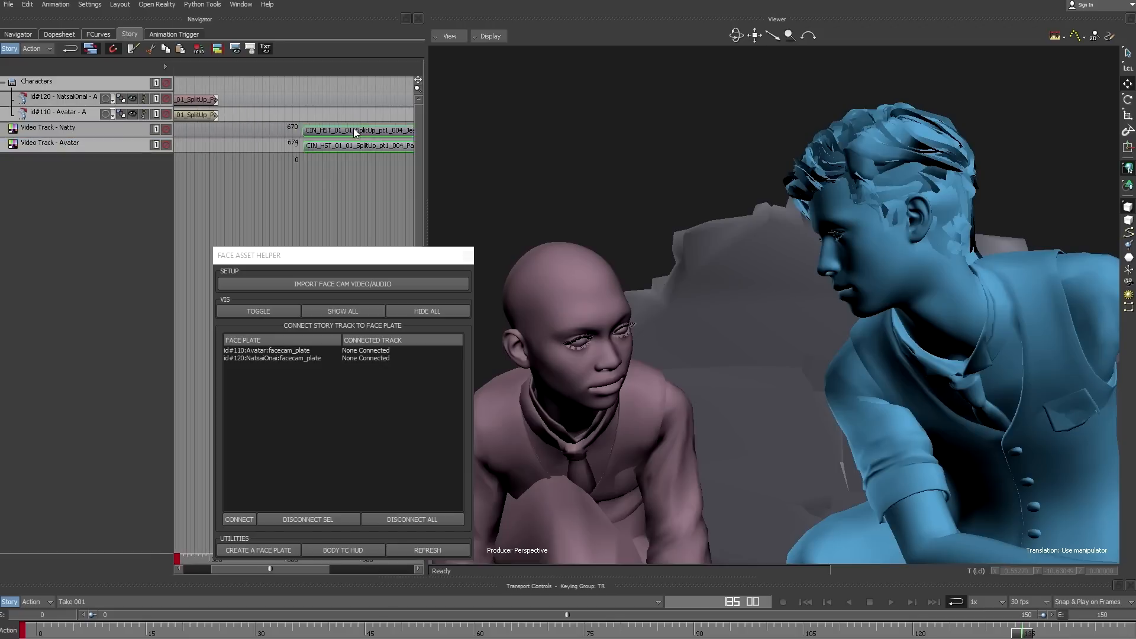
pyautogui.moveTo(353, 128); pyautogui.dragTo(181, 129)
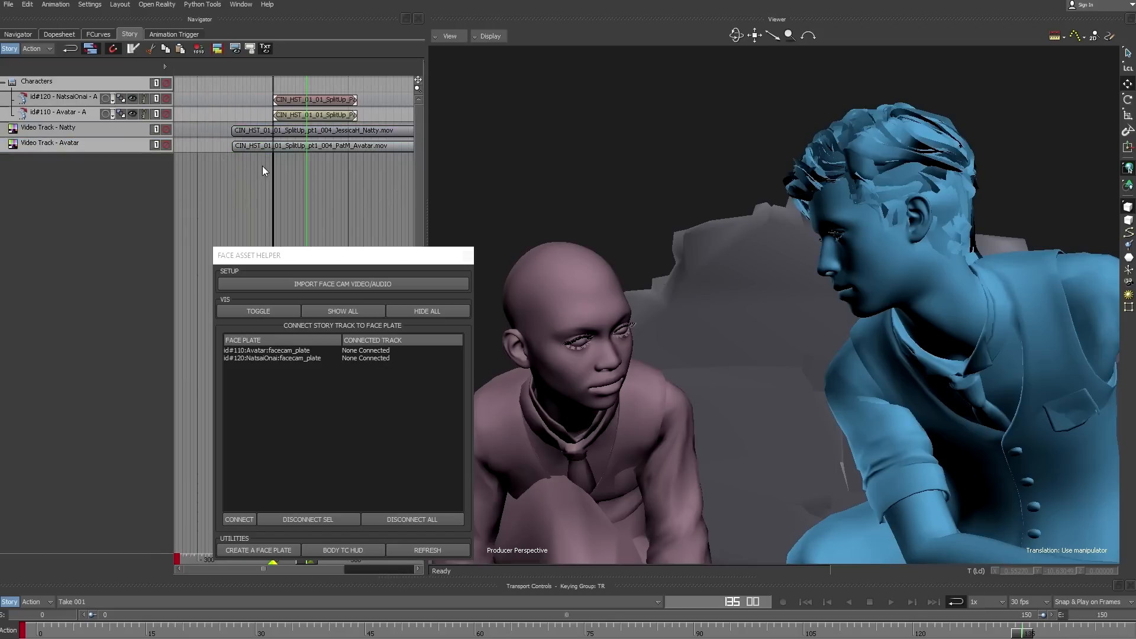
# Show all face plates and connect the Avatar and NatsaiOnai plates to their matching video tracks.
pyautogui.click(356, 315)
pyautogui.moveTo(693, 293)
pyautogui.keyDown('ctrl'); pyautogui.keyDown('shift'); pyautogui.mouseDown()
pyautogui.moveTo(774, 289)
pyautogui.moveTo(701, 292)
pyautogui.mouseUp(); pyautogui.keyUp('shift'); pyautogui.keyUp('ctrl')
pyautogui.click(239, 519)
pyautogui.click(586, 388)
pyautogui.click(238, 520)
# Slide both face cam video clips along the timeline and scrub to preview them on the characters' faces.
pyautogui.moveTo(391, 137); pyautogui.dragTo(310, 157)
pyautogui.scroll(-2, 303, 168)
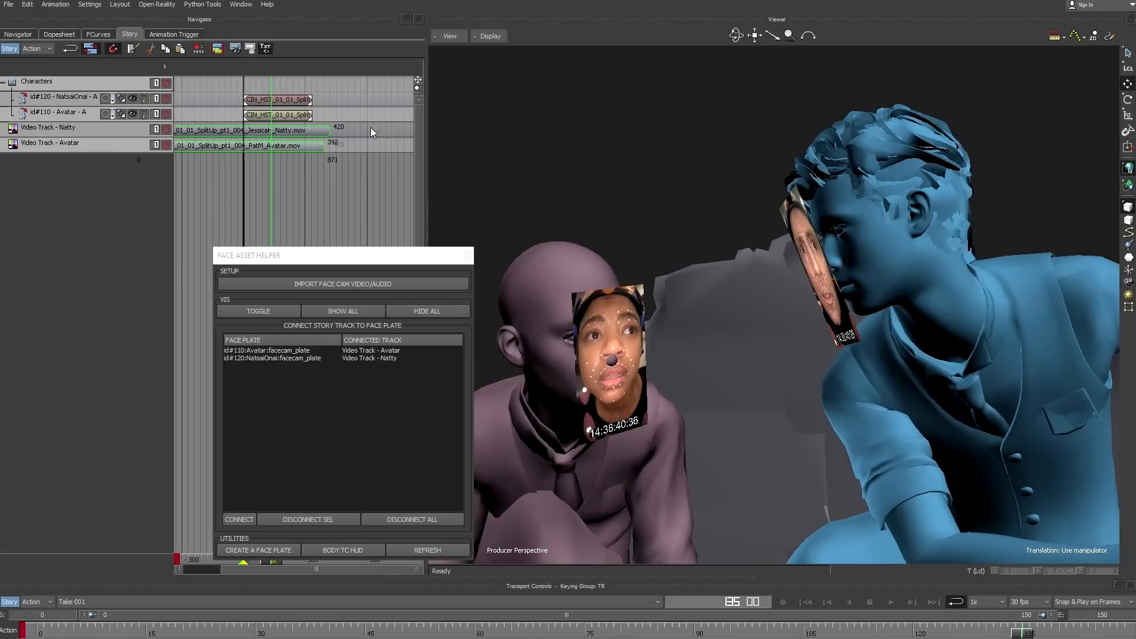
pyautogui.moveTo(375, 134); pyautogui.dragTo(379, 135)
pyautogui.keyDown('ctrl'); pyautogui.keyDown('shift'); pyautogui.moveTo(761, 455); pyautogui.dragTo(810, 503); pyautogui.keyUp('shift'); pyautogui.keyUp('ctrl')
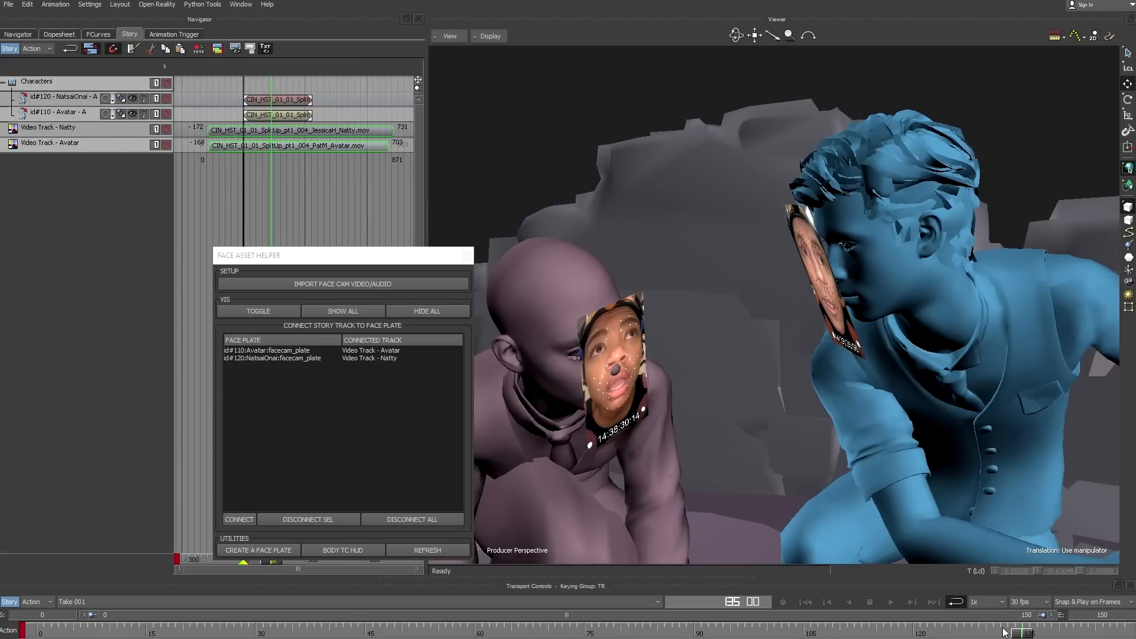
pyautogui.moveTo(1024, 636); pyautogui.dragTo(679, 635)
pyautogui.keyDown('ctrl'); pyautogui.keyDown('shift'); pyautogui.moveTo(722, 507); pyautogui.dragTo(753, 351); pyautogui.keyUp('shift'); pyautogui.keyUp('ctrl')
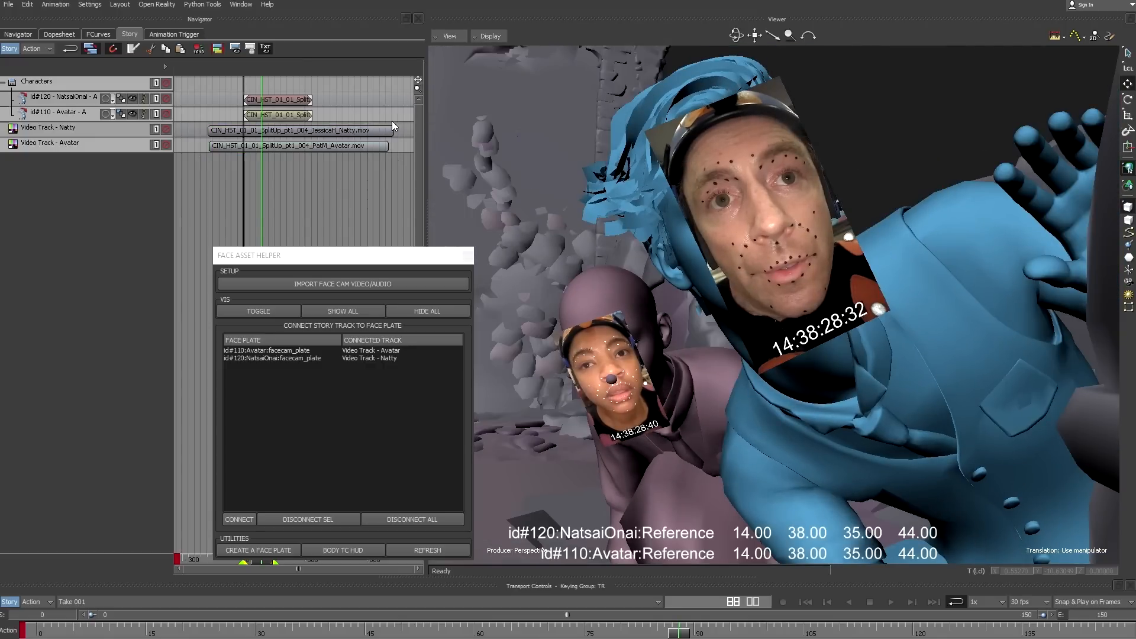
# Align both face cam video clips with the body timecode 14:38:35:44 and scrub the timeline to verify the sync.
pyautogui.moveTo(352, 140); pyautogui.dragTo(297, 132)
pyautogui.click(341, 147)
pyautogui.scroll(3, 346, 156)
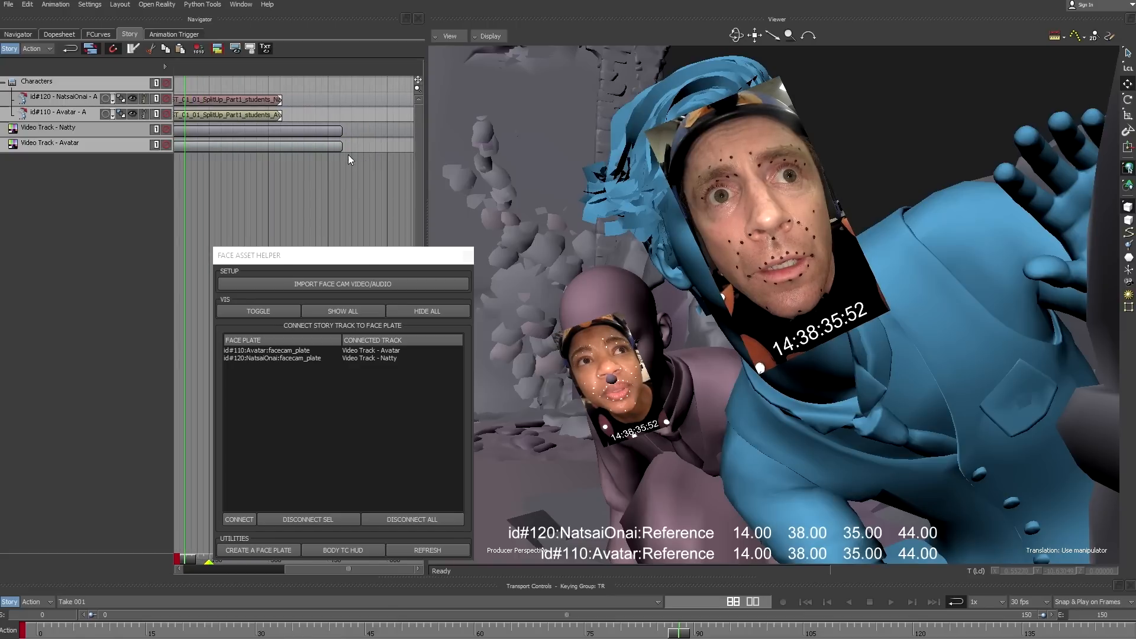
pyautogui.scroll(-3, 297, 196)
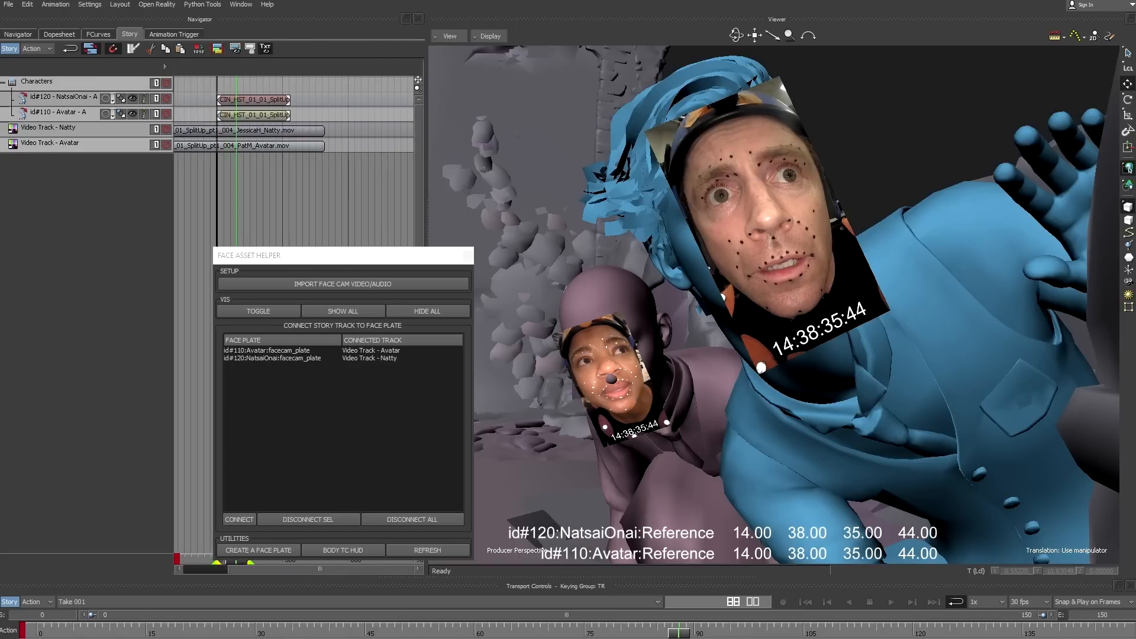
pyautogui.moveTo(680, 631); pyautogui.dragTo(905, 602)
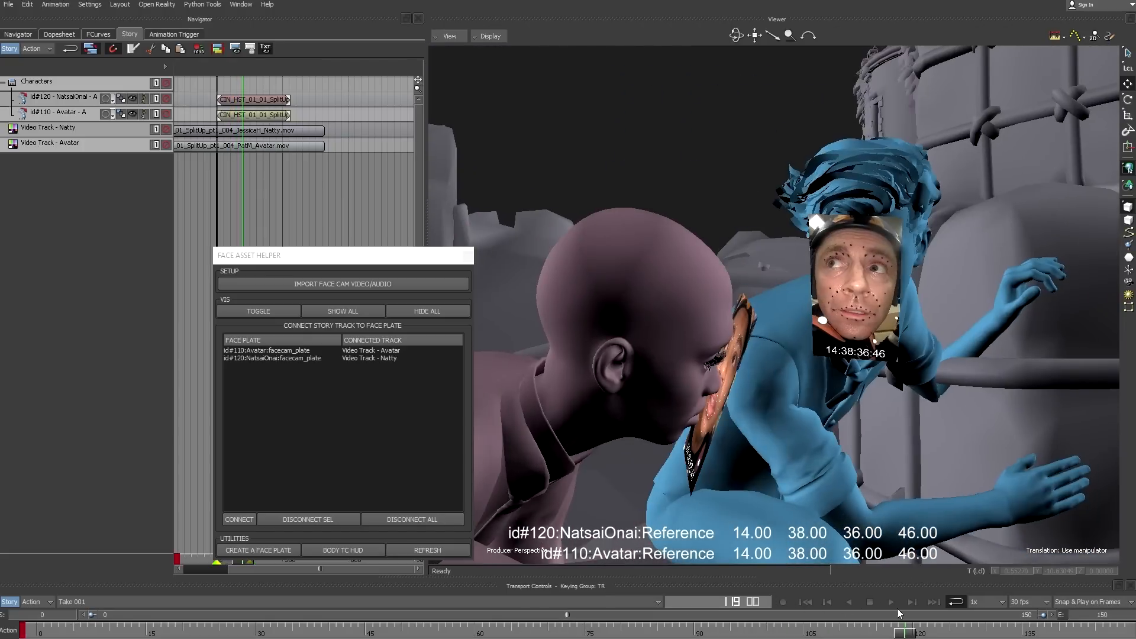
pyautogui.moveTo(908, 631); pyautogui.dragTo(558, 631)
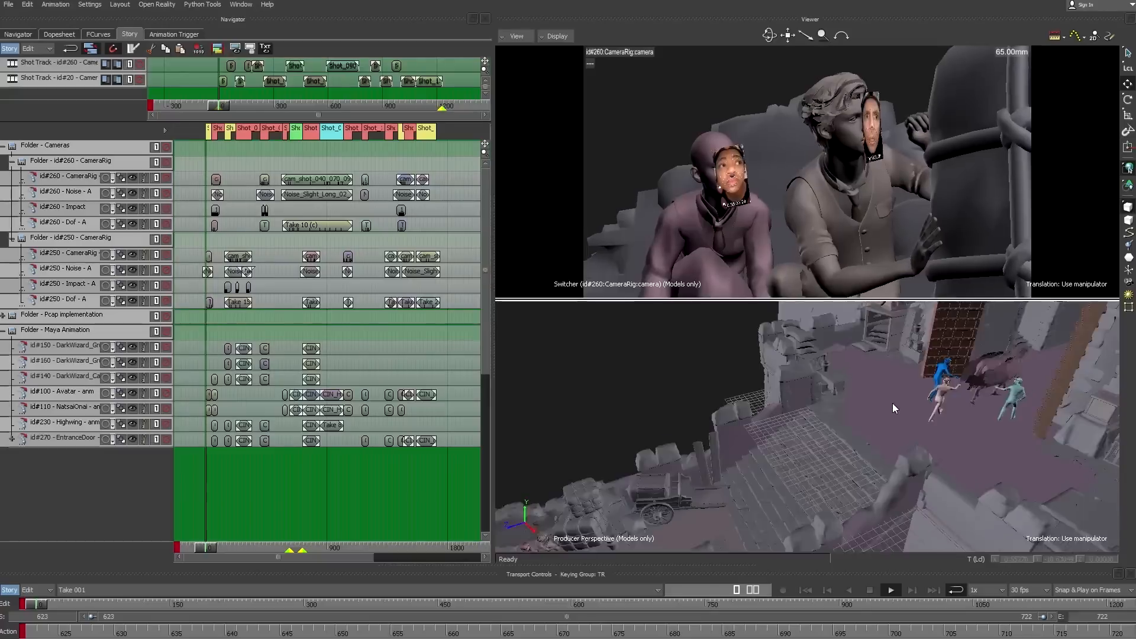
pyautogui.moveTo(892, 403); pyautogui.dragTo(818, 483)
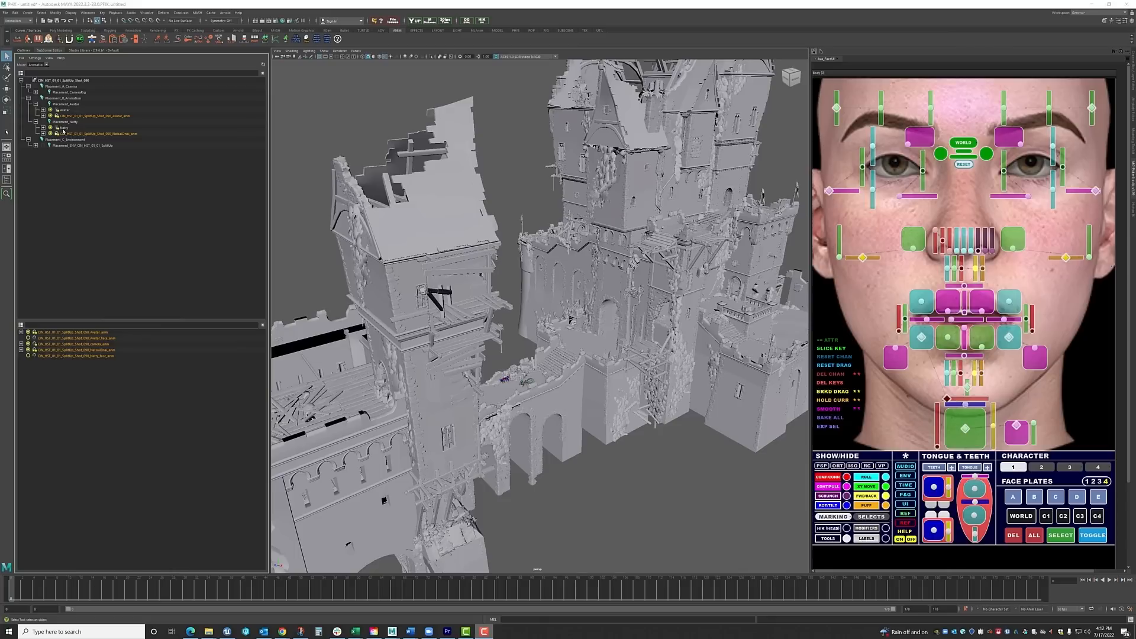
# In Maya, examine the Shot_090 scene hierarchy by selecting its camera, animation and environment placement groups.
pyautogui.click(62, 87)
pyautogui.click(63, 98)
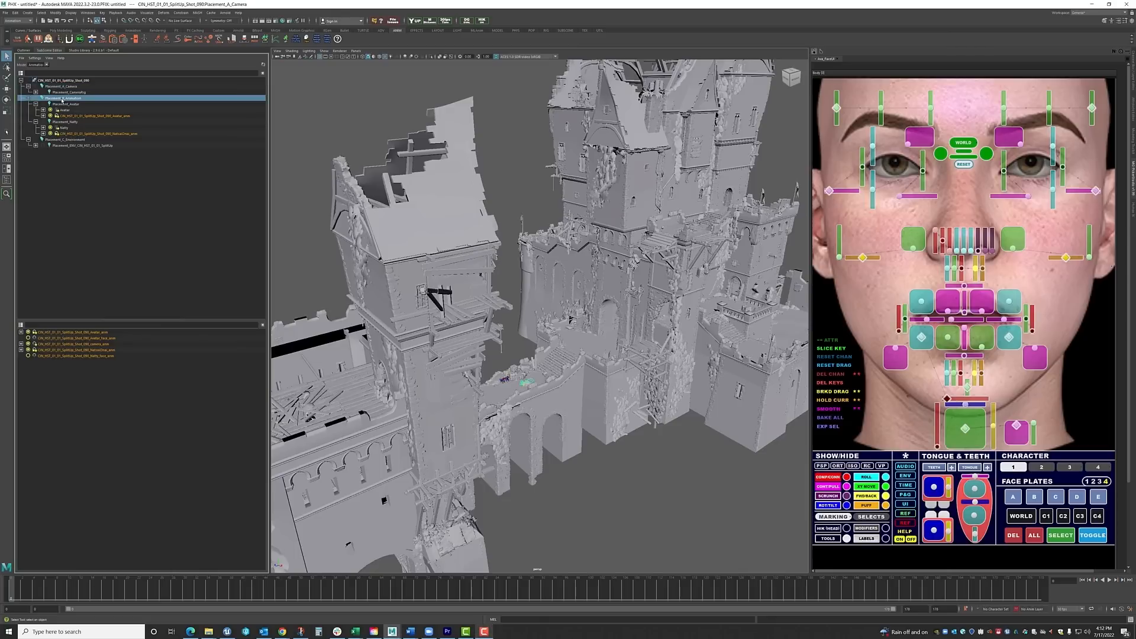
pyautogui.click(63, 140)
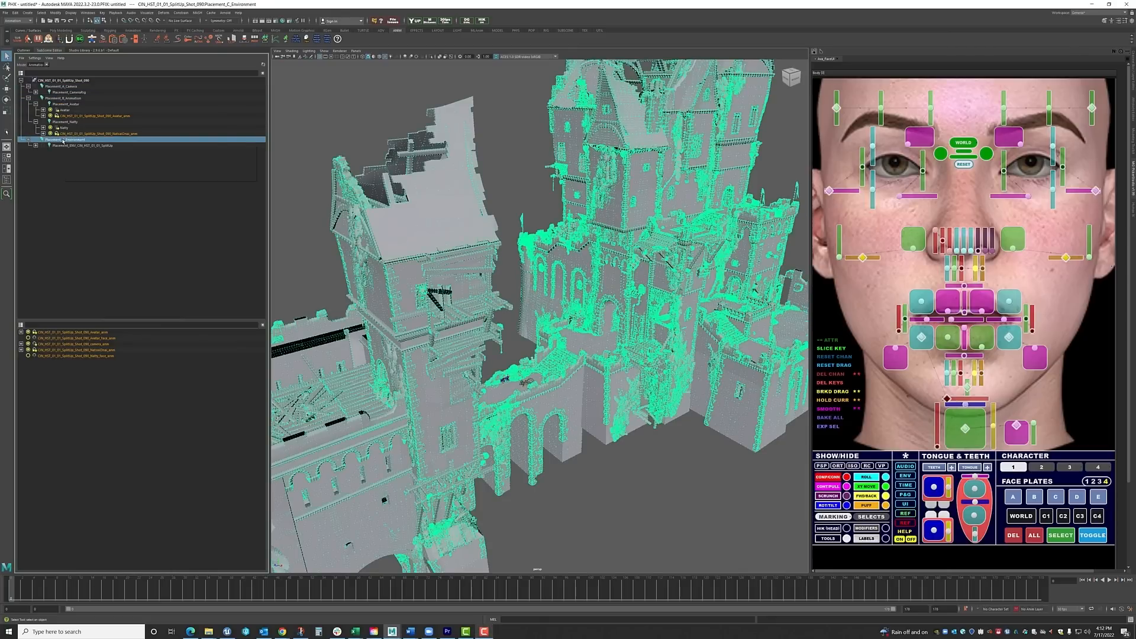
pyautogui.click(291, 159)
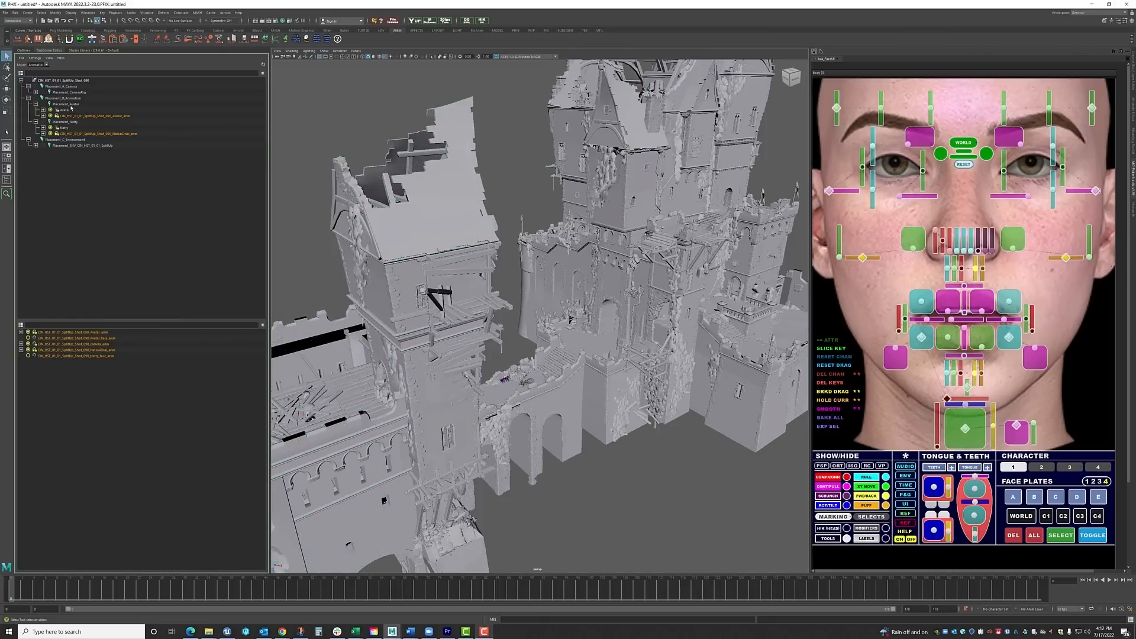
# Examine the options available for the Avatar rig and the Avatar face animation file in the Shot_090 scene.
pyautogui.click(64, 110)
pyautogui.rightClick(65, 111)
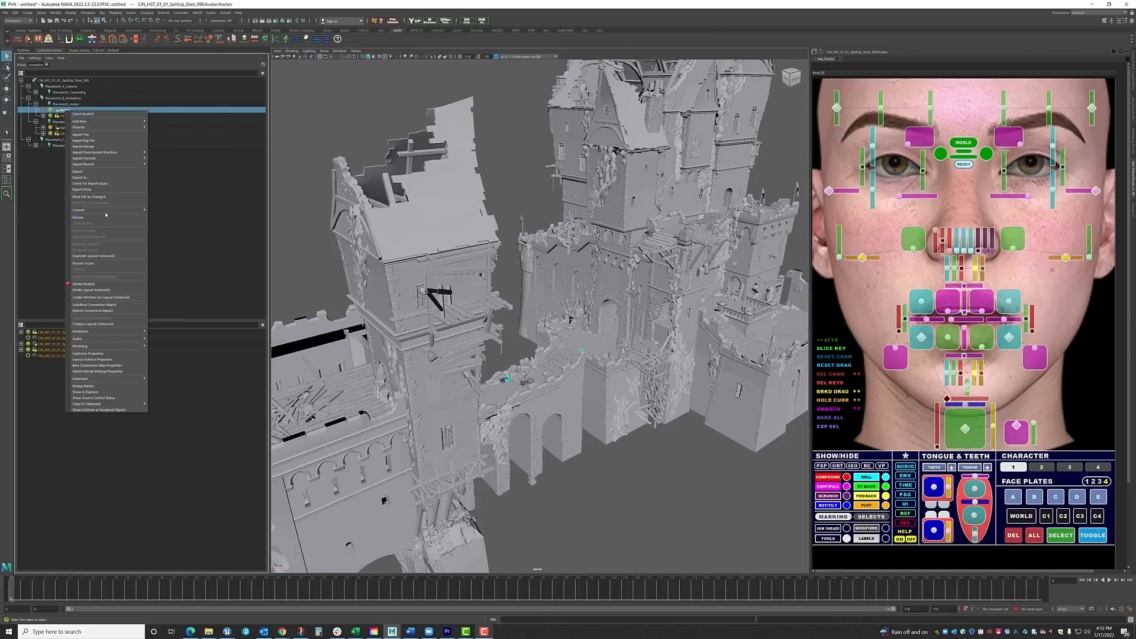
pyautogui.click(76, 218)
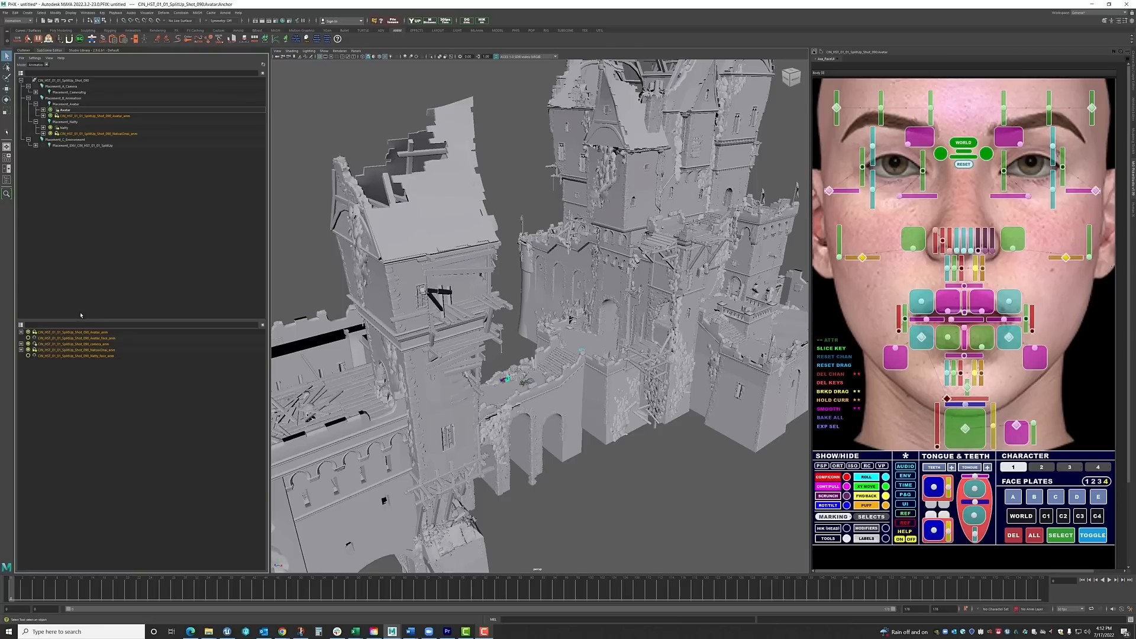
pyautogui.click(81, 339)
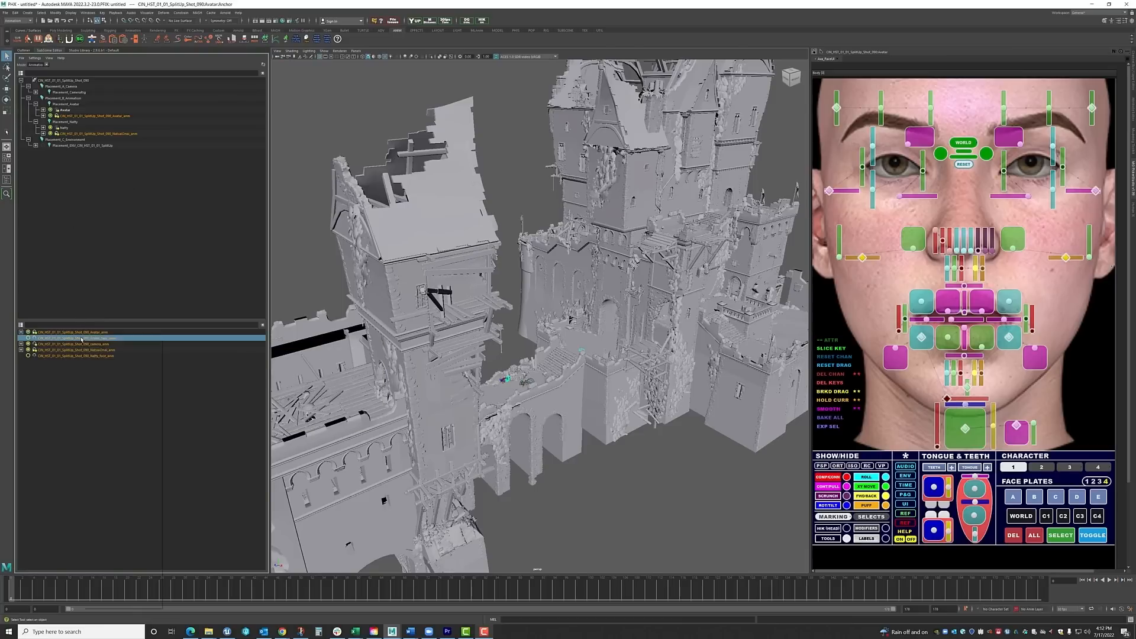
pyautogui.rightClick(82, 339)
pyautogui.click(99, 401)
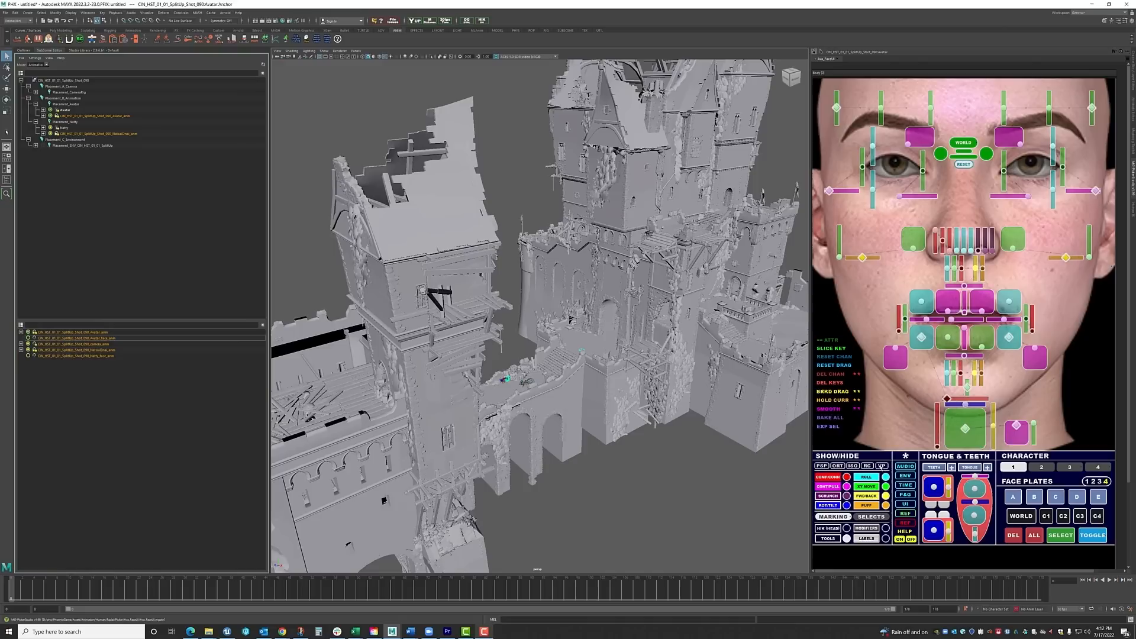
# Look through the shot's render camera with textured shading and highlight the Avatar and Natty face animation files.
pyautogui.click(868, 467)
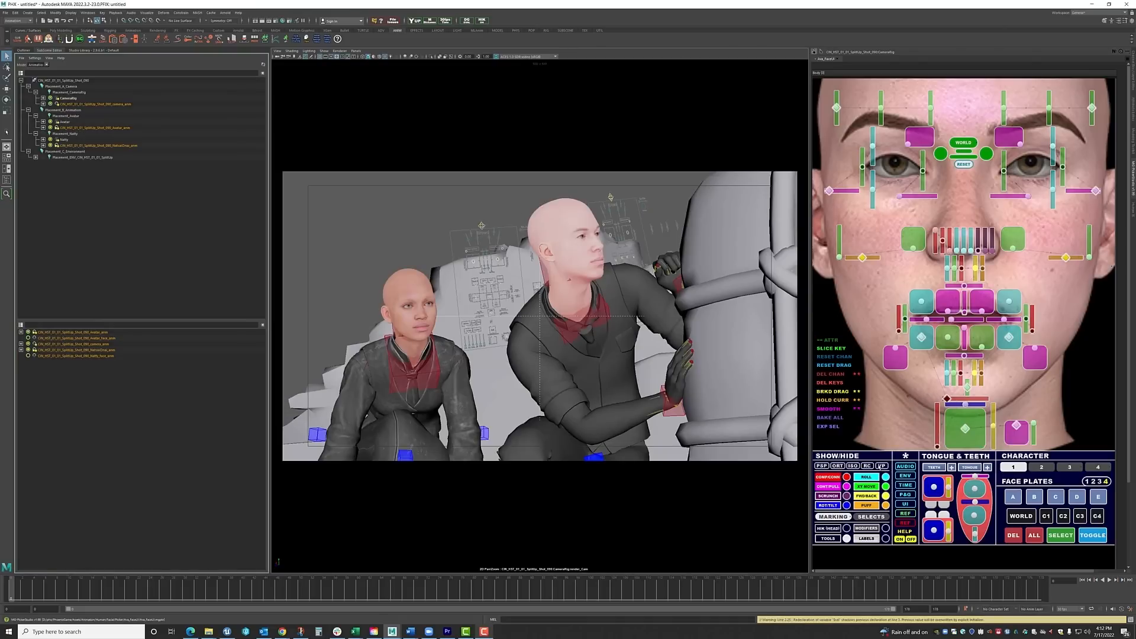
pyautogui.press('6')
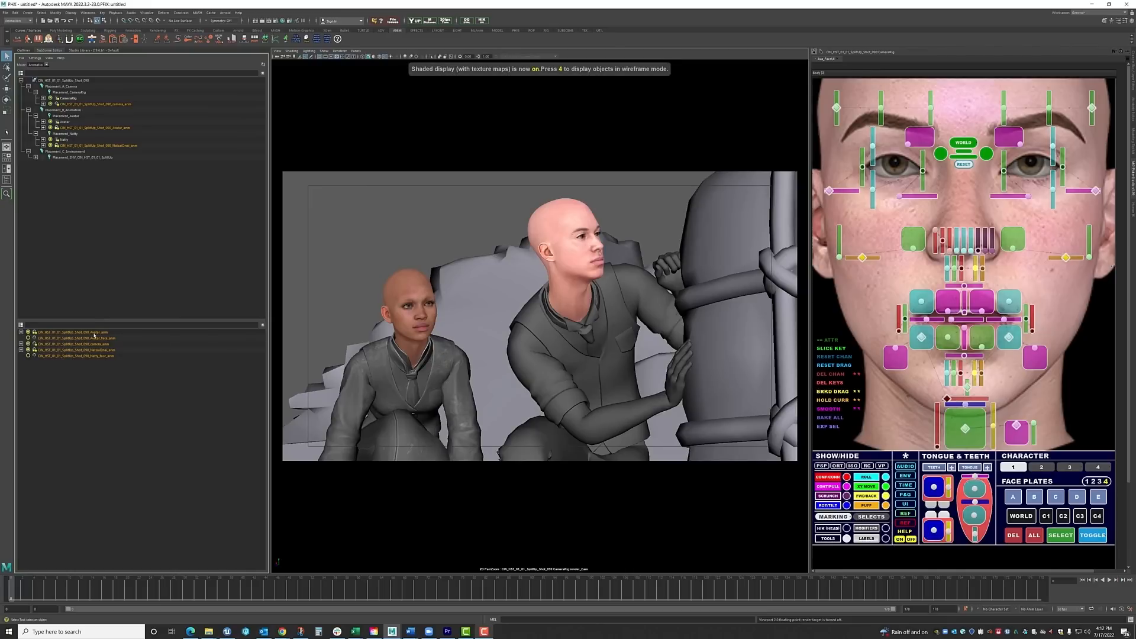
pyautogui.click(112, 339)
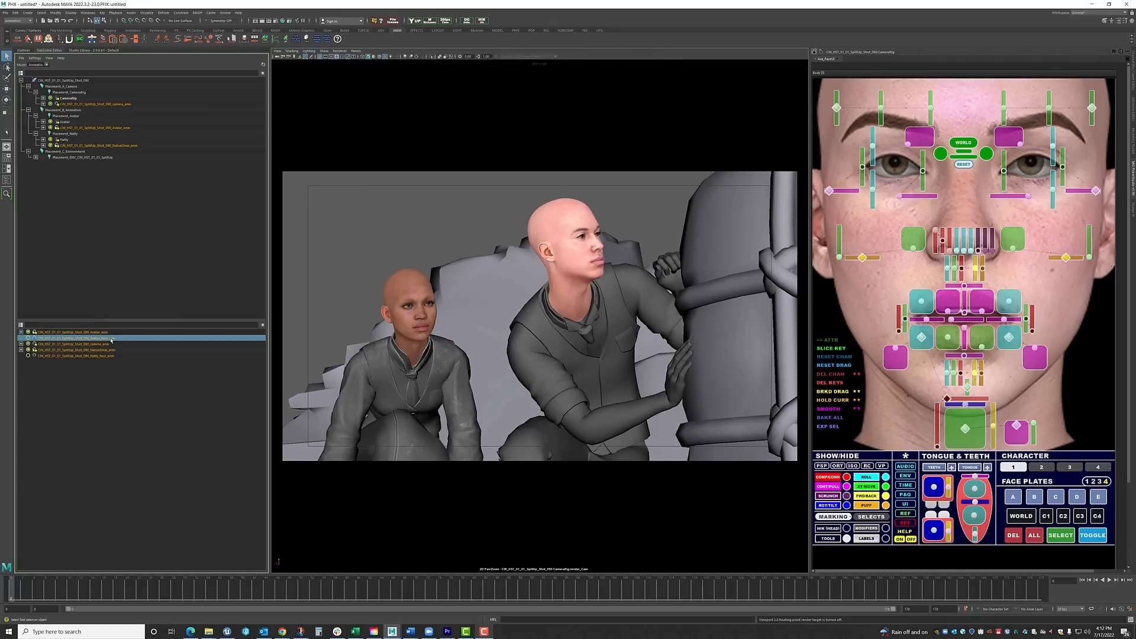
pyautogui.click(102, 357)
pyautogui.click(104, 406)
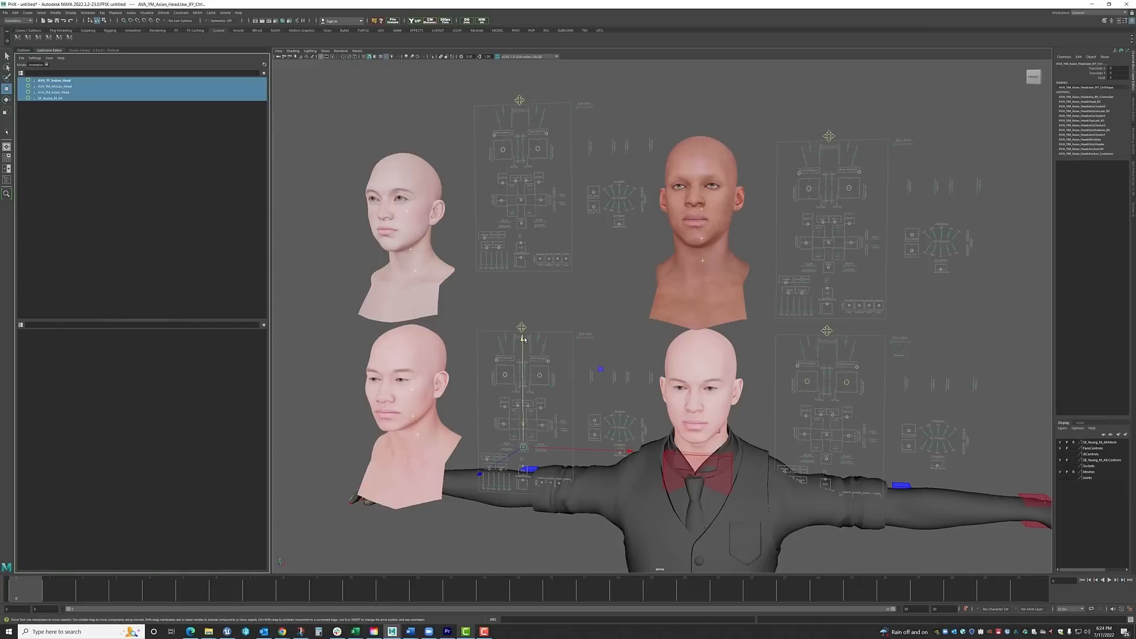
# In the four-head avatar scene, open all the mouths with the jaw control and adjust the right outer brow control.
pyautogui.moveTo(523, 339); pyautogui.dragTo(525, 449)
pyautogui.click(69, 38)
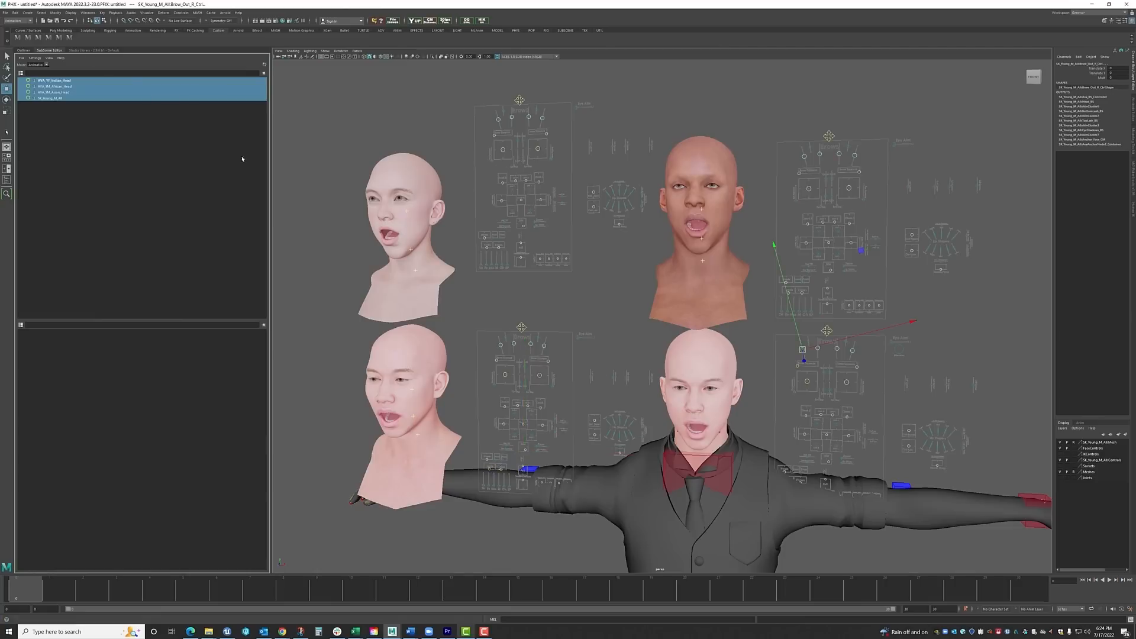
pyautogui.moveTo(776, 257); pyautogui.dragTo(773, 243)
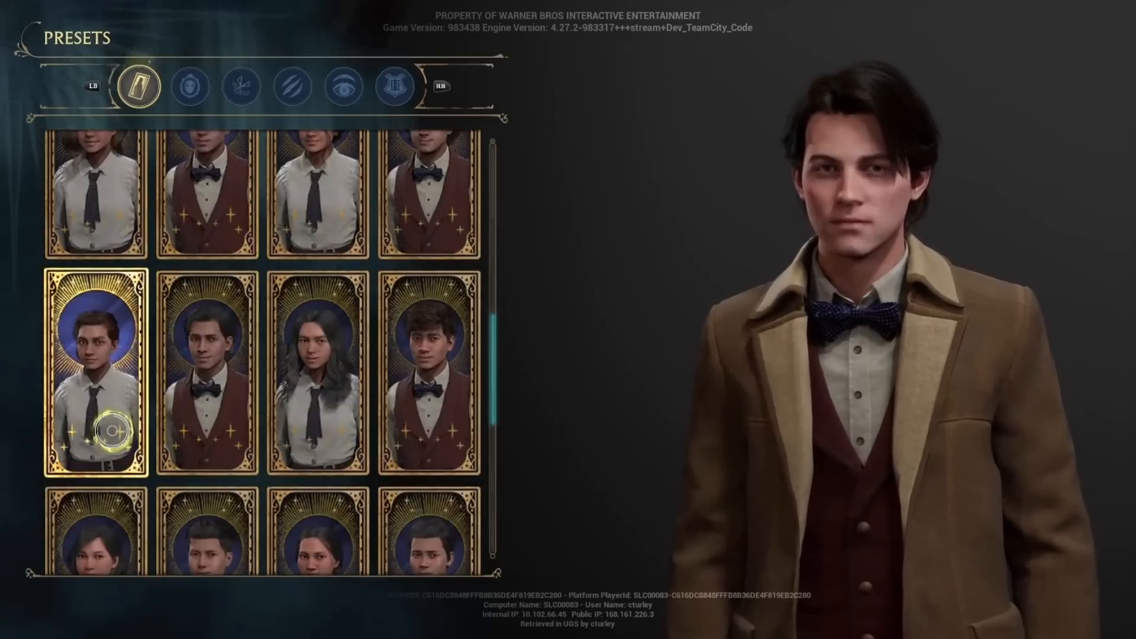
# In the Hogwarts Legacy character creator, browse the presets and preview several of them on the avatar.
pyautogui.scroll(-3, 140, 469)
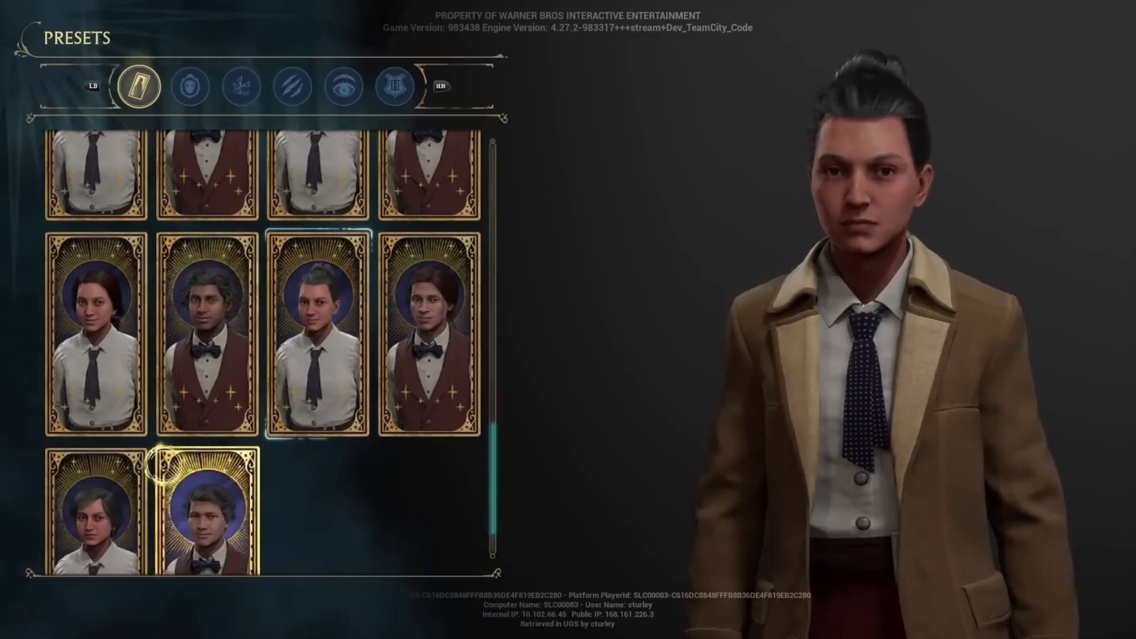
pyautogui.click(101, 367)
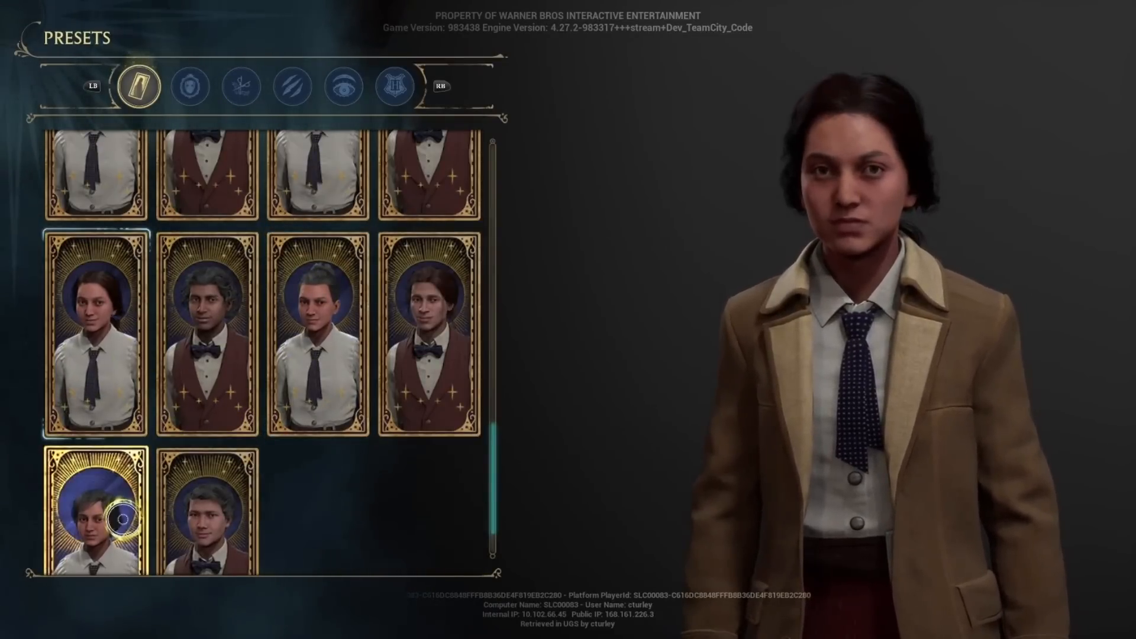
pyautogui.click(343, 392)
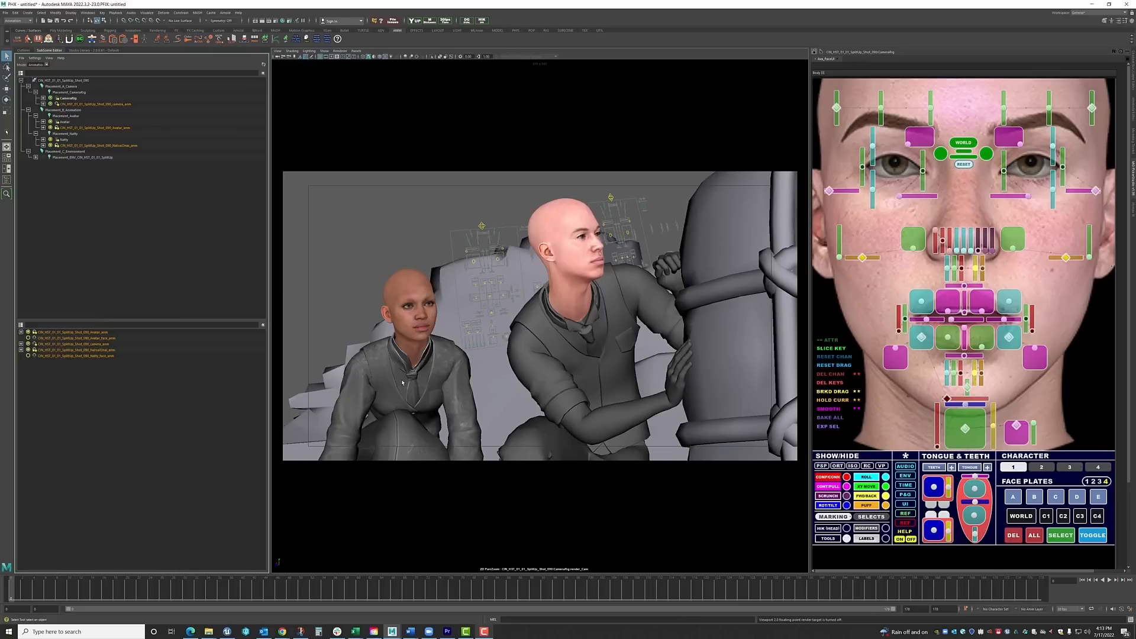
# Back in Maya's Shot_090 scene, load the face animation files for the Avatar and Natty rigs.
pyautogui.click(58, 122)
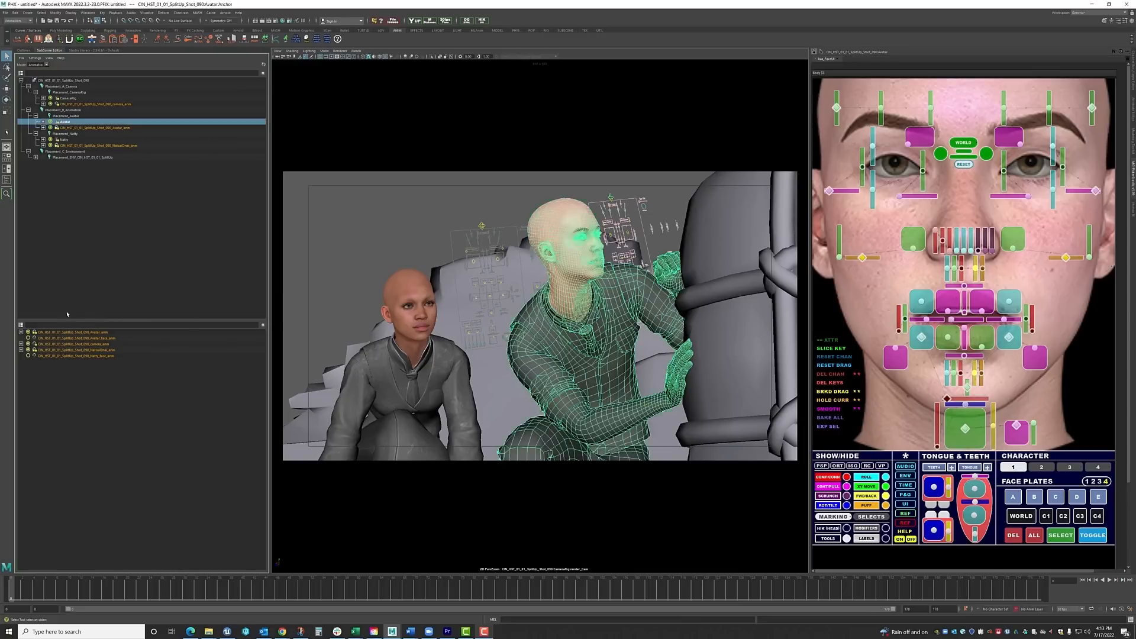
pyautogui.click(28, 338)
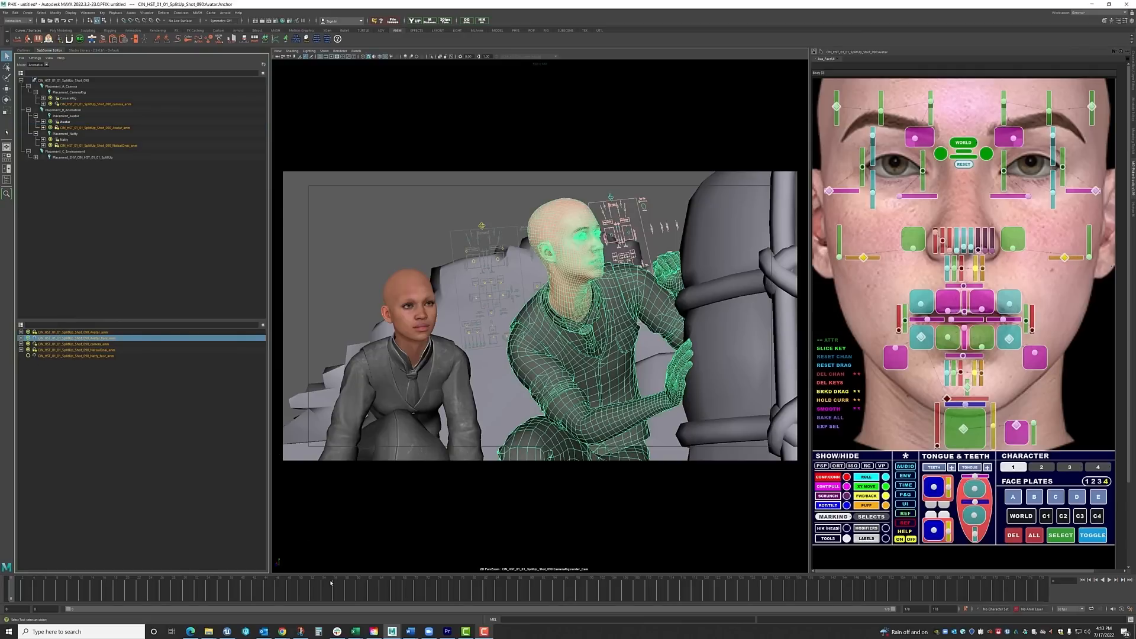
pyautogui.click(70, 140)
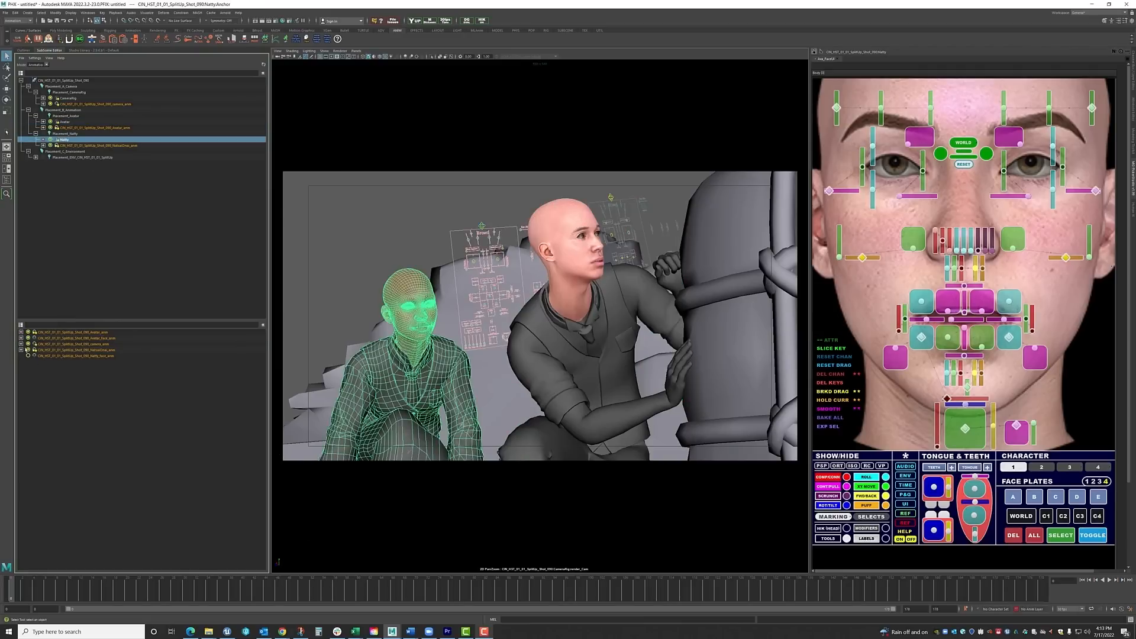
pyautogui.click(27, 356)
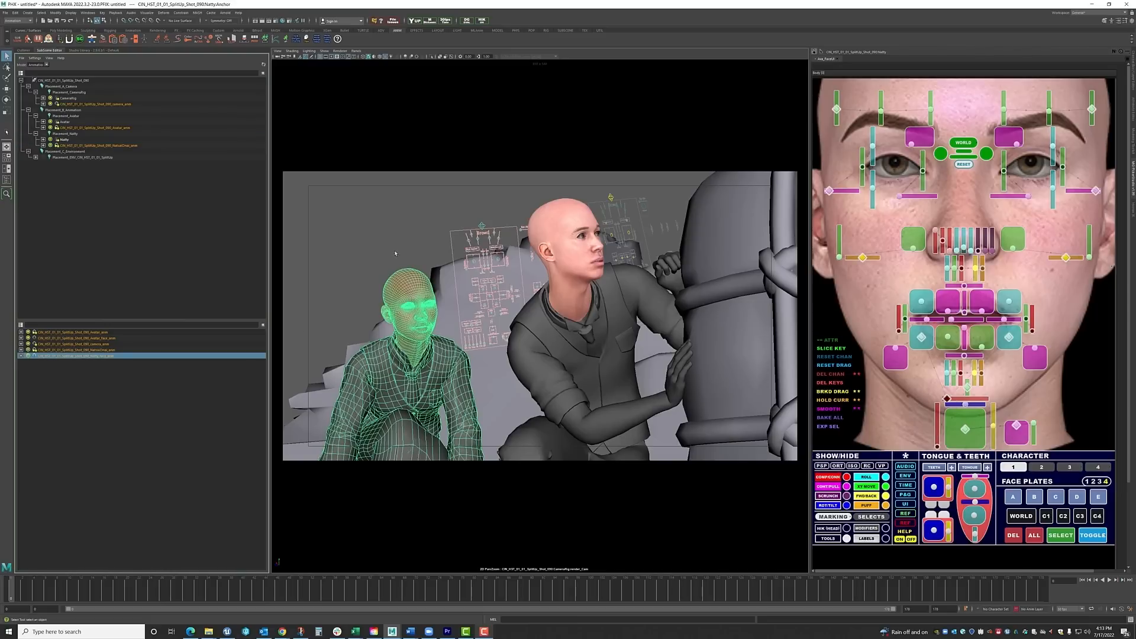
# Play back and scrub the shot to preview both characters' facial animation, and return to the first frame.
pyautogui.click(450, 544)
pyautogui.click(379, 595)
pyautogui.hotkey('alt', 'v')
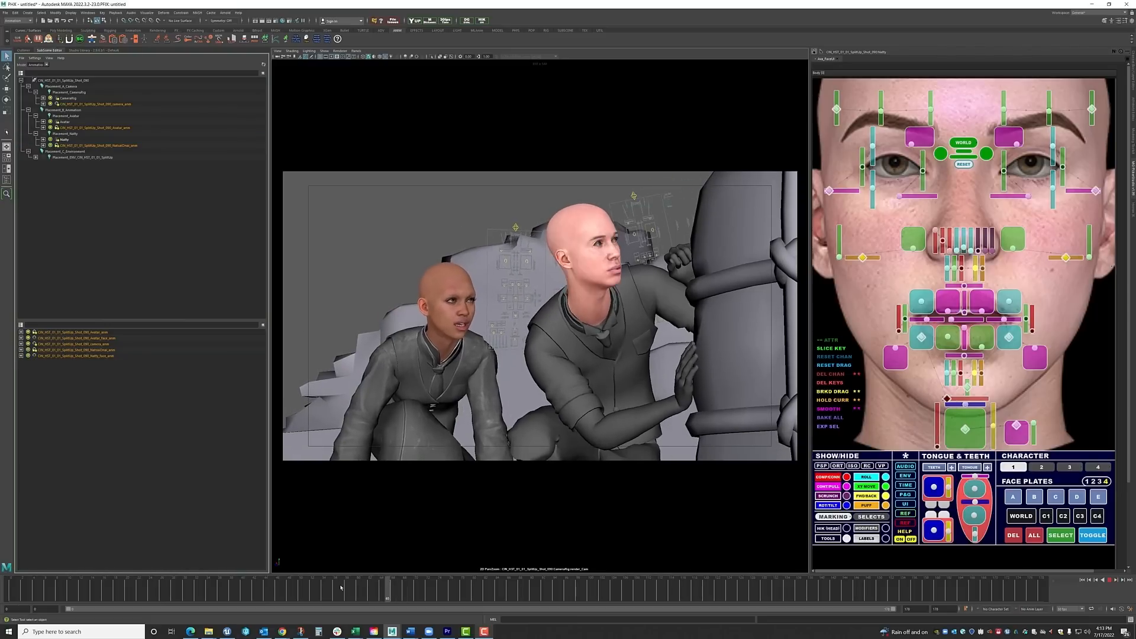
pyautogui.click(335, 587)
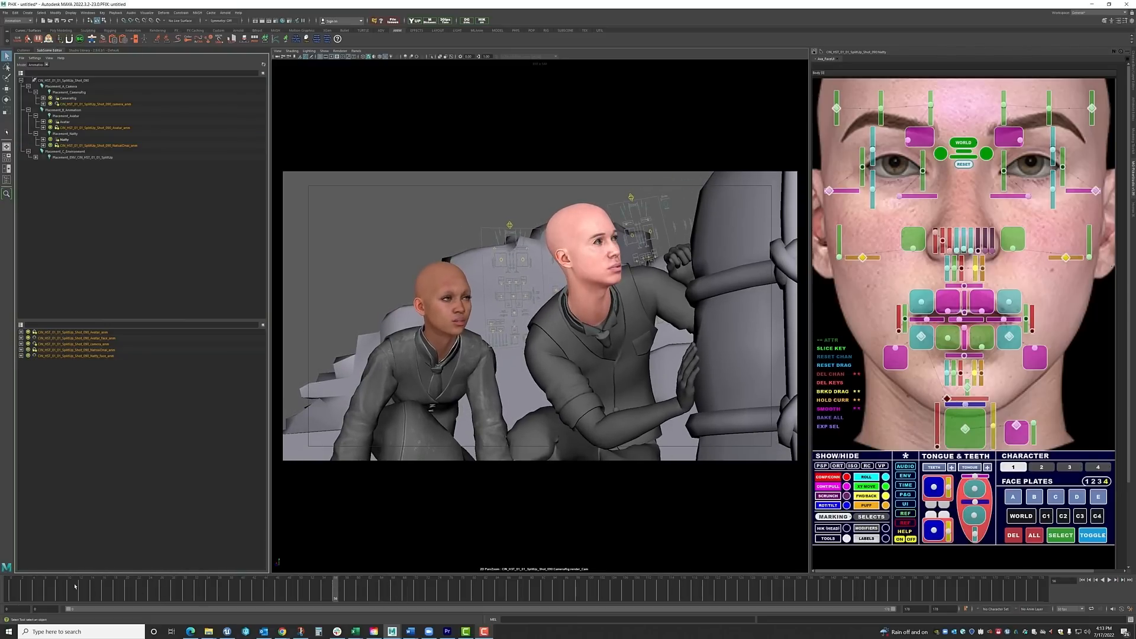
pyautogui.click(8, 588)
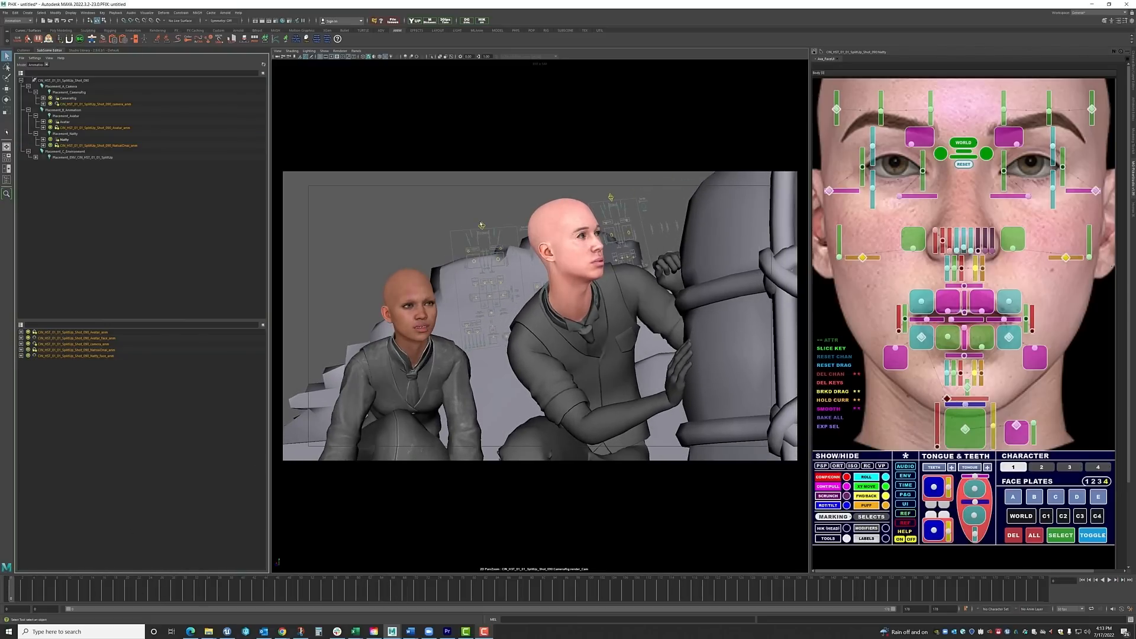
# Select Natty's rig and assign it to the character 1 slot of the face picker.
pyautogui.click(481, 225)
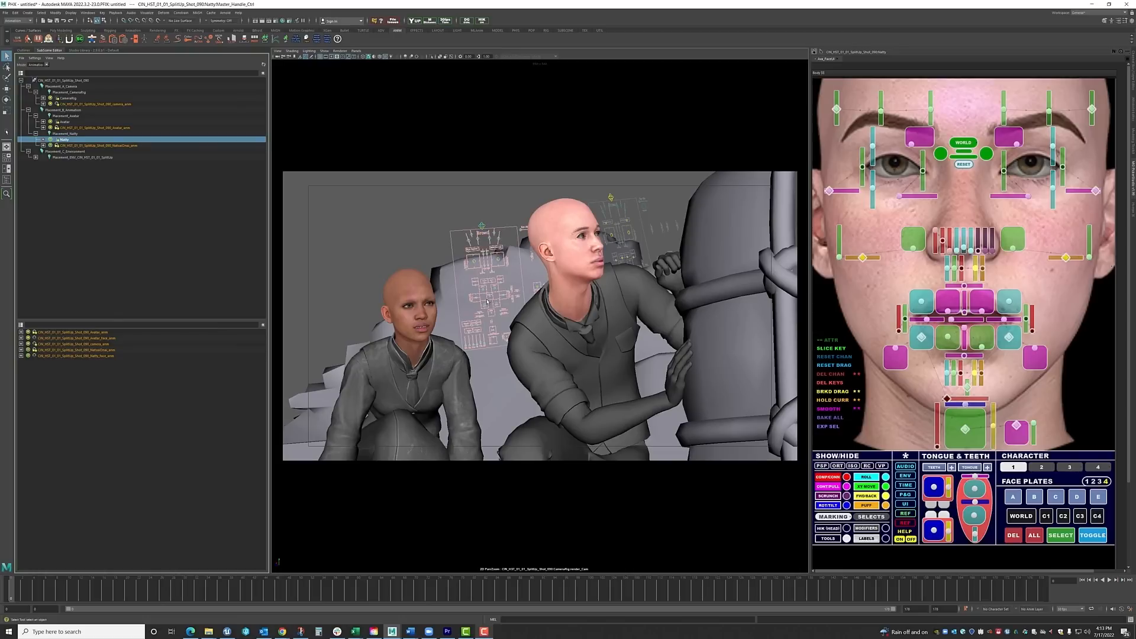
pyautogui.click(891, 284)
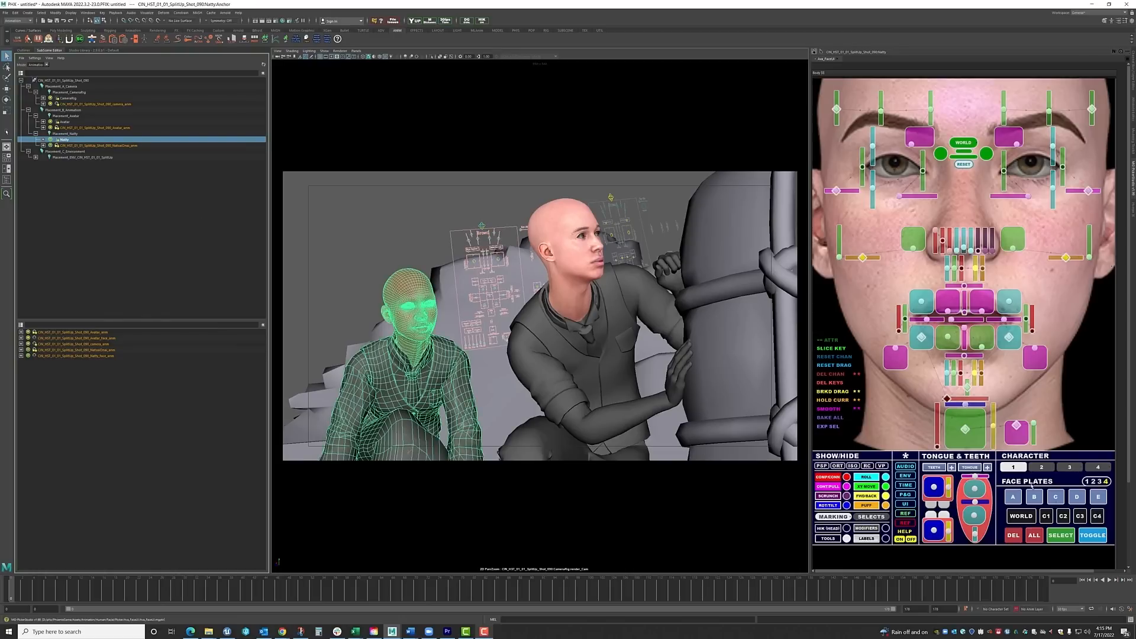
pyautogui.rightClick(1013, 465)
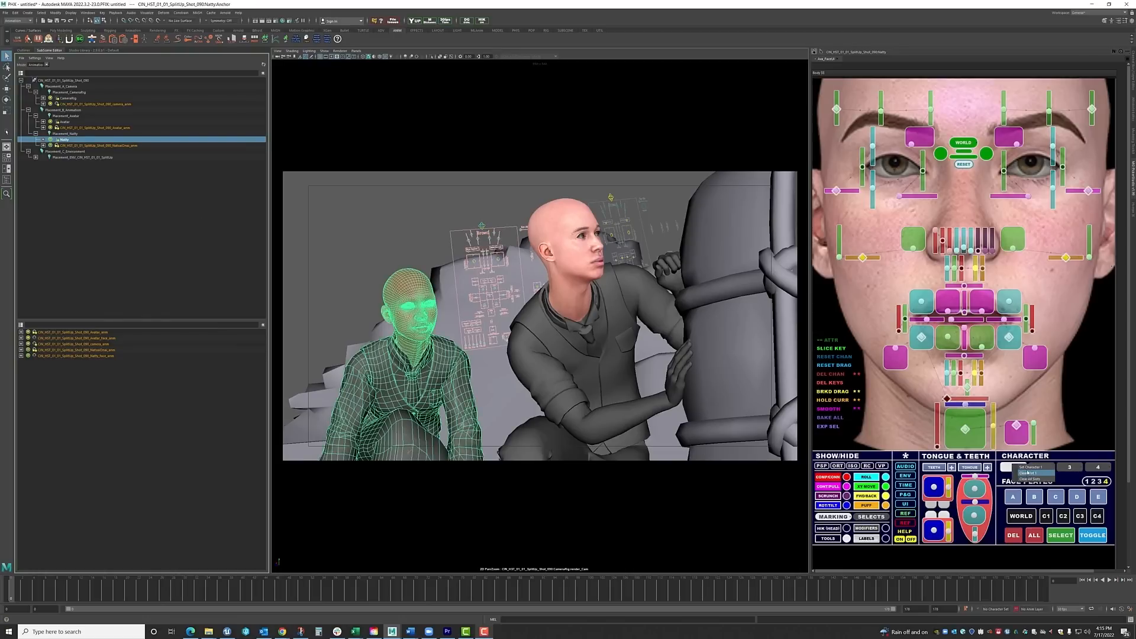
pyautogui.click(1030, 467)
# Assign the Avatar rig to the character 2 slot and pose the characters' jaws slightly open through the face picker.
pyautogui.click(65, 122)
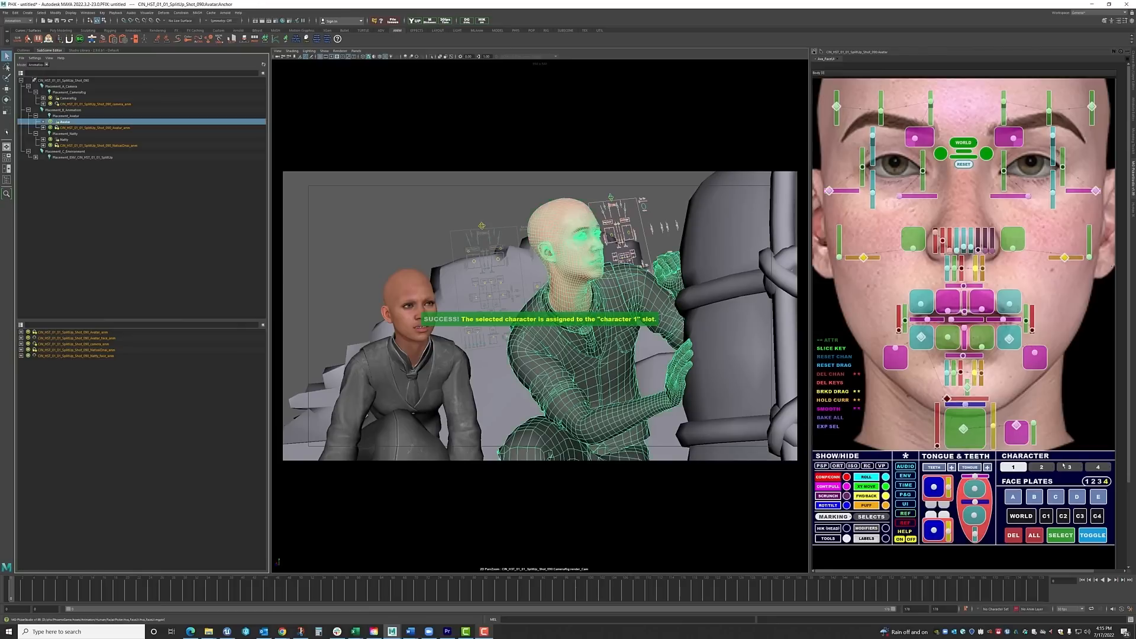
pyautogui.rightClick(1043, 468)
pyautogui.click(1065, 473)
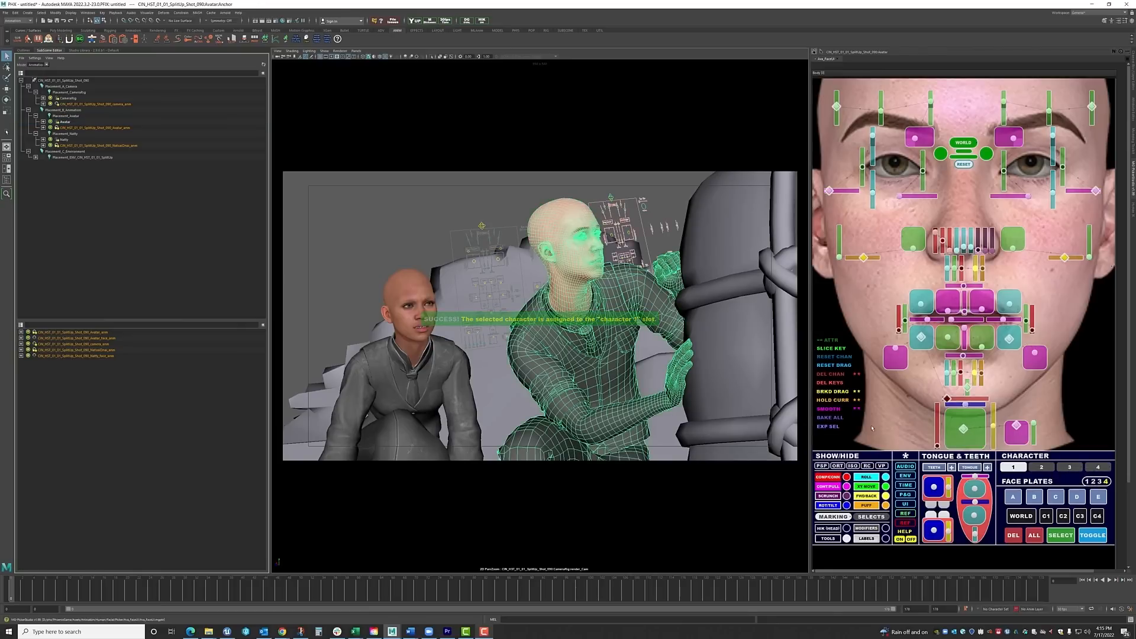
pyautogui.moveTo(964, 429)
pyautogui.mouseDown()
pyautogui.moveTo(964, 444)
pyautogui.moveTo(968, 434)
pyautogui.mouseUp()
pyautogui.click(1014, 467)
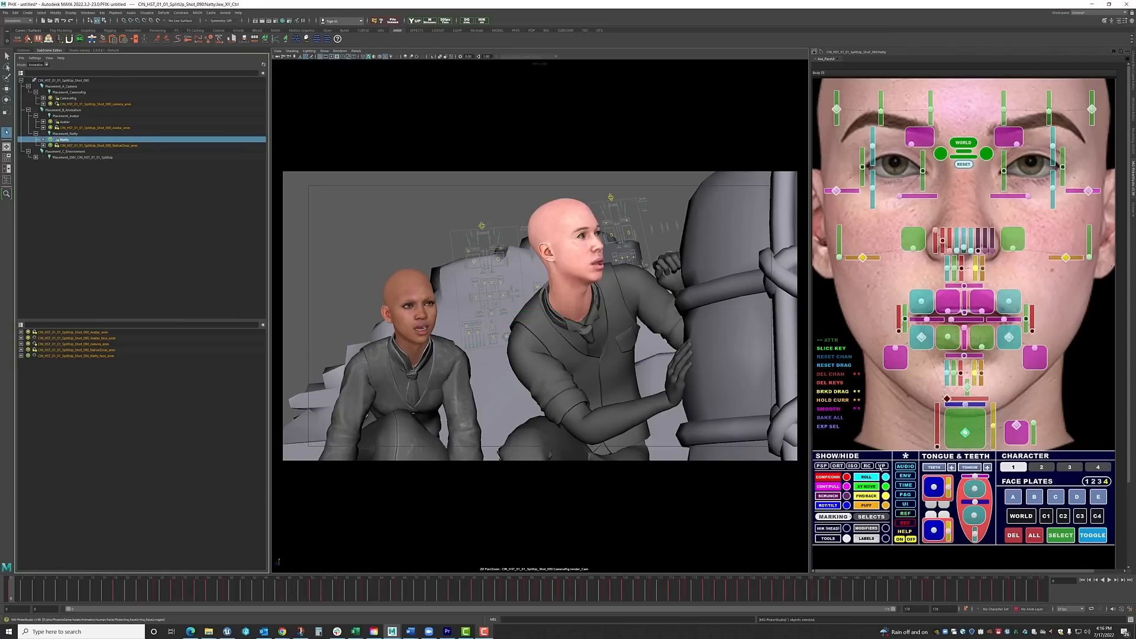
# Import the Shot_090 audio WAV file into the scene's timeline.
pyautogui.click(906, 467)
pyautogui.click(510, 268)
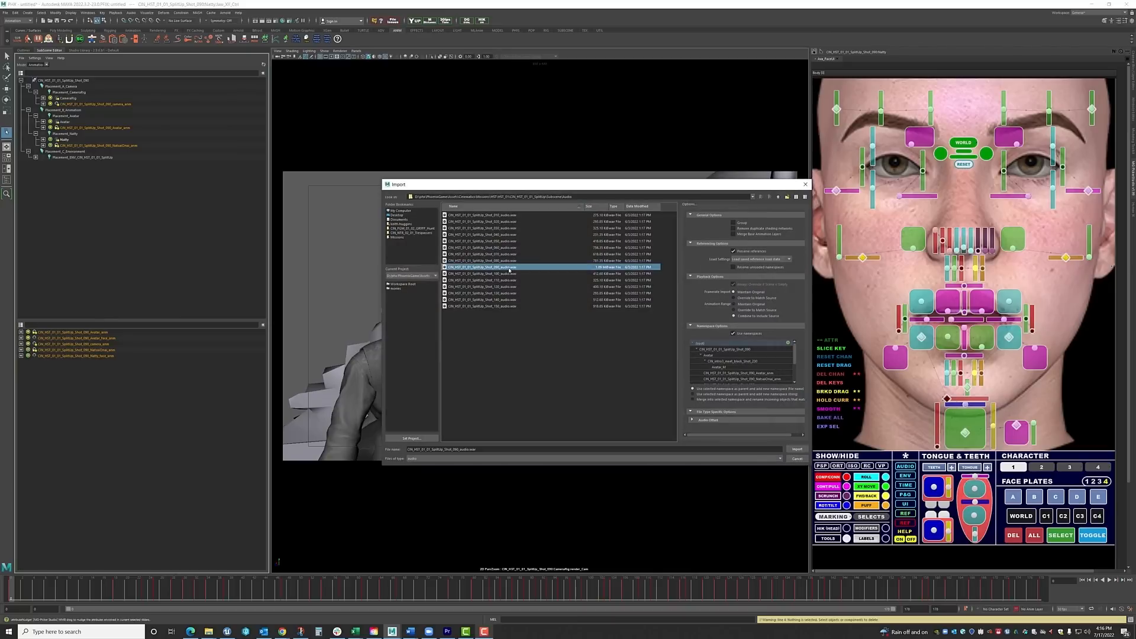
pyautogui.click(797, 449)
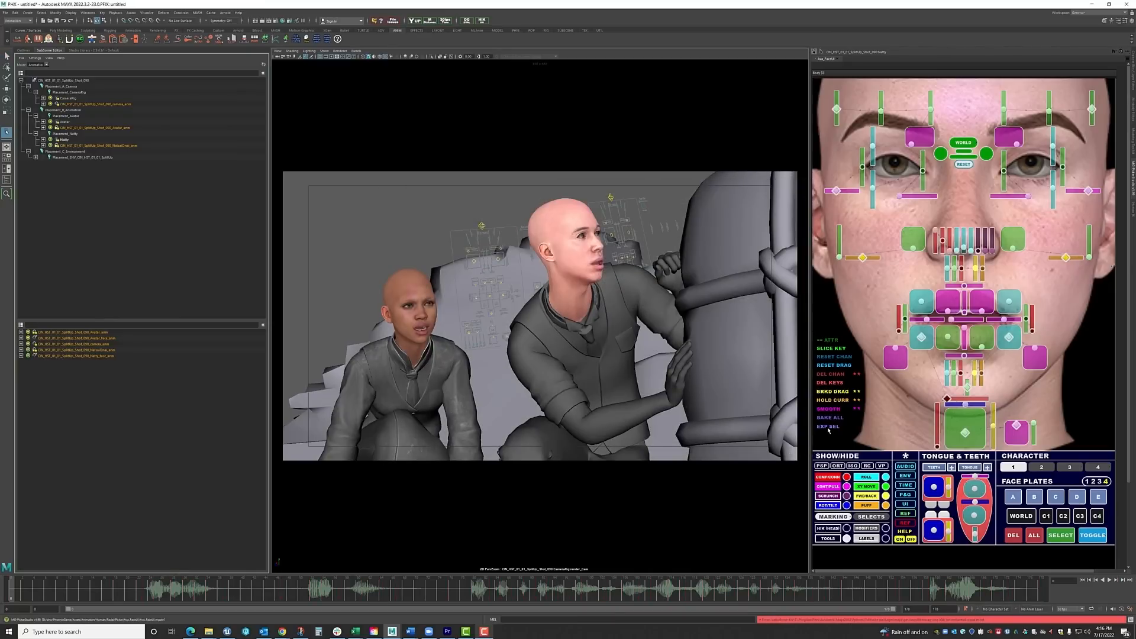
# Hide and reshow the XY Move, Modifiers and Puff control groups in the face picker.
pyautogui.click(867, 488)
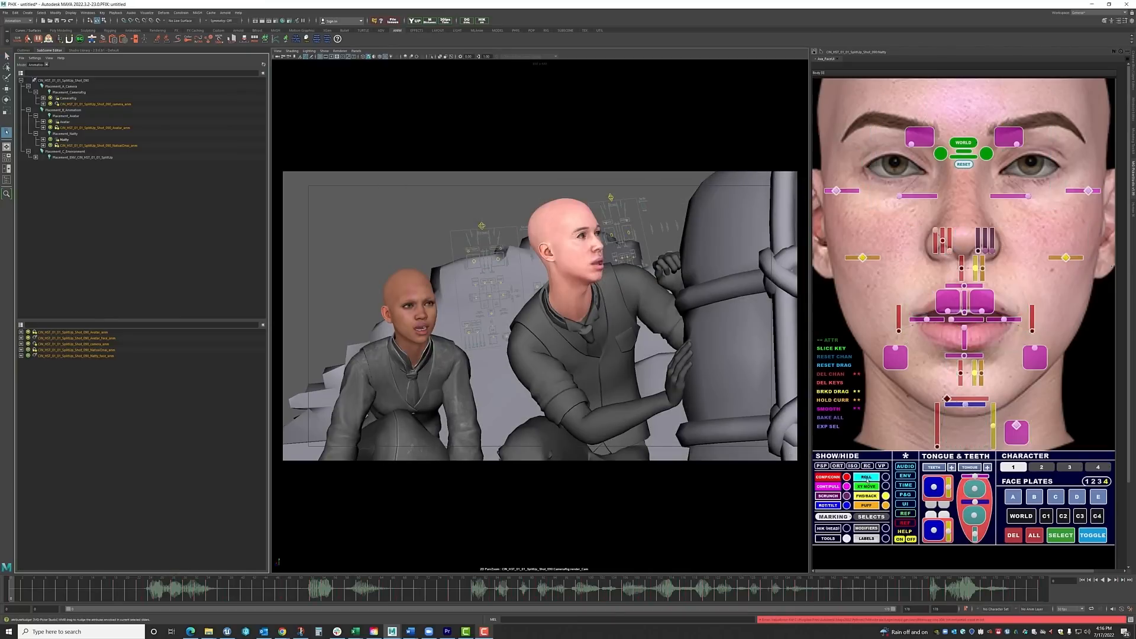
pyautogui.click(867, 488)
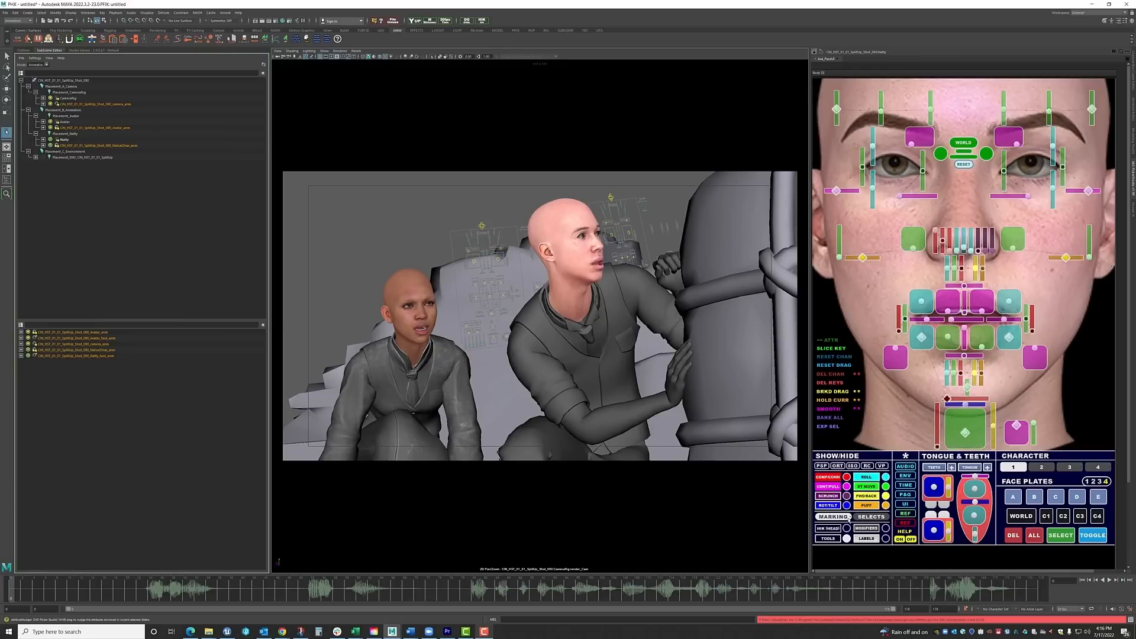
pyautogui.click(828, 539)
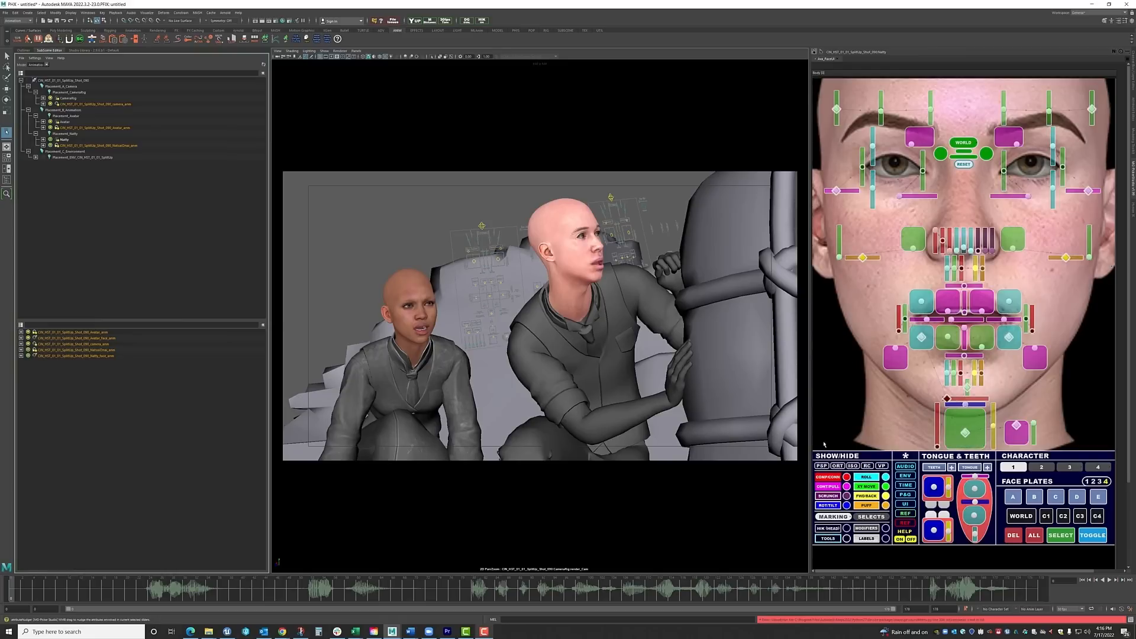
pyautogui.click(867, 529)
pyautogui.click(867, 529)
pyautogui.click(866, 506)
pyautogui.click(865, 506)
# Show the control labels and group selection buttons on the face picker, and try selecting the lip controls.
pyautogui.click(867, 539)
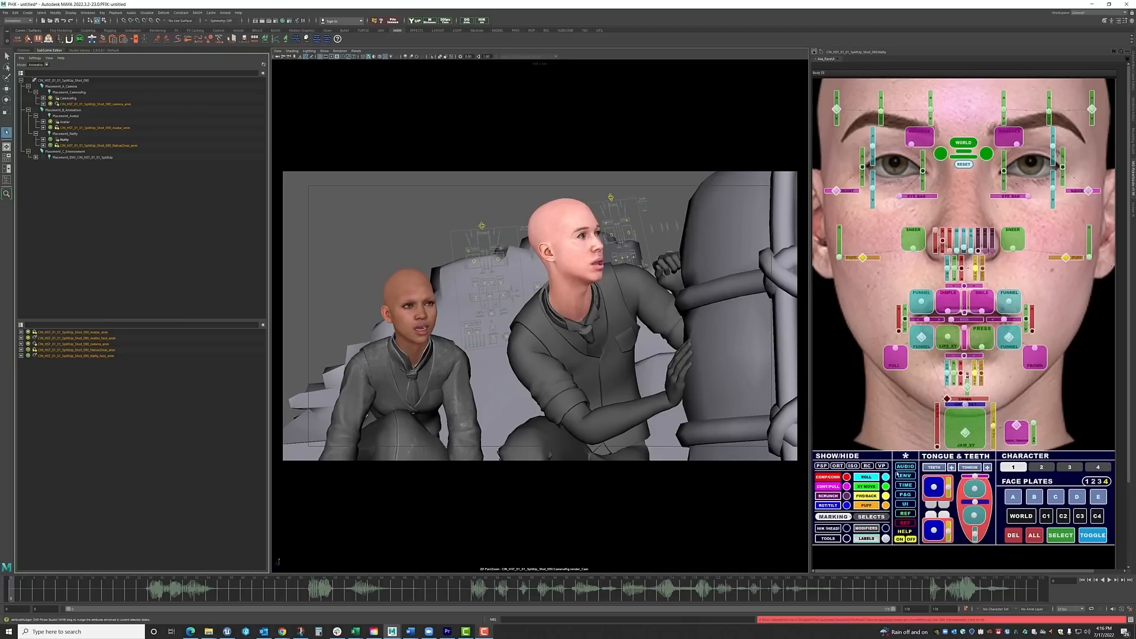
pyautogui.click(870, 519)
pyautogui.click(1012, 271)
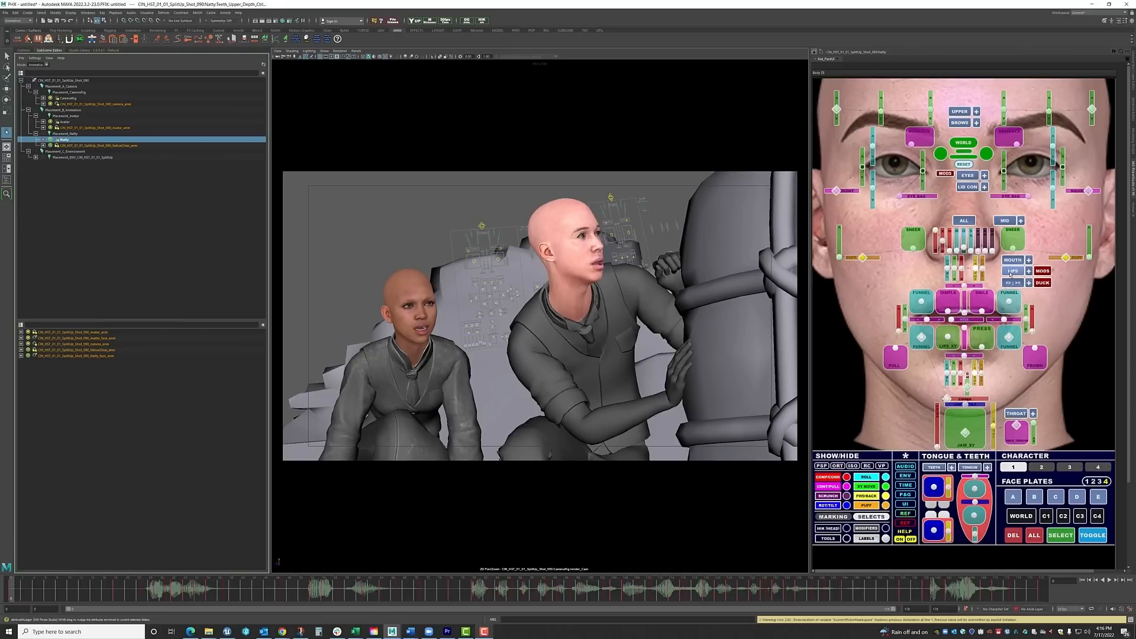
pyautogui.click(676, 195)
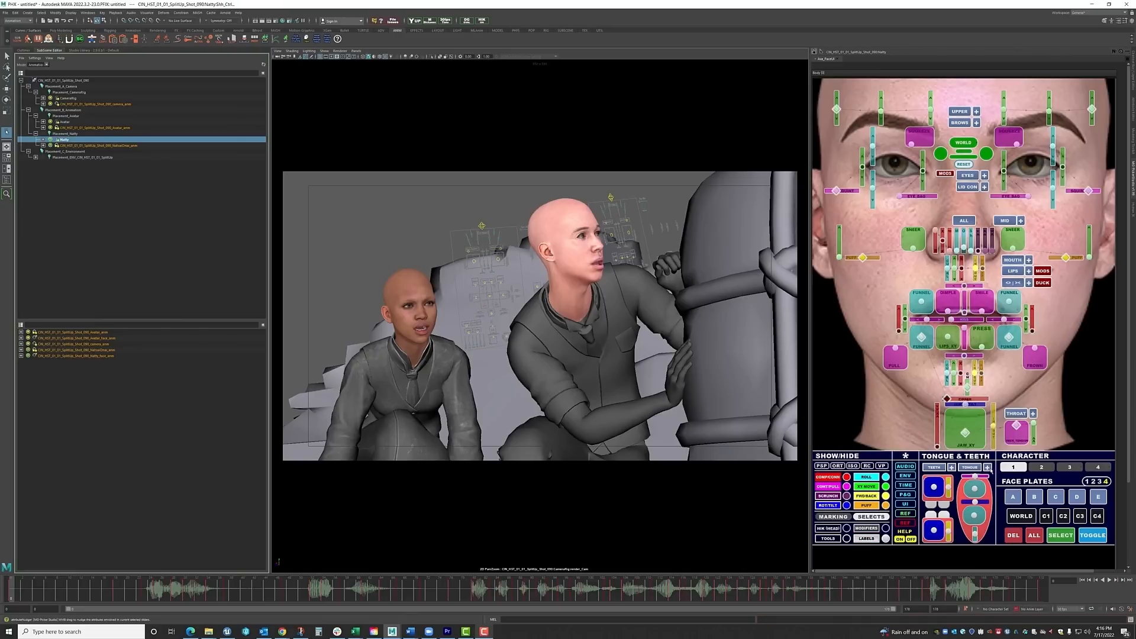
# Add face plate A with the actor's face cam footage to the shot camera view.
pyautogui.click(1011, 497)
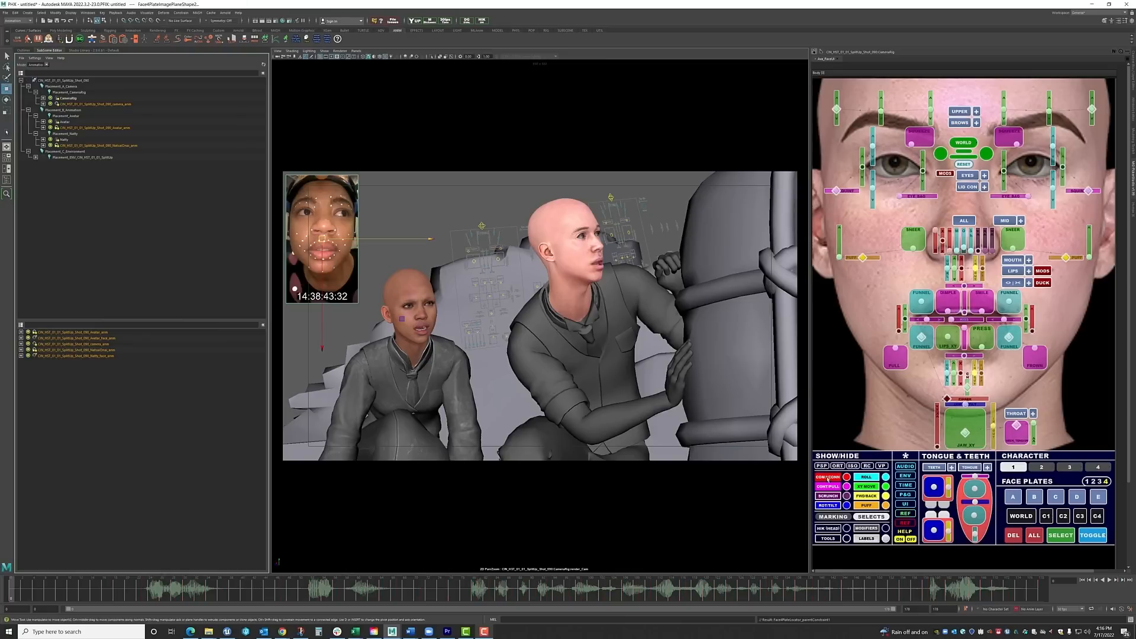
# Apply the C1 and A face plate options and scrub the shot to check the face cam footage.
pyautogui.click(1047, 518)
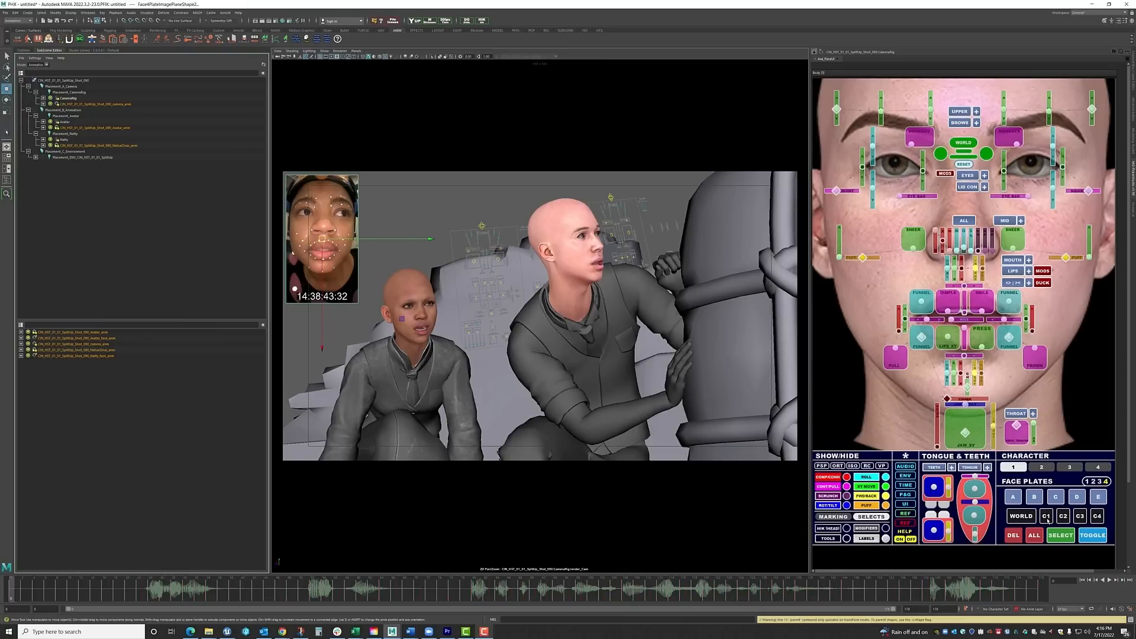
pyautogui.click(1013, 497)
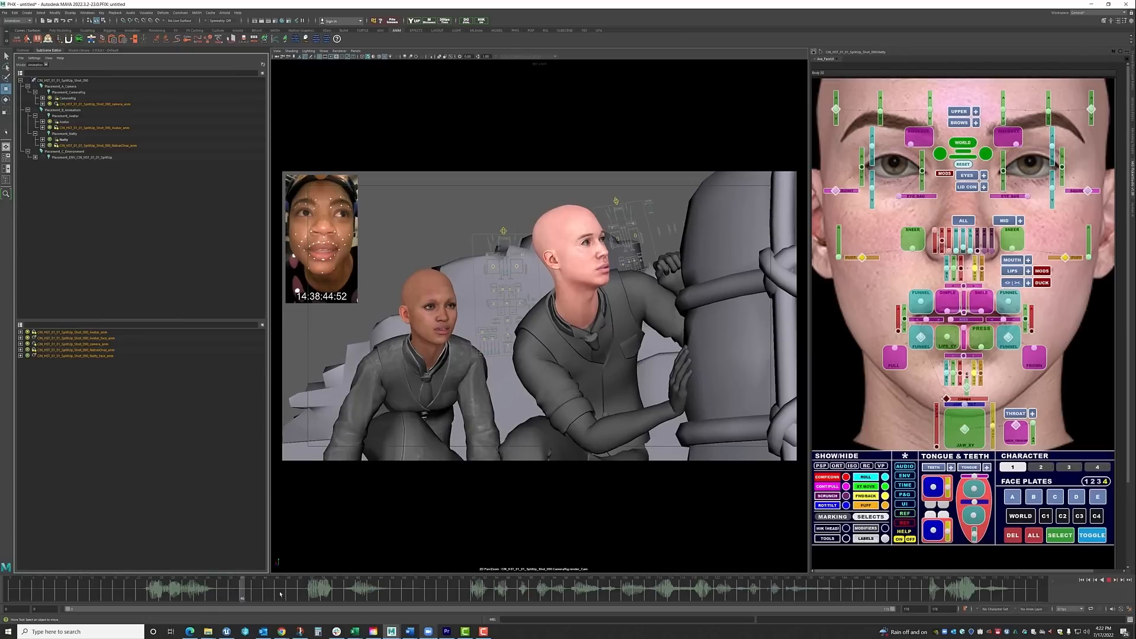
pyautogui.moveTo(368, 596)
pyautogui.mouseDown()
pyautogui.moveTo(329, 595)
pyautogui.moveTo(370, 595)
pyautogui.mouseUp()
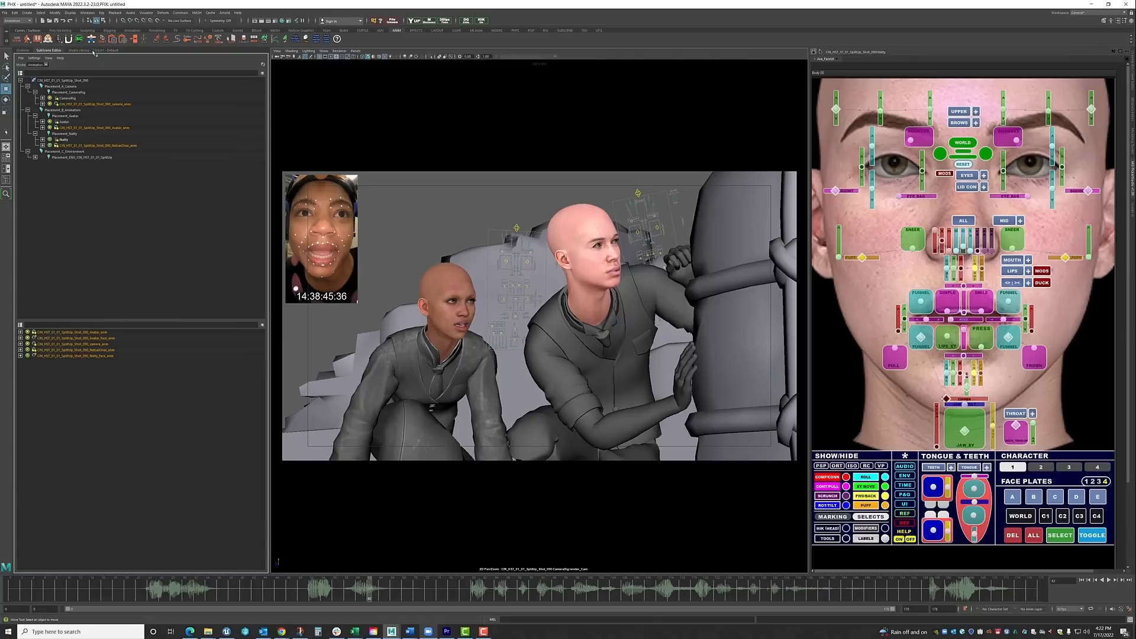
# Select the mouth controls and blend a pose from the Visemes library folder into Natty's face at about 39%.
pyautogui.click(94, 51)
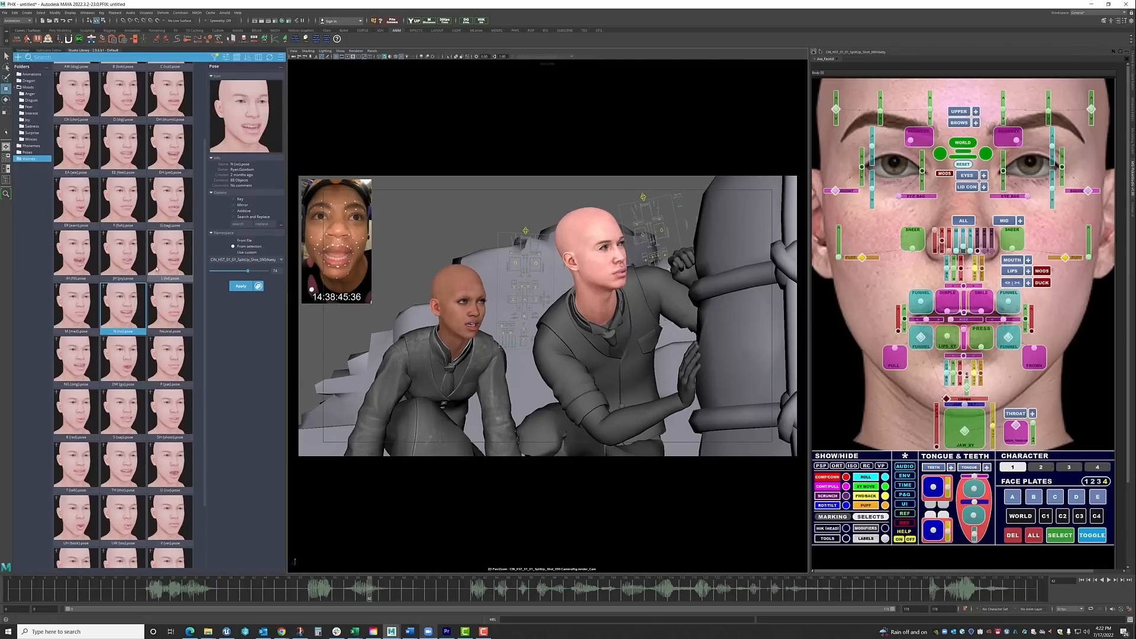
pyautogui.scroll(3, 157, 265)
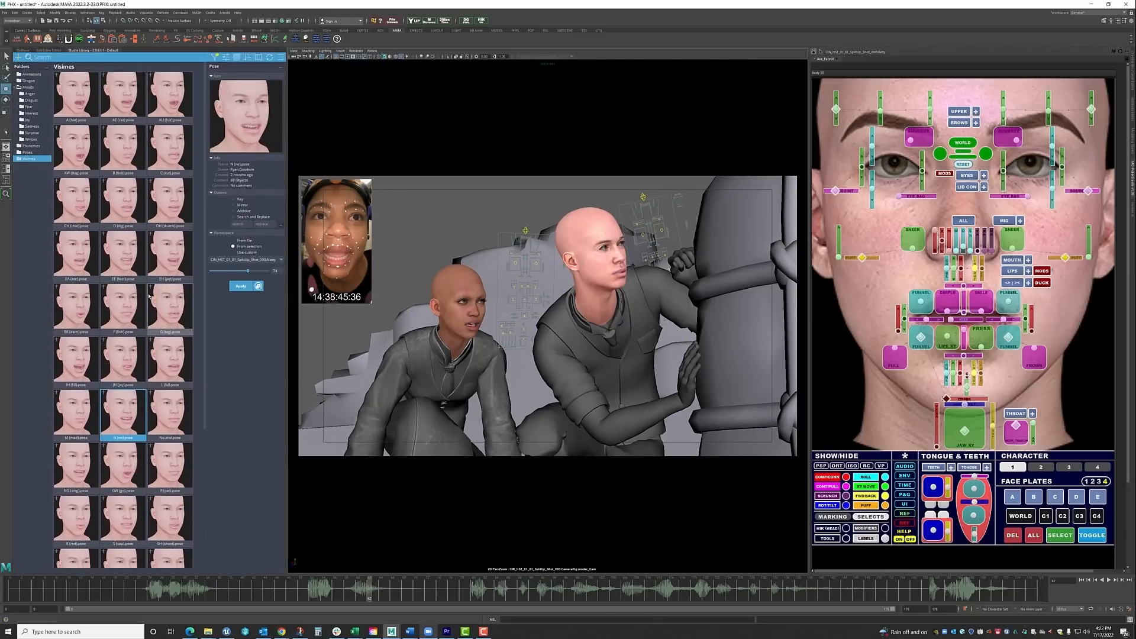
pyautogui.click(1013, 260)
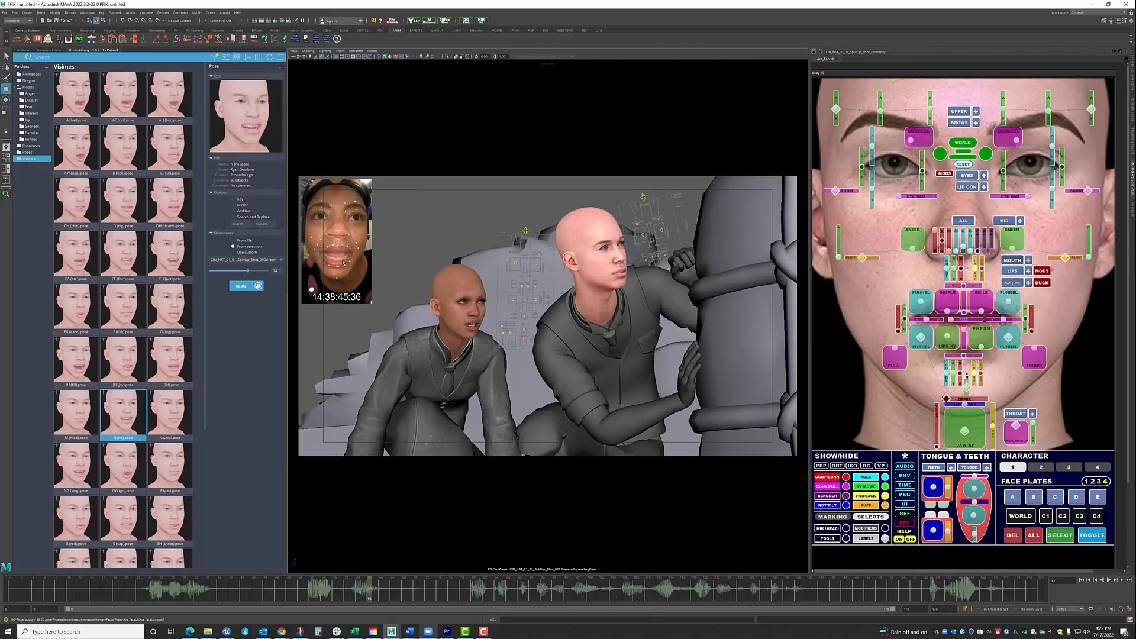
pyautogui.click(170, 256)
pyautogui.moveTo(170, 263); pyautogui.dragTo(194, 260, button='middle')
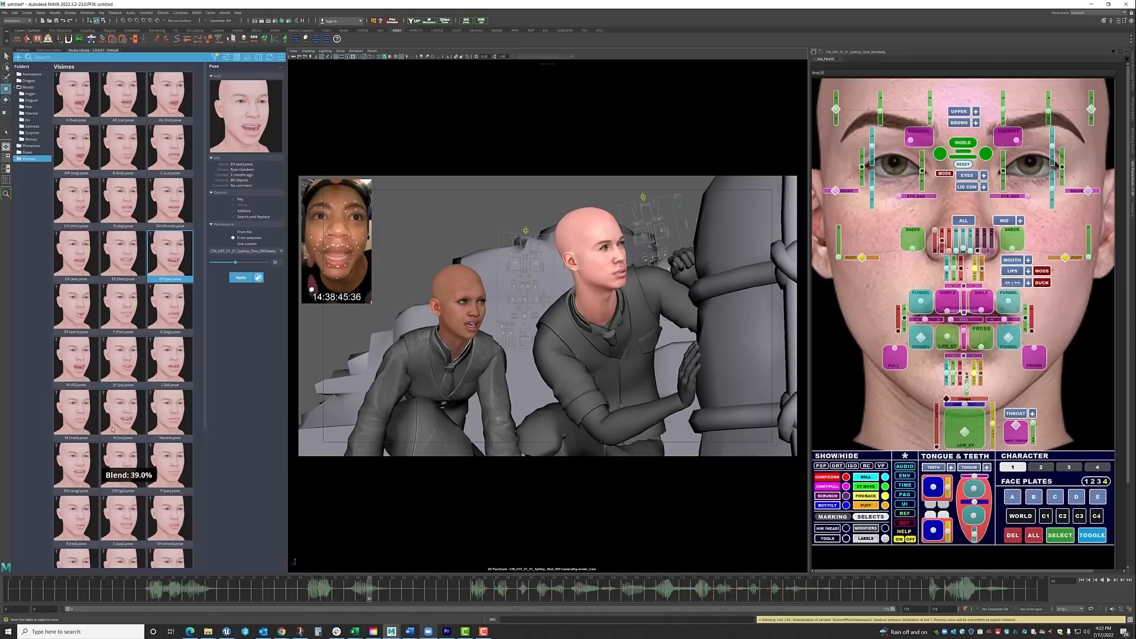
# Blend two more viseme poses into Natty's mouth, the last one an open-mouth shape at about 44%.
pyautogui.click(80, 471)
pyautogui.moveTo(80, 470)
pyautogui.mouseDown(button='middle')
pyautogui.moveTo(107, 469)
pyautogui.moveTo(72, 469)
pyautogui.mouseUp(button='middle')
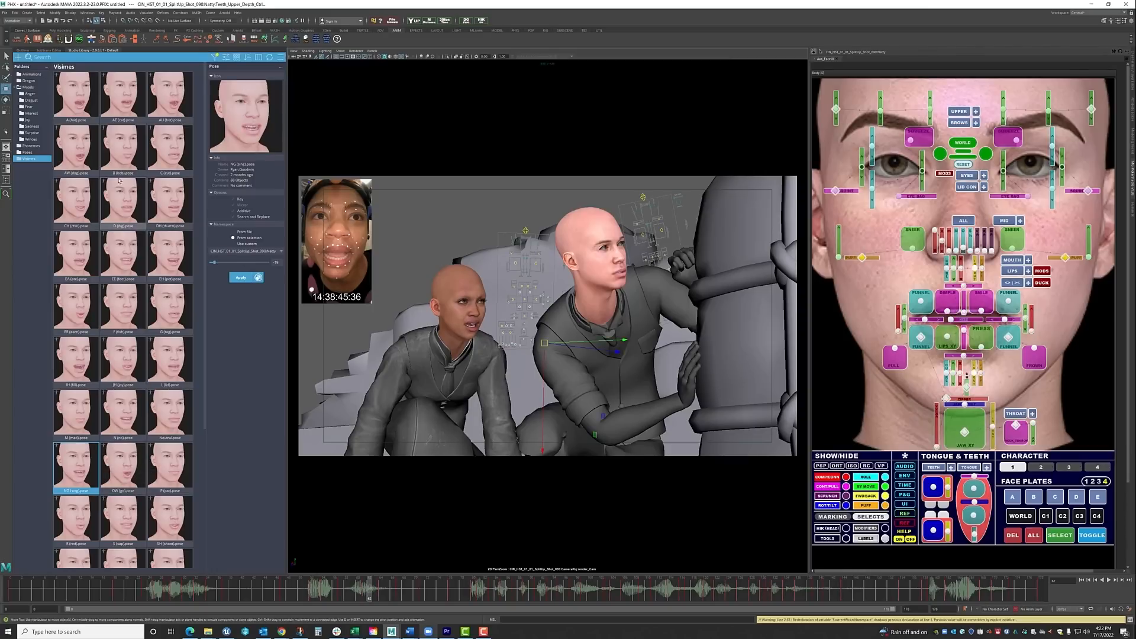
pyautogui.click(78, 103)
pyautogui.moveTo(77, 102); pyautogui.dragTo(98, 98, button='middle')
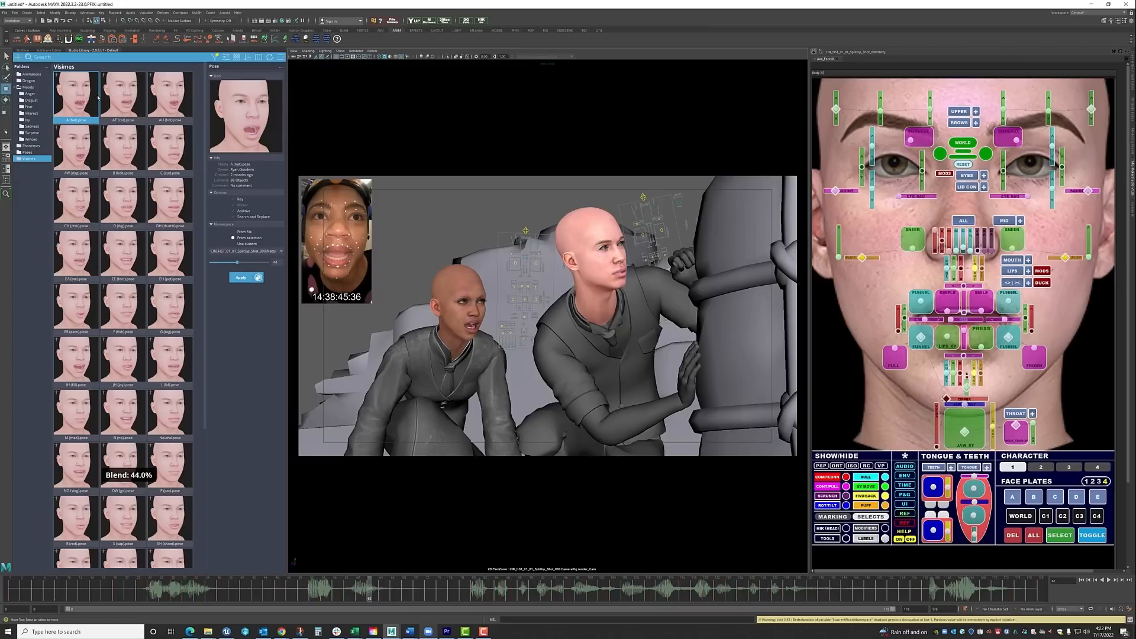
pyautogui.click(28, 87)
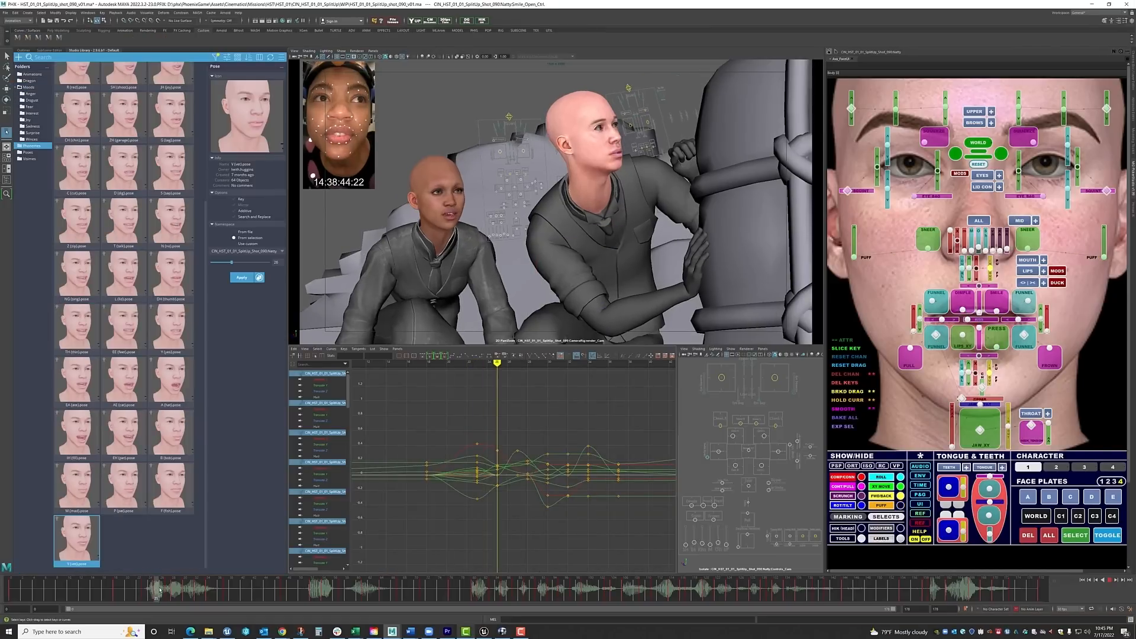
# Select all face controls and blend a rounded-mouth pose from the Phonemes folder into Natty's face.
pyautogui.keyDown('alt'); pyautogui.keyDown('shift'); pyautogui.moveTo(518, 537); pyautogui.dragTo(568, 537, button='right'); pyautogui.keyUp('shift'); pyautogui.keyUp('alt')
pyautogui.click(979, 221)
pyautogui.scroll(5, 133, 106)
pyautogui.click(131, 106)
pyautogui.moveTo(131, 106); pyautogui.dragTo(133, 107, button='middle')
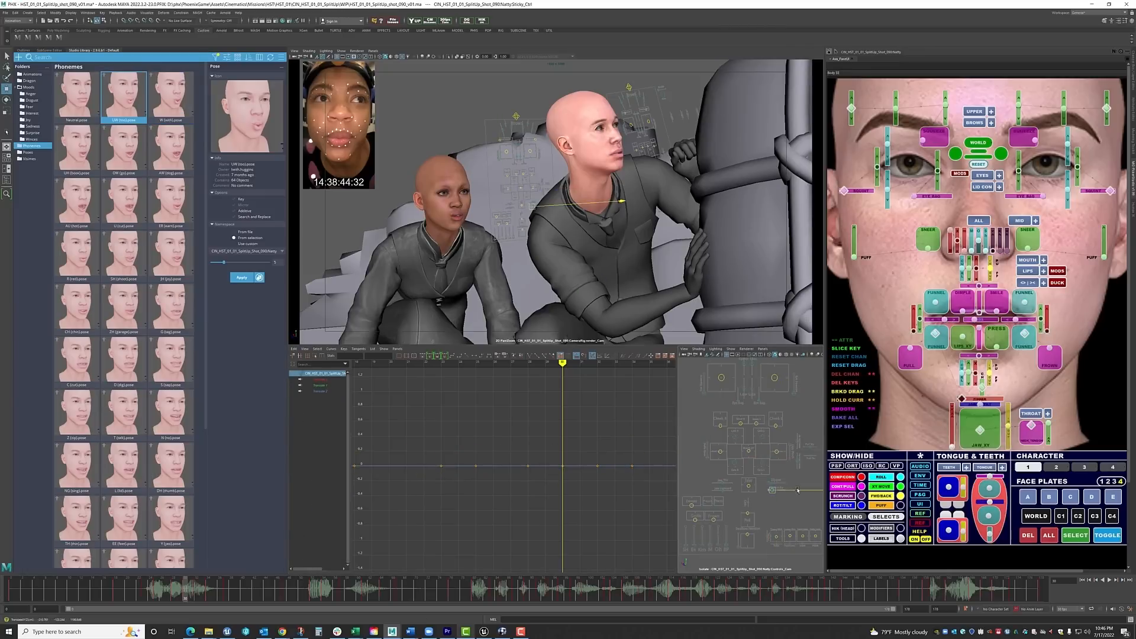
# Blend phoneme poses including L into Natty's face on the next sounds of the line, and undo the last two changes.
pyautogui.click(199, 578)
pyautogui.moveTo(113, 367); pyautogui.dragTo(119, 461, button='middle')
pyautogui.click(123, 306)
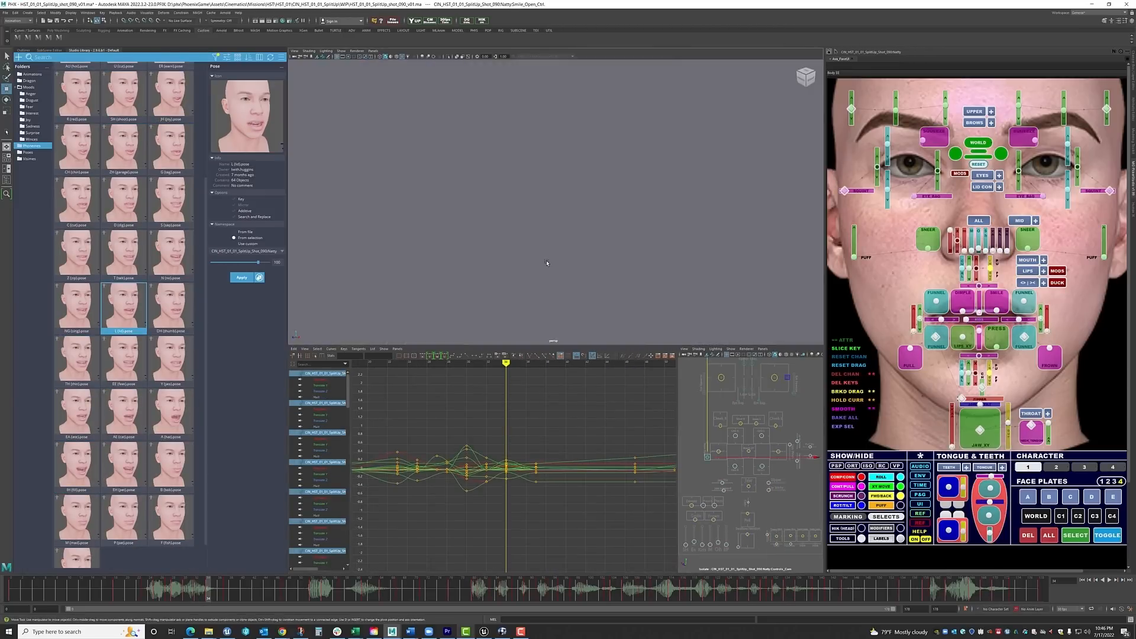
pyautogui.click(736, 331)
pyautogui.hotkey('ctrl', 'z')
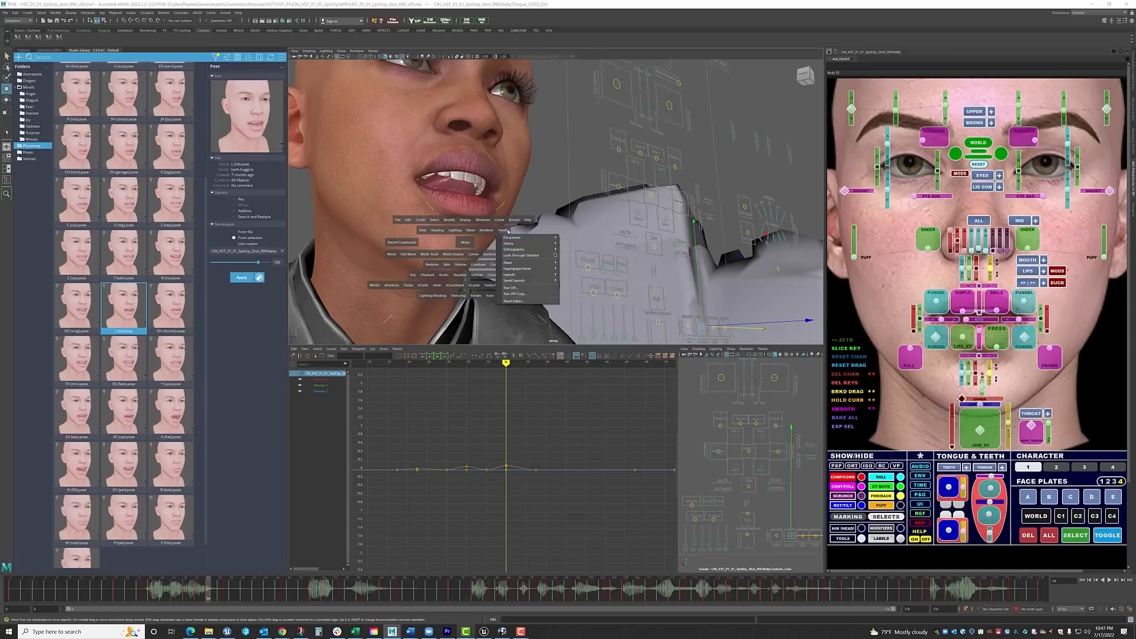
pyautogui.hotkey('ctrl', 'z')
# Scrub the first spoken phrase to its next sound and blend another phoneme pose into Natty's face.
pyautogui.click(172, 581)
pyautogui.moveTo(172, 581); pyautogui.dragTo(198, 576)
pyautogui.moveTo(124, 414); pyautogui.dragTo(140, 414, button='middle')
# Adjust the jaw control's key in the Graph Editor and scrub the first spoken phrase to check the mouth motion.
pyautogui.click(980, 430)
pyautogui.scroll(5, 408, 496)
pyautogui.moveTo(547, 459); pyautogui.dragTo(567, 475)
pyautogui.keyDown('shift'); pyautogui.moveTo(558, 490); pyautogui.dragTo(557, 492, button='middle'); pyautogui.keyUp('shift')
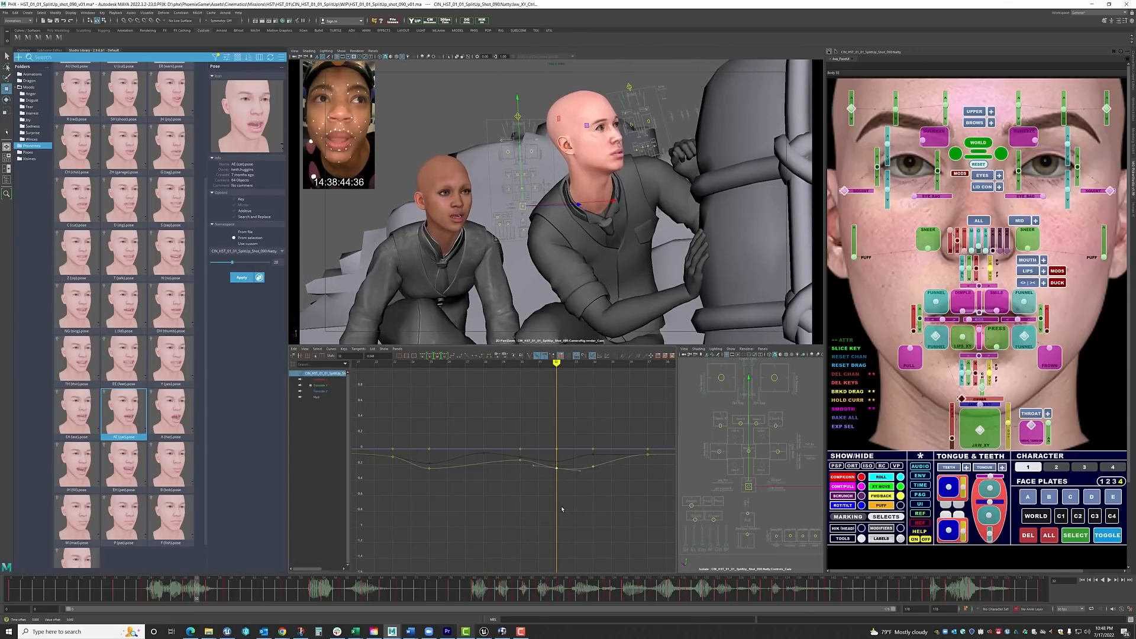
pyautogui.click(226, 592)
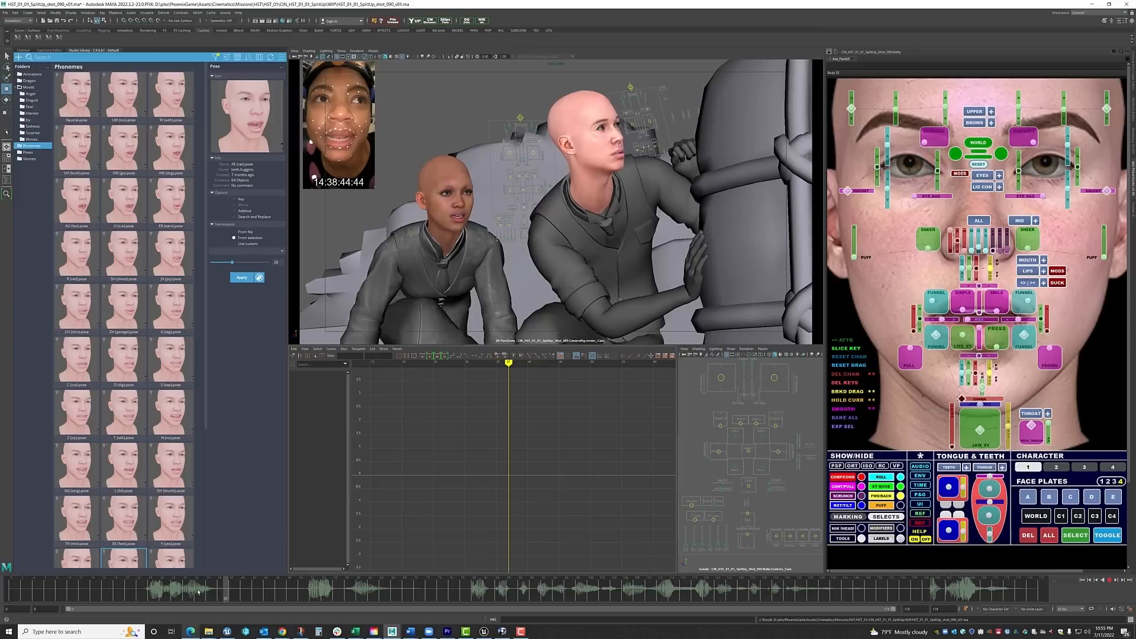
pyautogui.moveTo(199, 592)
pyautogui.mouseDown()
pyautogui.moveTo(186, 589)
pyautogui.moveTo(202, 586)
pyautogui.mouseUp()
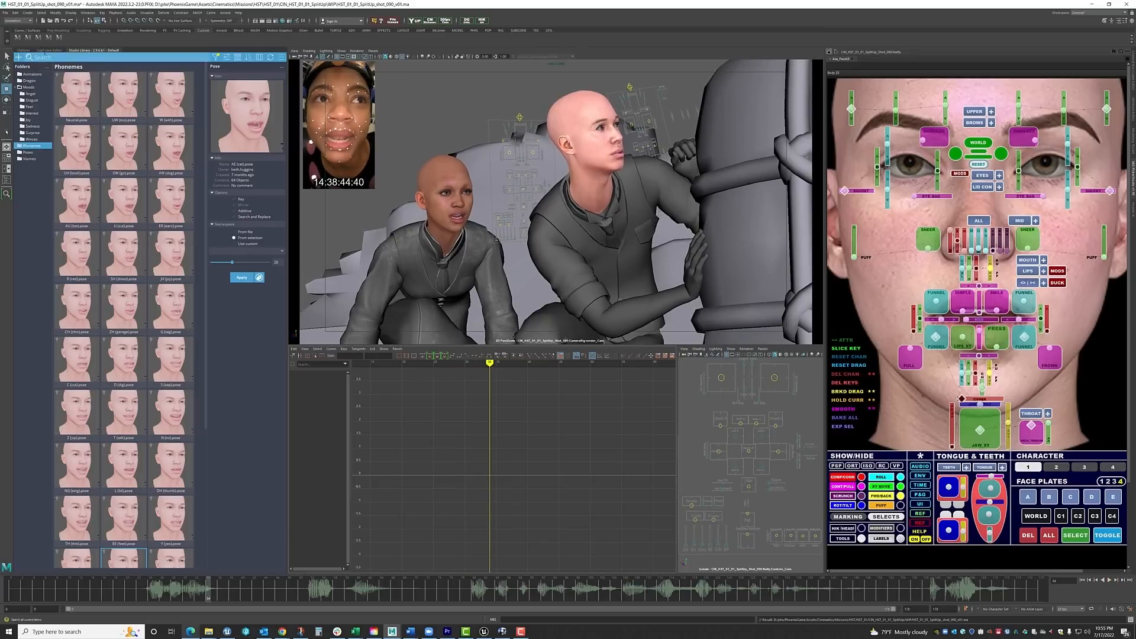
# Export Natty's Shot_090 face animation subscene from the SubScene Editor.
pyautogui.click(47, 49)
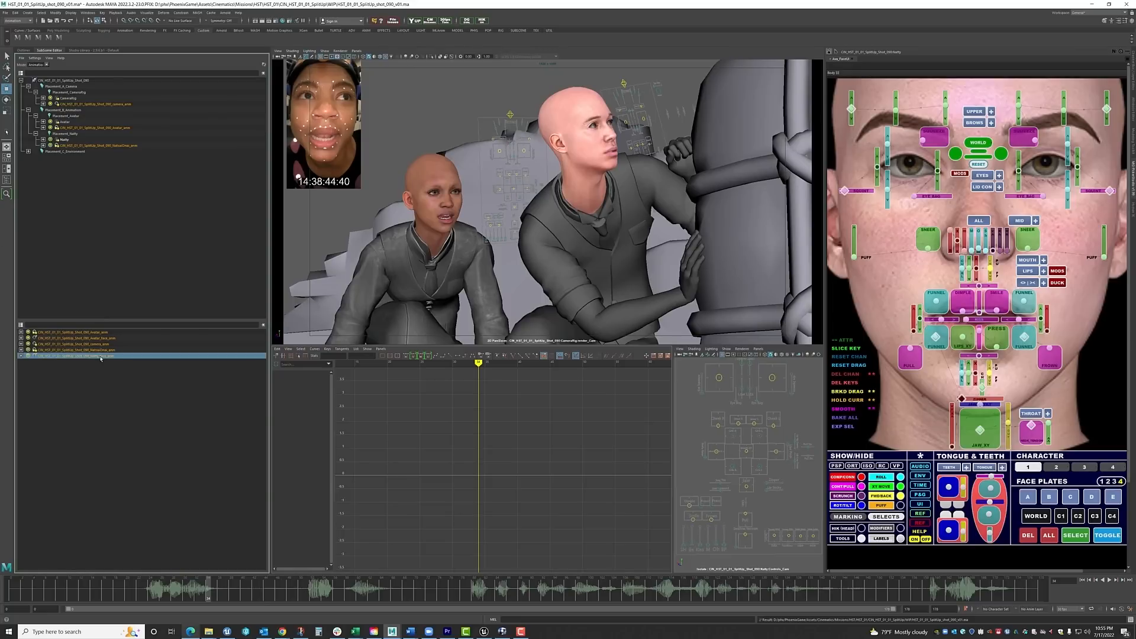
pyautogui.rightClick(101, 358)
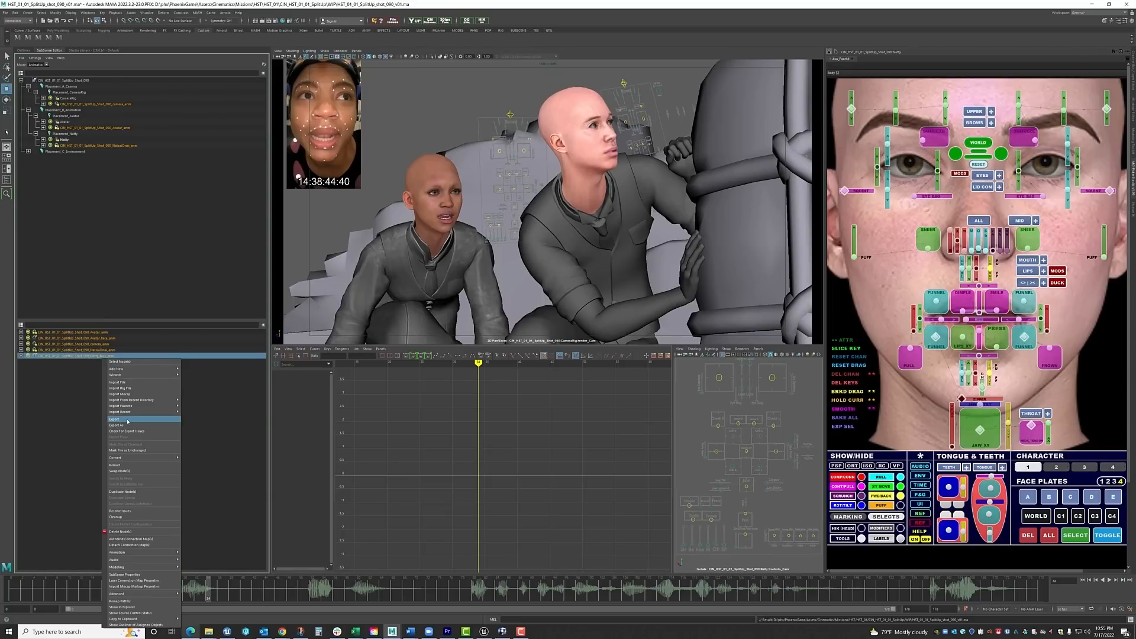
pyautogui.click(237, 421)
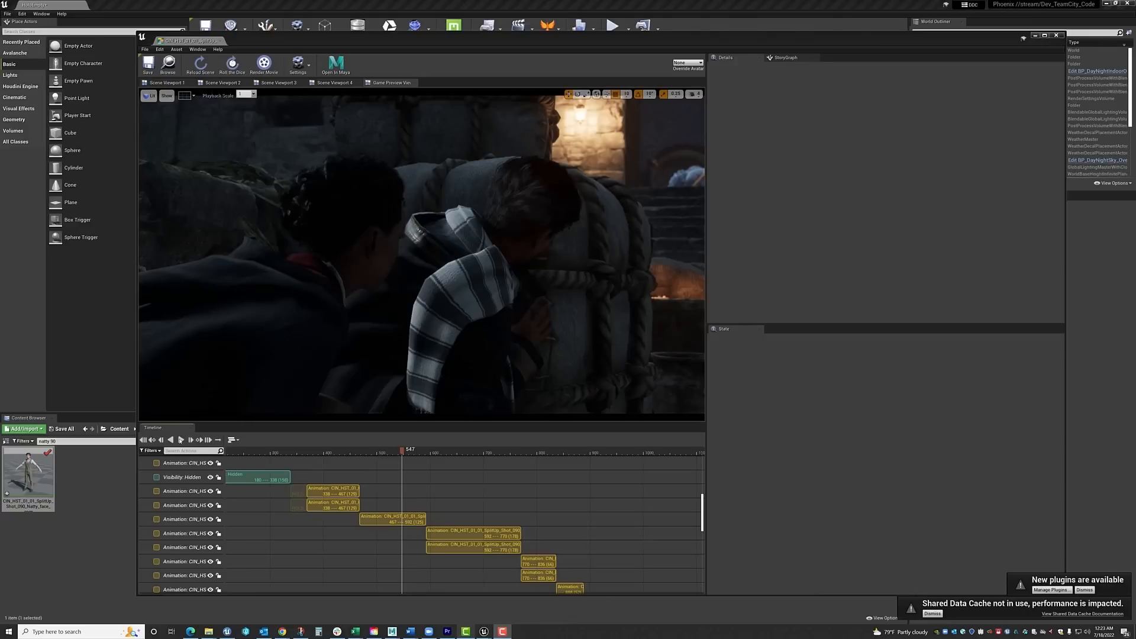
# Switch to Unreal Editor and play back the SplitUp cinematic in the game preview.
pyautogui.click(181, 440)
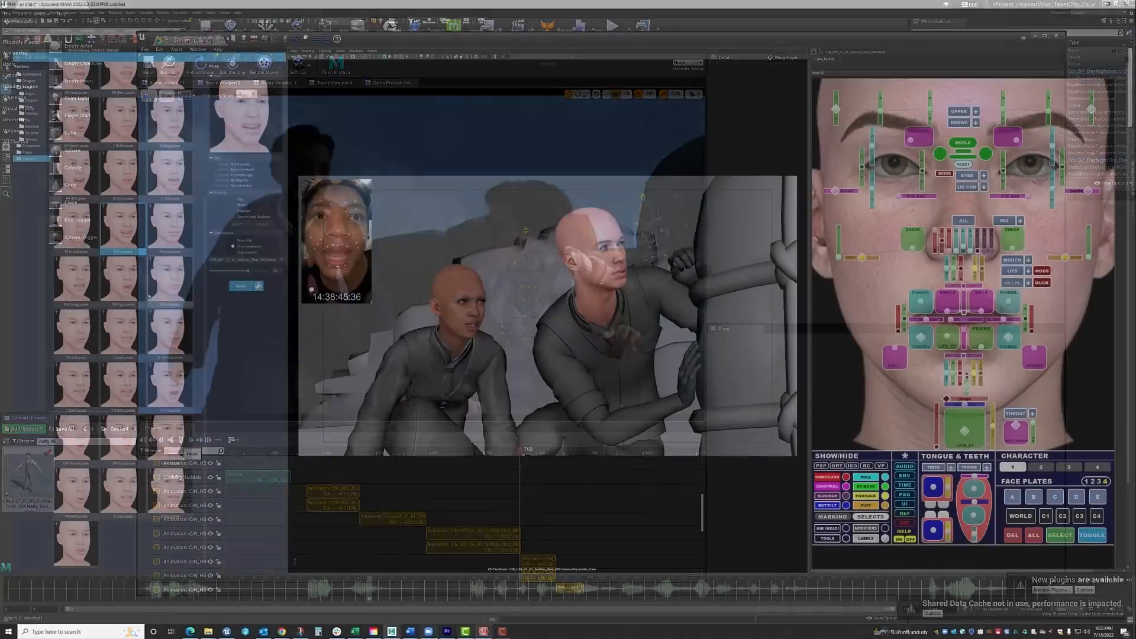
pyautogui.scroll(2, 149, 296)
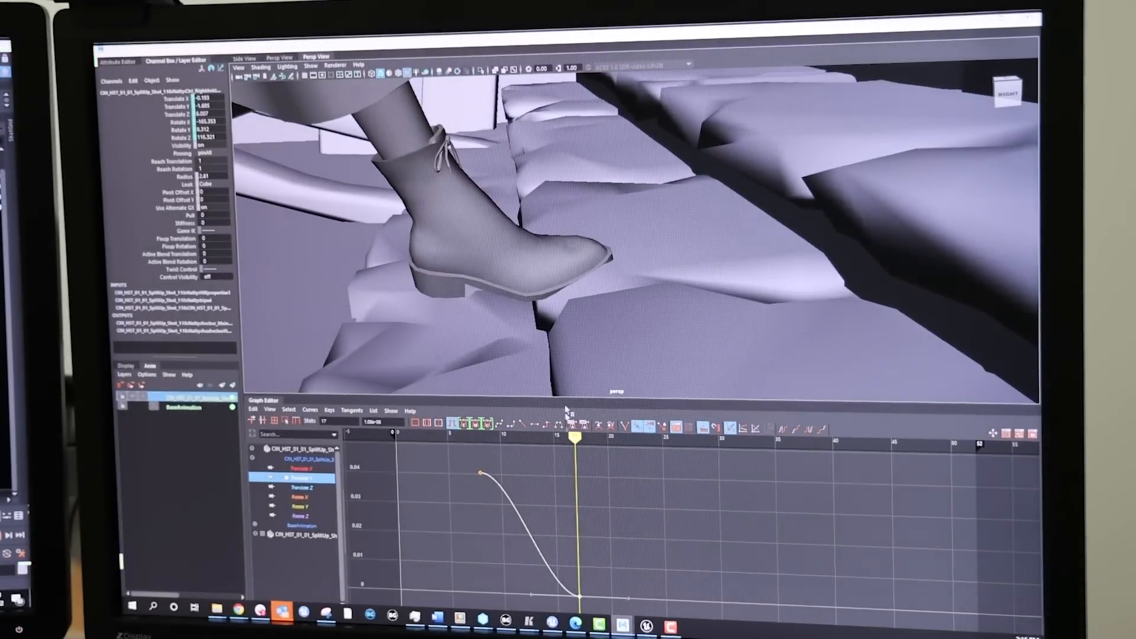
# Raise the foot control's Translate Y key at frame 17 to about 0.009 and step through the surrounding frames.
pyautogui.keyDown('alt'); pyautogui.moveTo(505, 326); pyautogui.dragTo(511, 288); pyautogui.keyUp('alt')
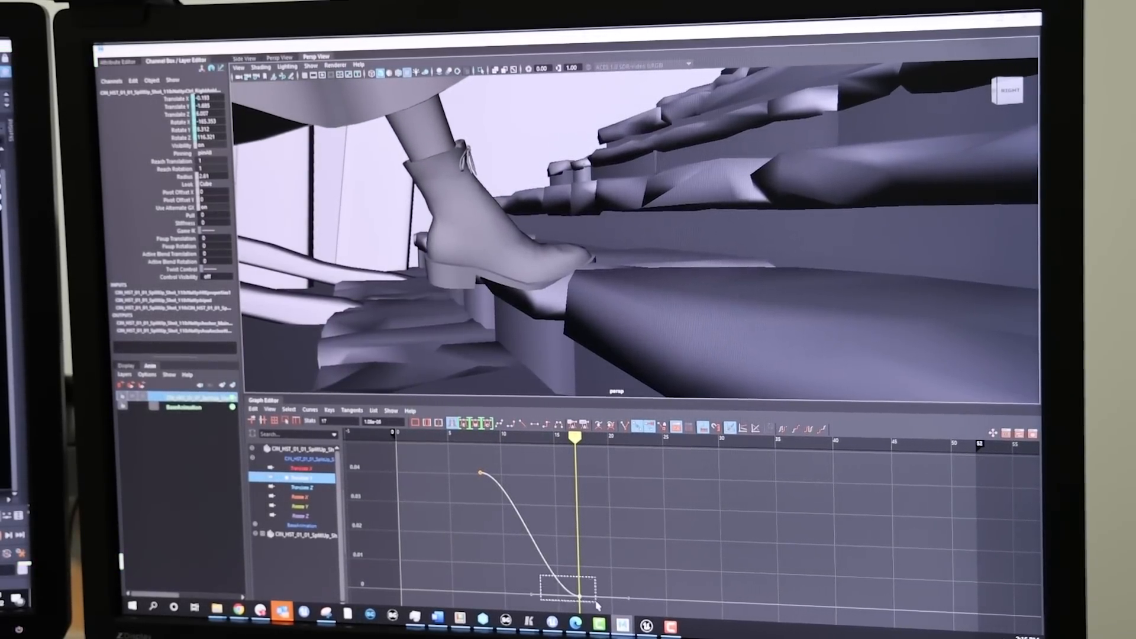
pyautogui.moveTo(591, 589); pyautogui.dragTo(586, 571)
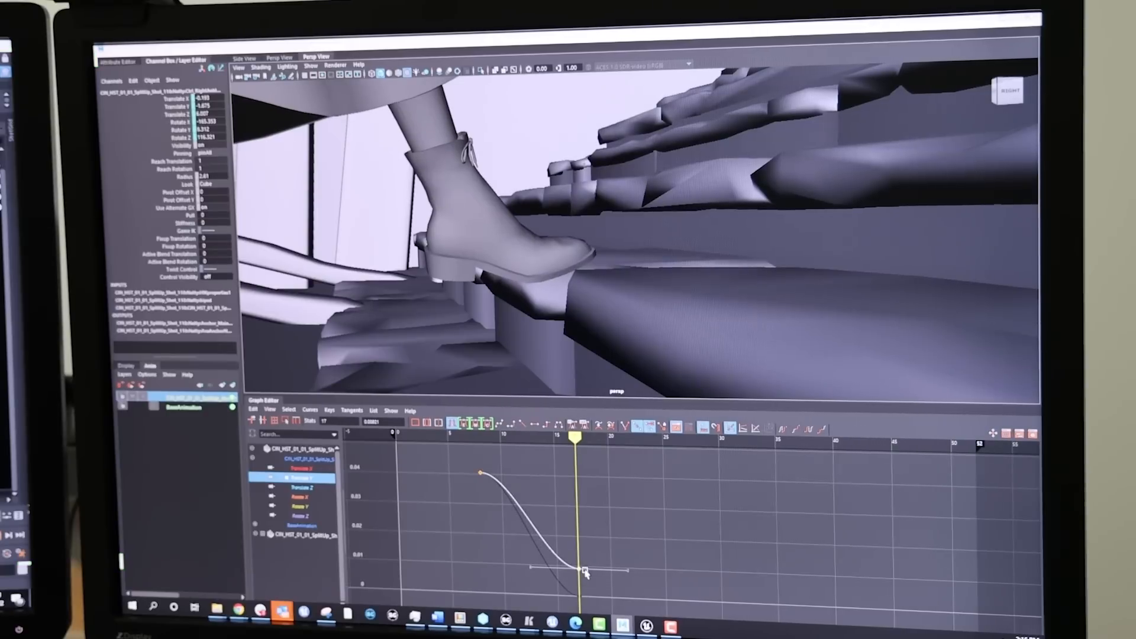
pyautogui.hotkey('alt', ',')
pyautogui.hotkey('alt', ',')
pyautogui.hotkey('alt', '.')
pyautogui.hotkey('alt', '.')
pyautogui.hotkey('alt', '.')
pyautogui.hotkey('alt', '.')
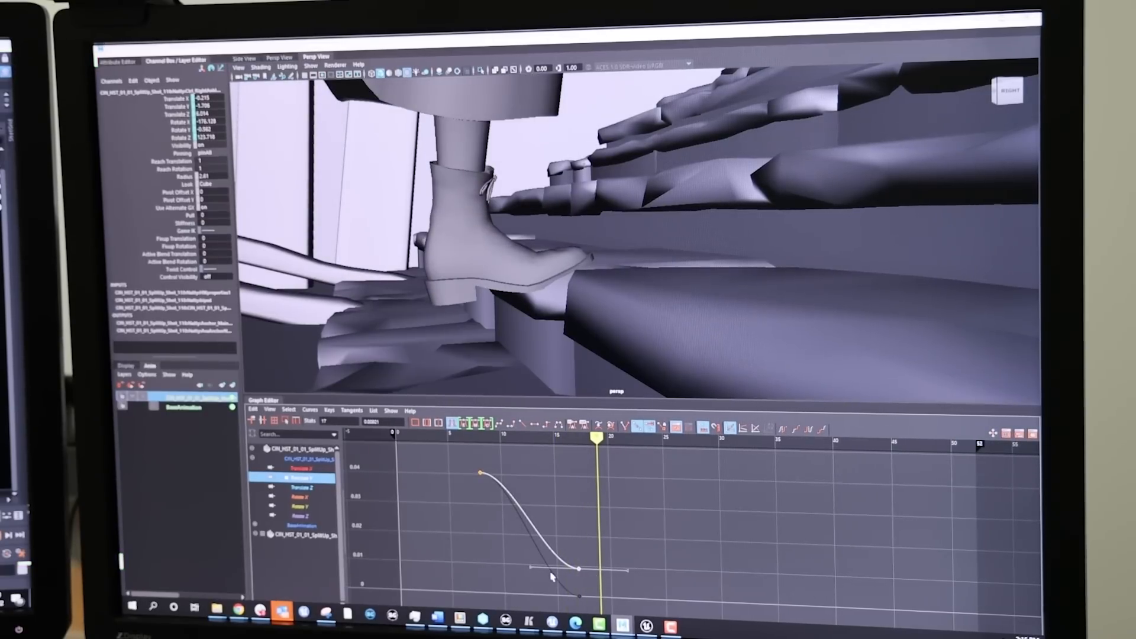
# Try raising the foot's Translate Y key at frame 17 to about 0.022, comparing the neighbouring frames.
pyautogui.moveTo(559, 569); pyautogui.dragTo(551, 519)
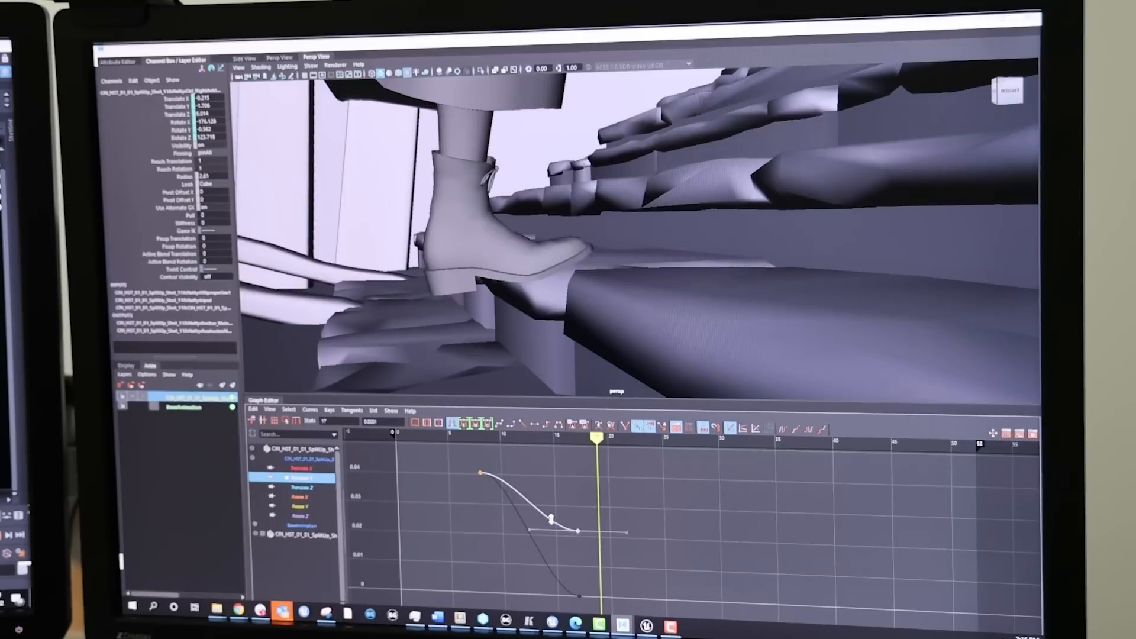
pyautogui.hotkey('alt', ',')
pyautogui.hotkey('alt', ',')
pyautogui.hotkey('alt', ',')
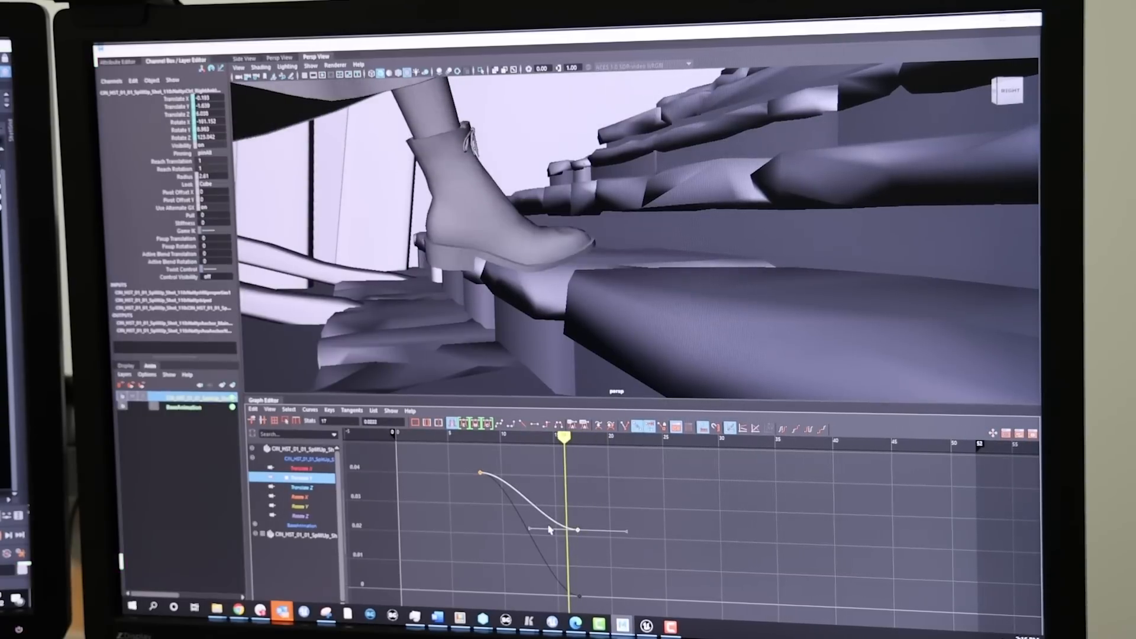
pyautogui.hotkey('alt', '.')
pyautogui.hotkey('alt', '.')
pyautogui.hotkey('alt', '.')
pyautogui.hotkey('alt', '.')
pyautogui.hotkey('alt', ',')
pyautogui.hotkey('alt', ',')
pyautogui.hotkey('alt', ',')
pyautogui.hotkey('alt', ',')
pyautogui.hotkey('alt', '.')
pyautogui.hotkey('alt', '.')
pyautogui.hotkey('alt', '.')
# Lower the foot's Translate Y key at frame 17 to about 0.013 and step through the frames to check its contact with the step.
pyautogui.moveTo(562, 569); pyautogui.dragTo(560, 574, button='middle')
pyautogui.hotkey('alt', ',')
pyautogui.hotkey('alt', ',')
pyautogui.hotkey('alt', ',')
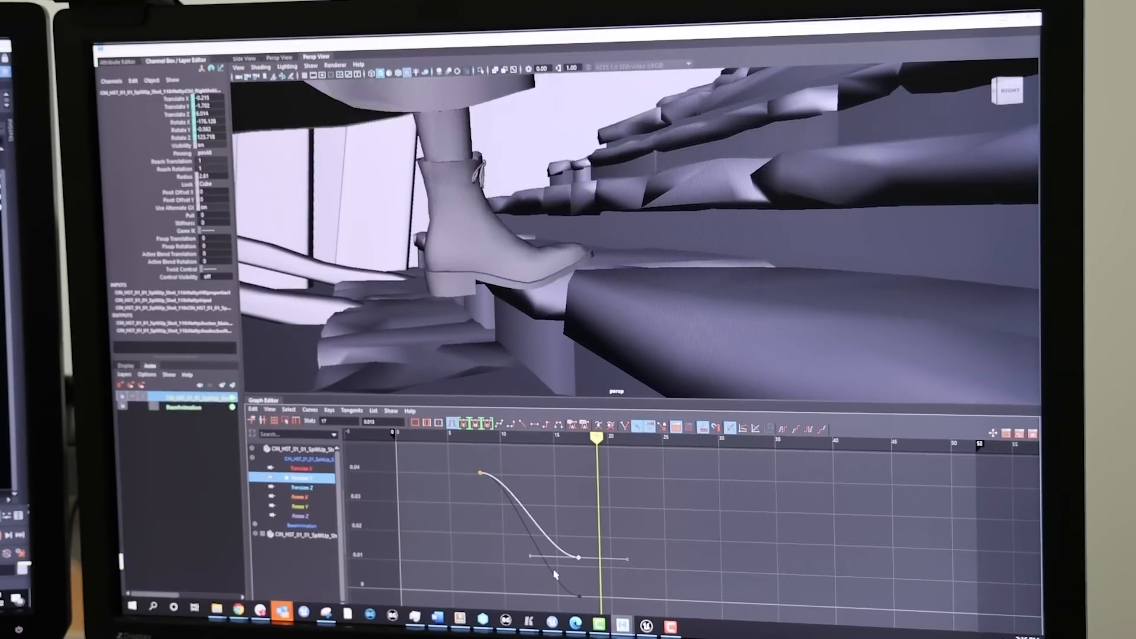
pyautogui.hotkey('alt', '.')
pyautogui.hotkey('alt', '.')
pyautogui.hotkey('alt', '.')
pyautogui.hotkey('alt', '.')
pyautogui.hotkey('alt', '.')
pyautogui.hotkey('alt', '.')
pyautogui.hotkey('alt', '.')
pyautogui.hotkey('alt', '.')
pyautogui.hotkey('alt', '.')
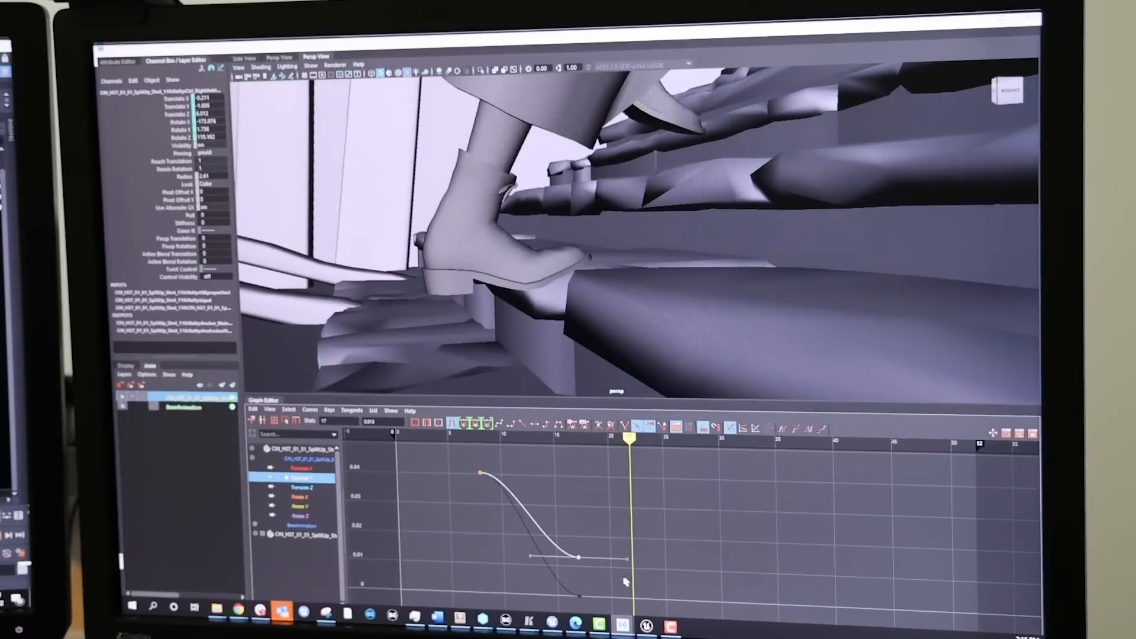
pyautogui.hotkey('alt', ',')
pyautogui.hotkey('alt', ',')
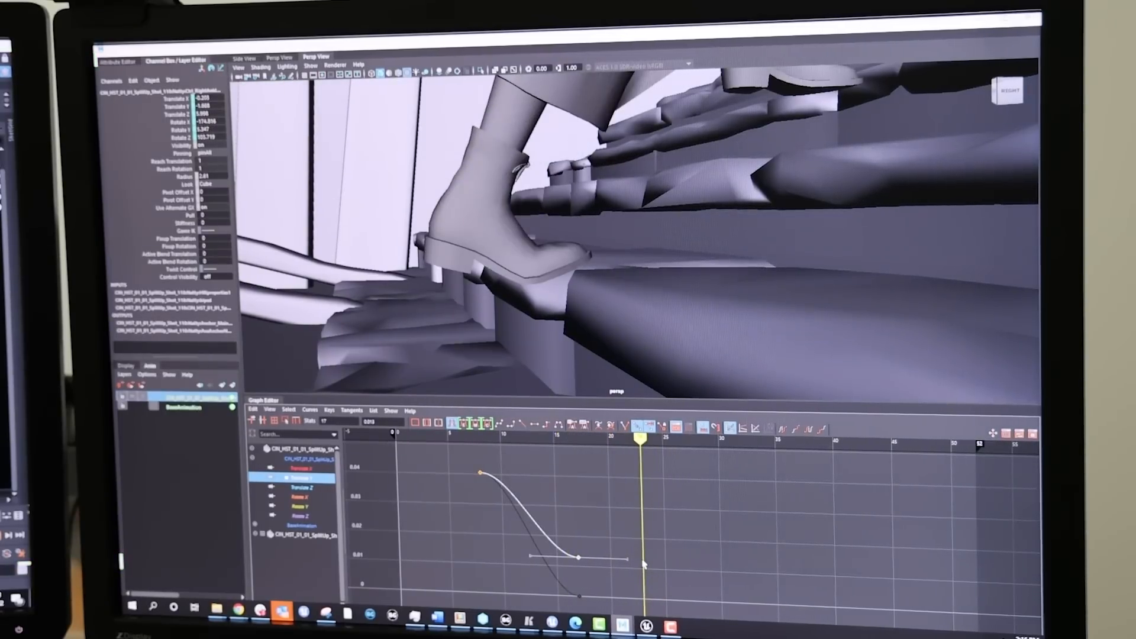
pyautogui.hotkey('alt', '.')
pyautogui.hotkey('alt', '.')
pyautogui.hotkey('alt', '.')
pyautogui.hotkey('alt', '.')
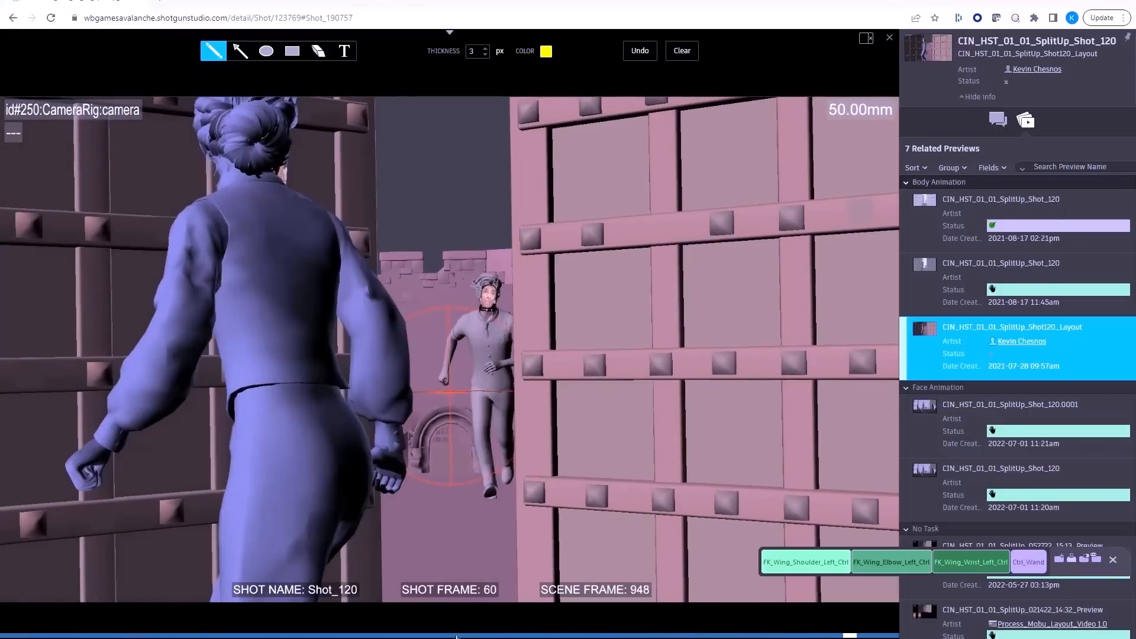
# In ShotGrid, scrub the Shot_120 layout preview to shot frame 30 and draw a yellow line along the front character's back.
pyautogui.moveTo(457, 636); pyautogui.dragTo(428, 635)
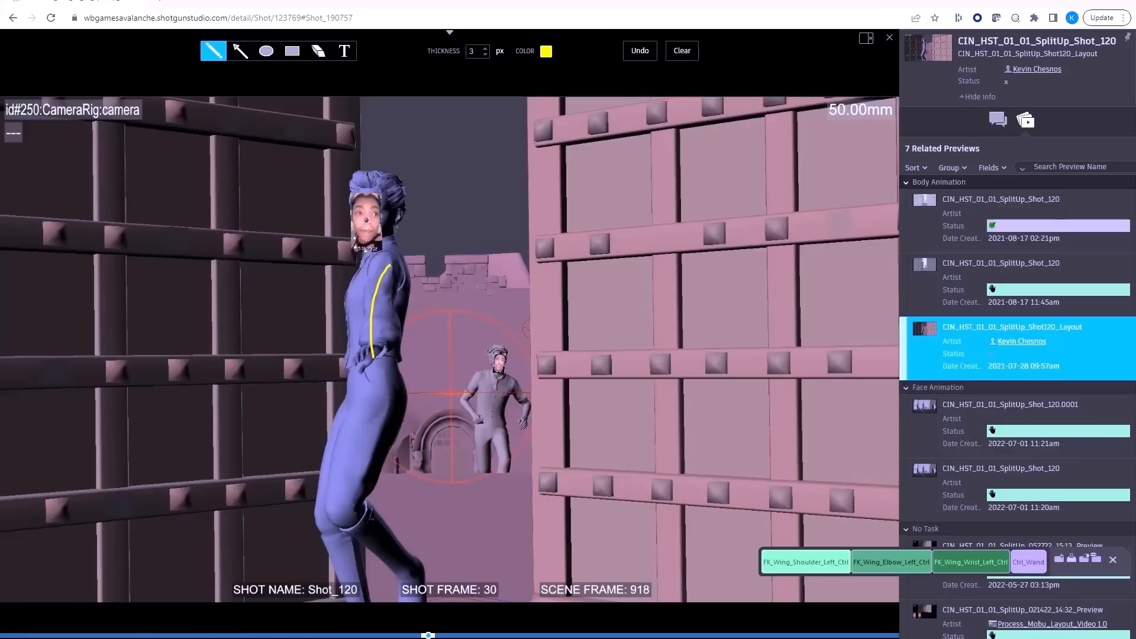
# Switch to Maya, widen the SubScene Editor and play the Shot_120 animation through the render camera.
pyautogui.hotkey('alt', 'Tab')
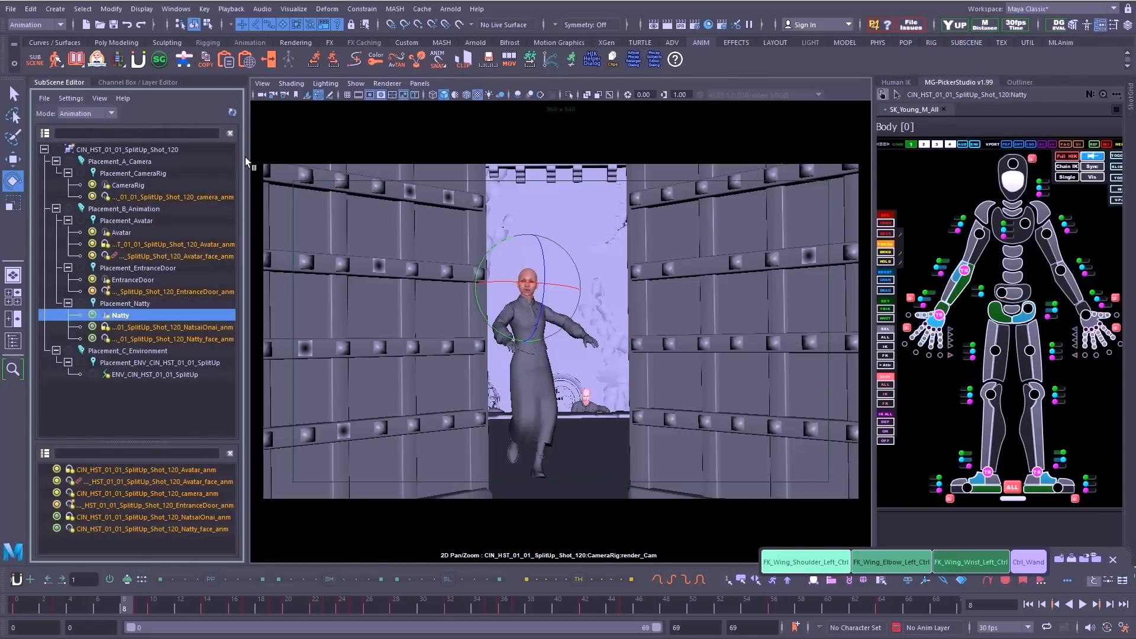
pyautogui.moveTo(248, 157); pyautogui.dragTo(262, 157)
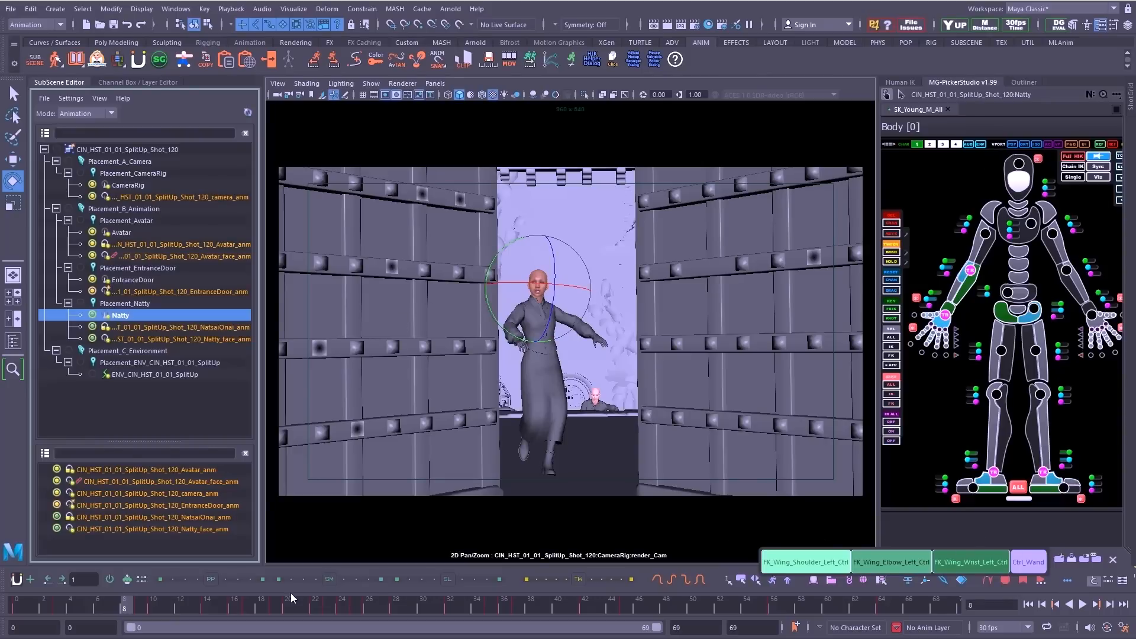
pyautogui.hotkey('alt', 'v')
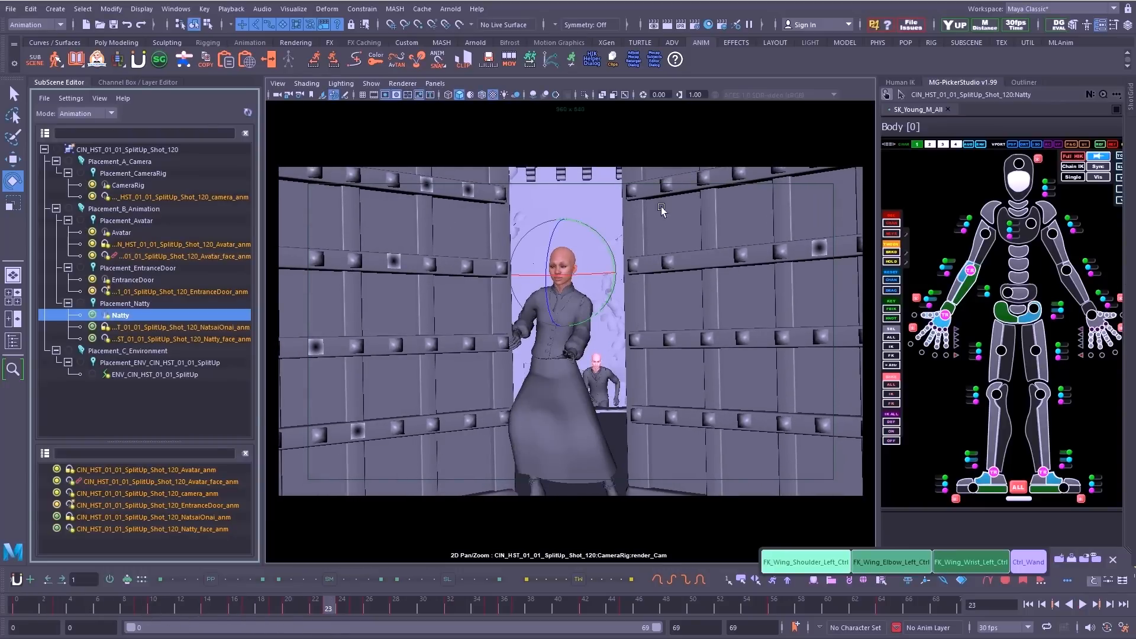
# Show the perspective view close up on the character's hand at the entrance door and scrub to about frame 20.
pyautogui.click(435, 83)
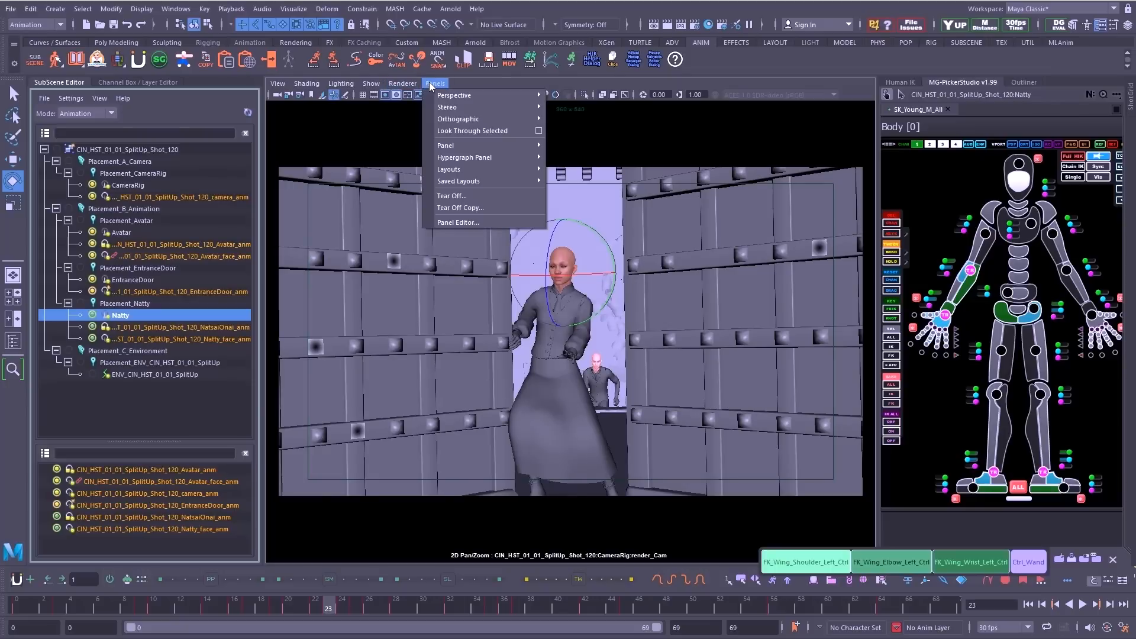
pyautogui.click(1086, 164)
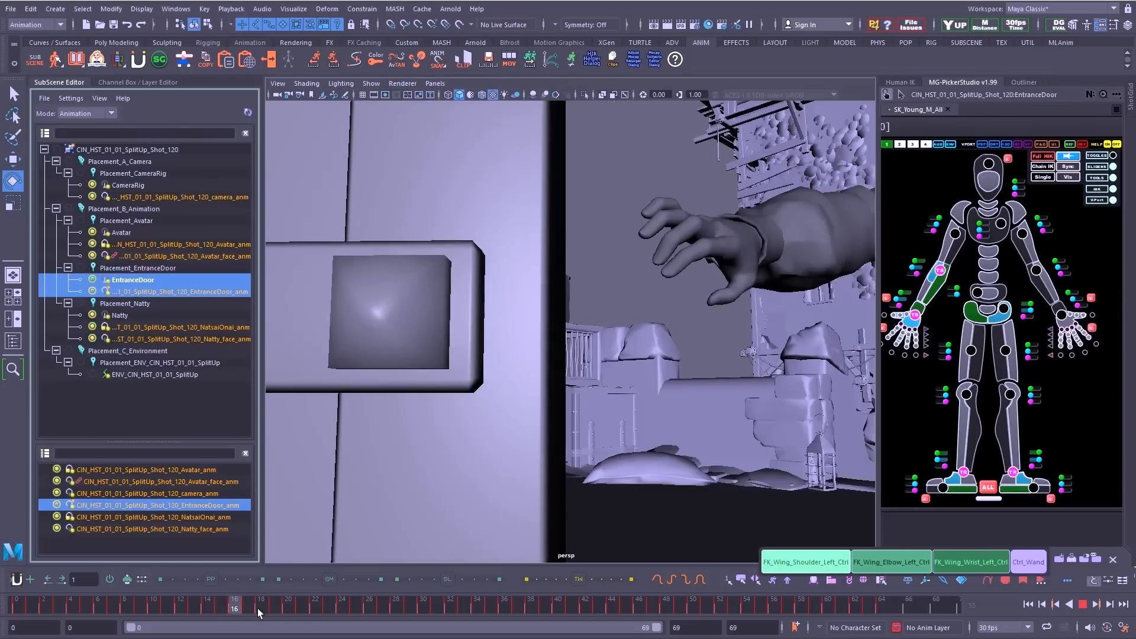
pyautogui.click(294, 605)
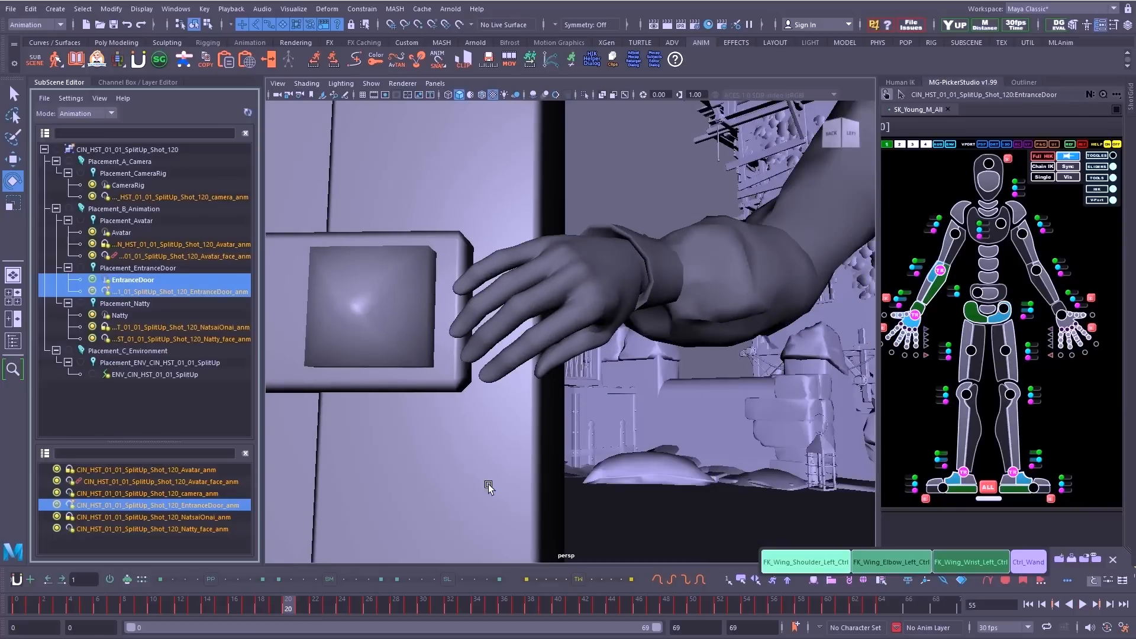
# Select Natty's right wrist control and step through the frames around 21 to 23 to examine the hand's contact with the door.
pyautogui.click(903, 328)
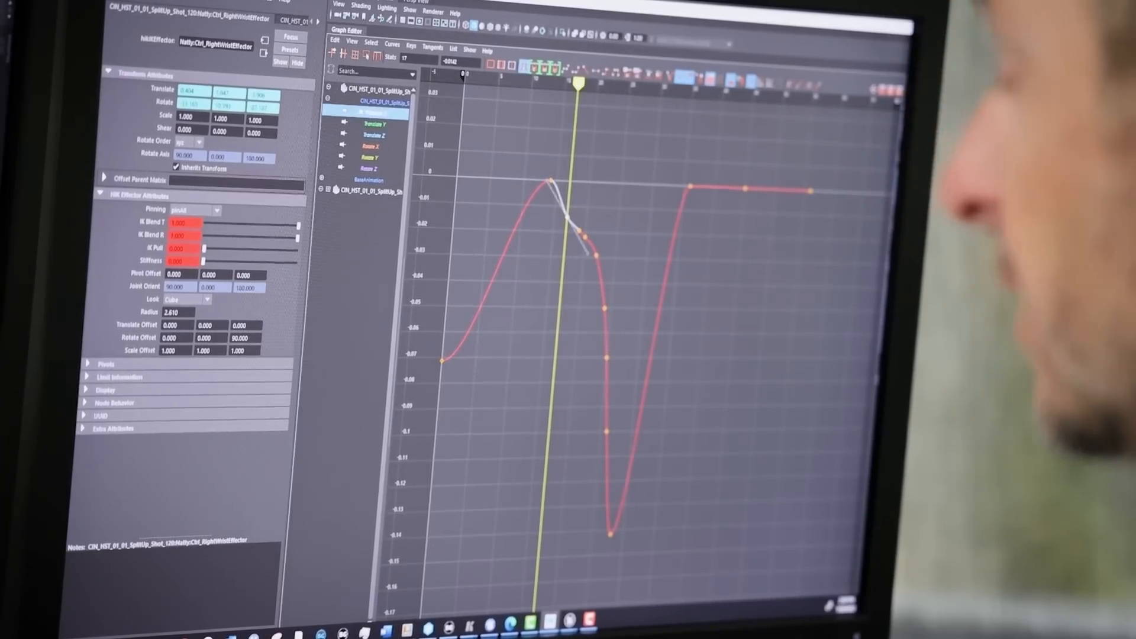
pyautogui.hotkey('alt', '.')
pyautogui.hotkey('alt', '.')
pyautogui.hotkey('alt', '.')
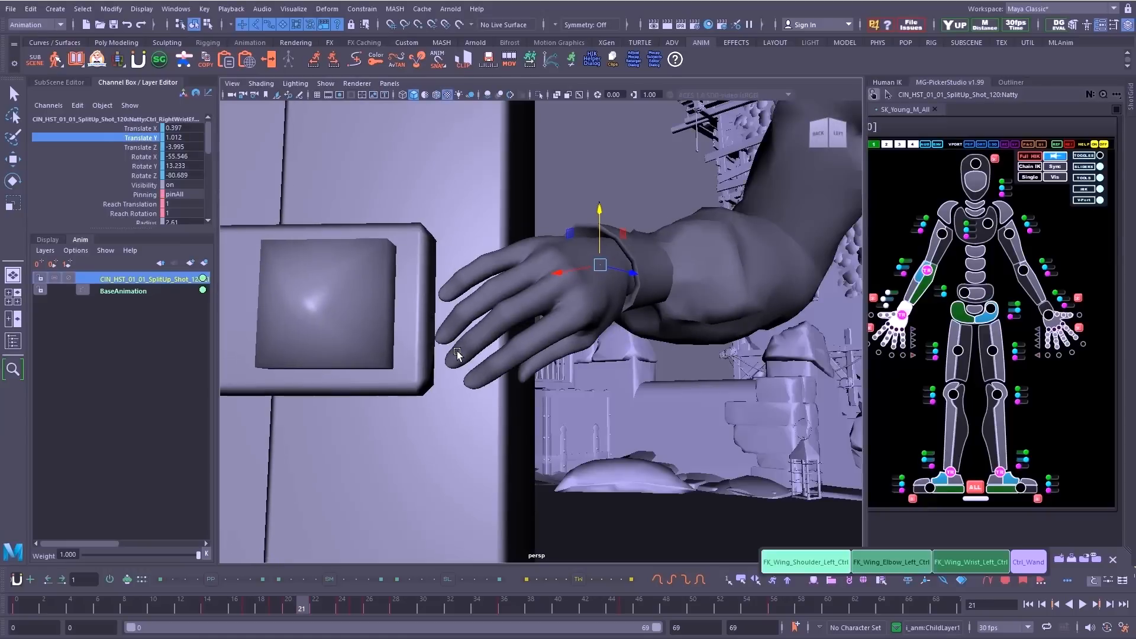
pyautogui.hotkey('alt', ',')
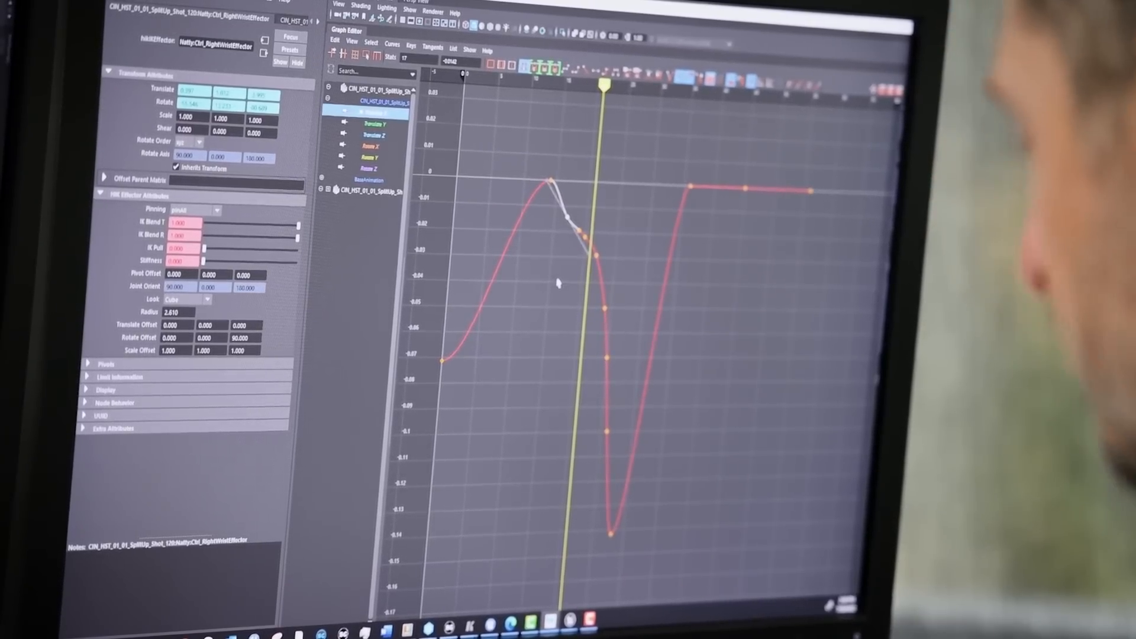
pyautogui.hotkey('alt', ',')
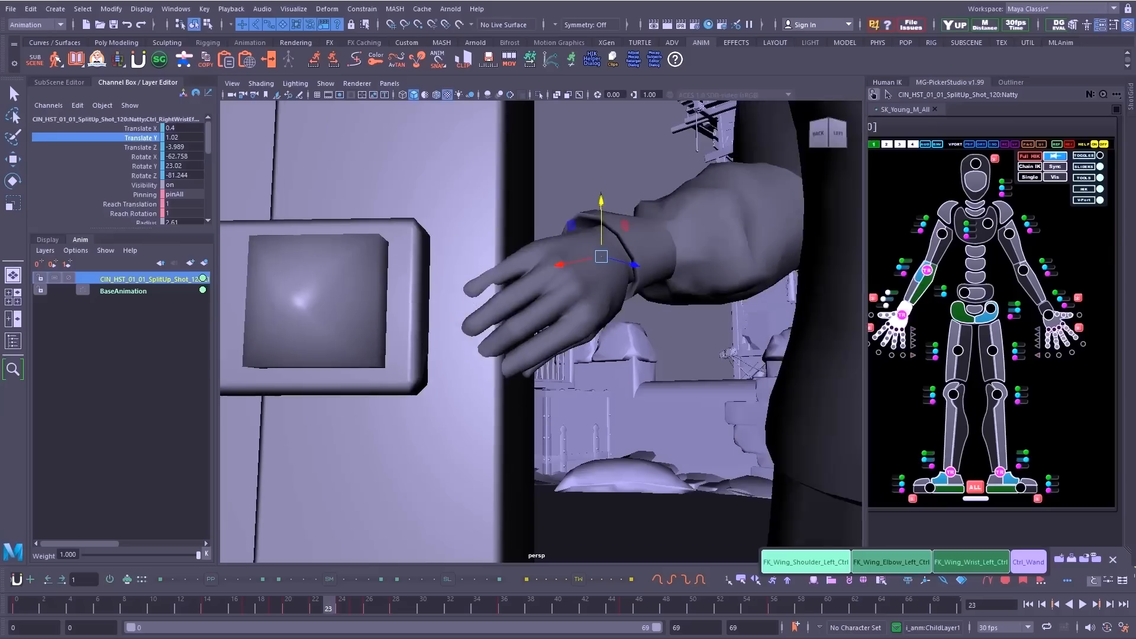
pyautogui.hotkey('alt', ',')
pyautogui.hotkey('alt', ',')
pyautogui.hotkey('alt', ',')
# Move Natty's right wrist control slightly away from the door and adjust the keys along the steep drop of its Translate X curve.
pyautogui.moveTo(561, 273); pyautogui.dragTo(574, 272)
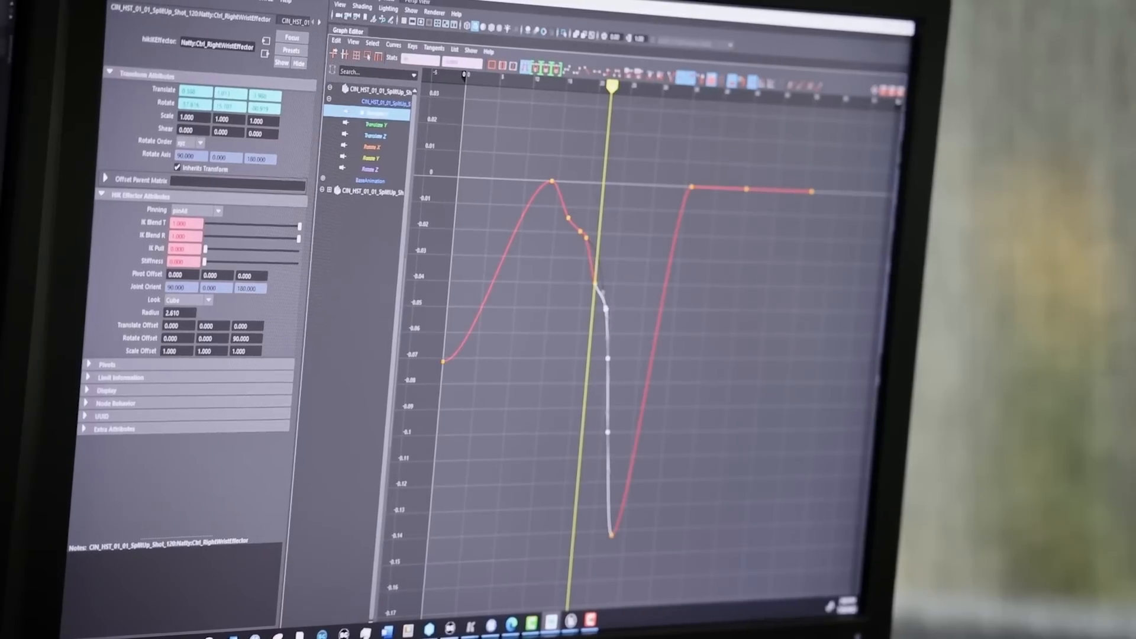
pyautogui.moveTo(613, 415); pyautogui.dragTo(616, 392)
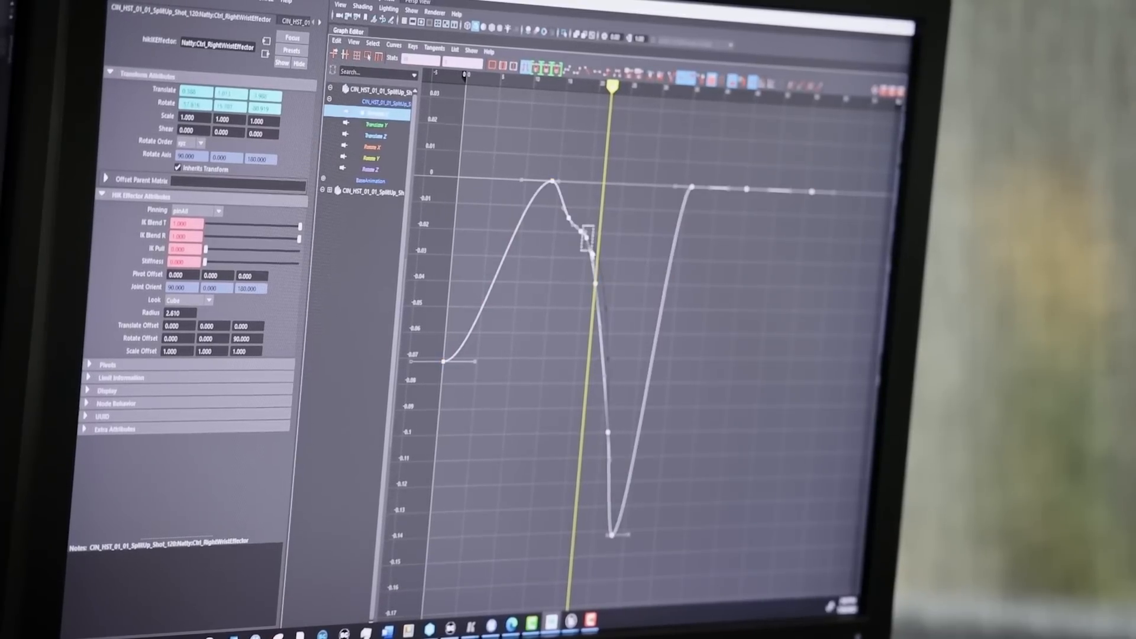